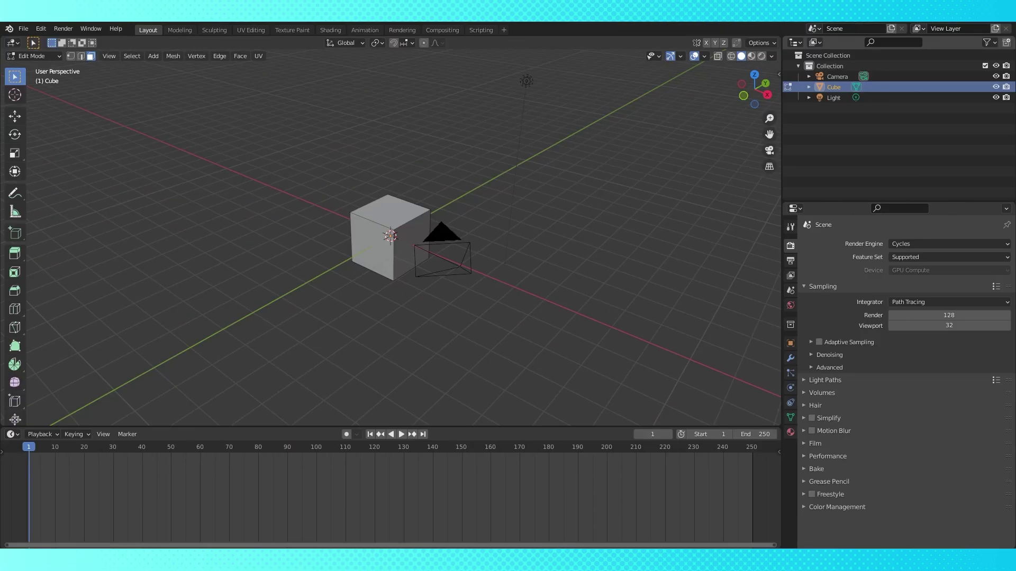
Step: Set the render engine to Eevee and the color management view transform to Standard
{"action": "left_click", "coordinate": [929, 244]}
{"action": "left_click", "coordinate": [915, 256]}
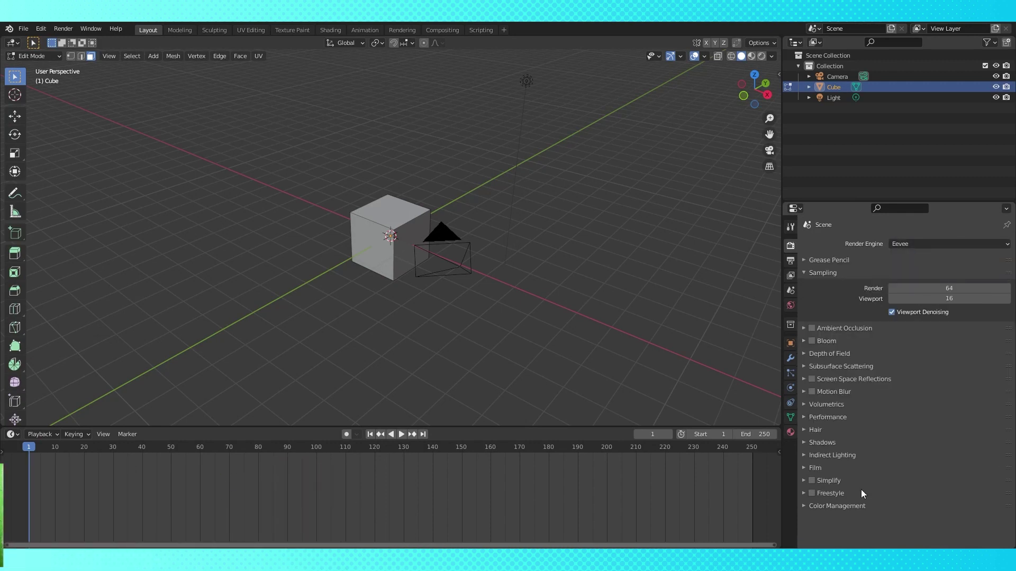
{"action": "left_click", "coordinate": [811, 506]}
{"action": "scroll", "coordinate": [810, 503], "scroll_direction": "down", "scroll_amount": 3}
{"action": "left_click", "coordinate": [935, 475]}
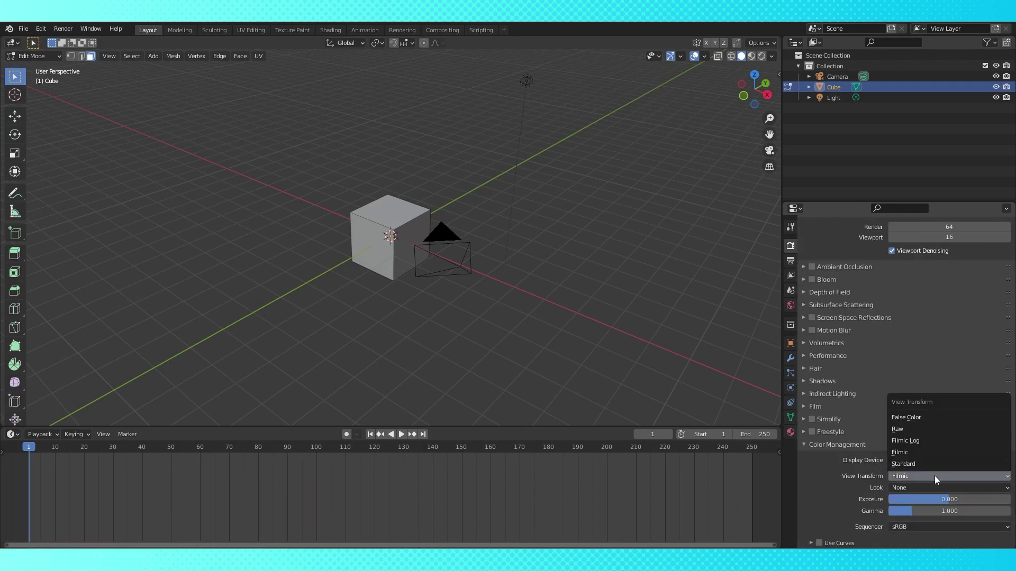
{"action": "left_click", "coordinate": [910, 463]}
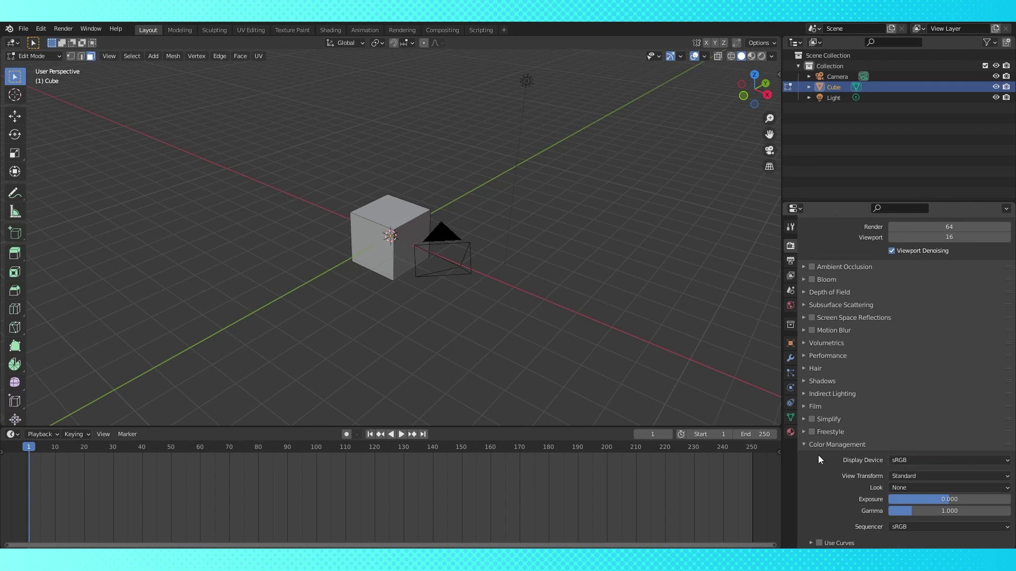
{"action": "left_click", "coordinate": [806, 444]}
Step: Delete the default cube in Object Mode and add a plane mesh in its place, viewed from the top
{"action": "key", "text": "Tab"}
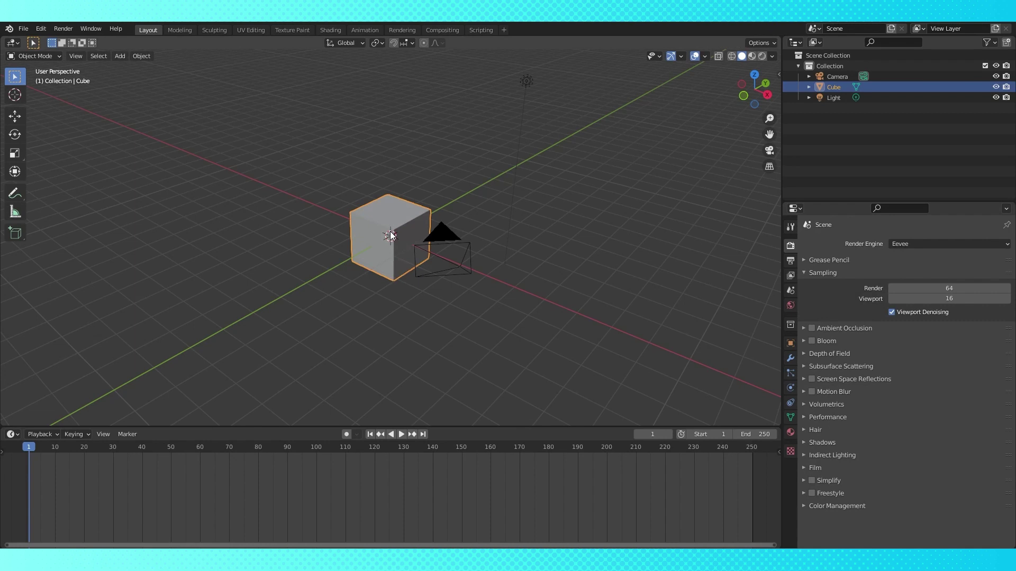
{"action": "key", "text": "x"}
{"action": "middle_click_drag", "start_coordinate": [391, 236], "coordinate": [419, 247]}
{"action": "left_click", "coordinate": [399, 243]}
{"action": "key", "text": "shift+a"}
{"action": "mouse_move", "coordinate": [427, 248]}
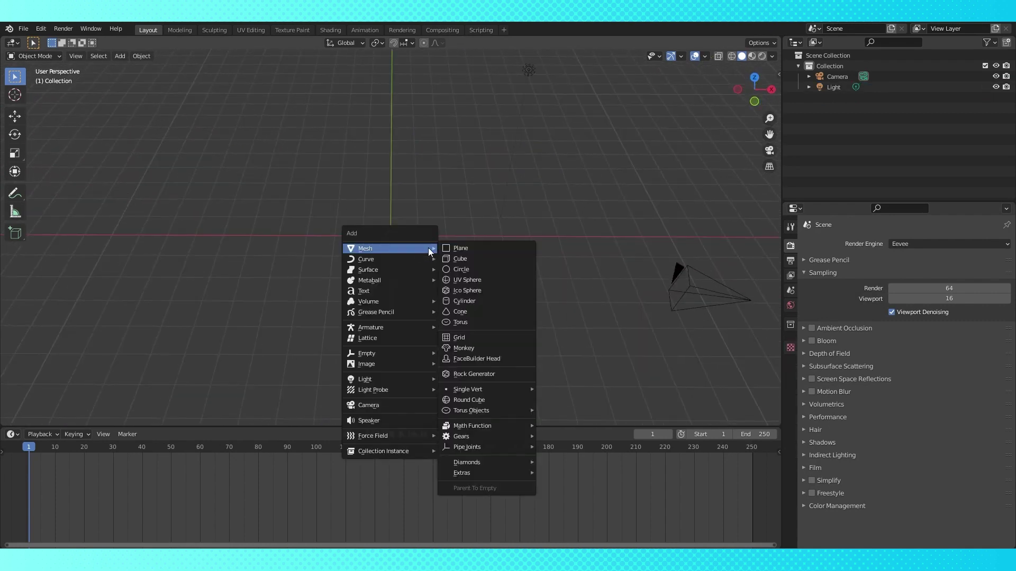
{"action": "left_click", "coordinate": [479, 249]}
{"action": "key", "text": "KP_7"}
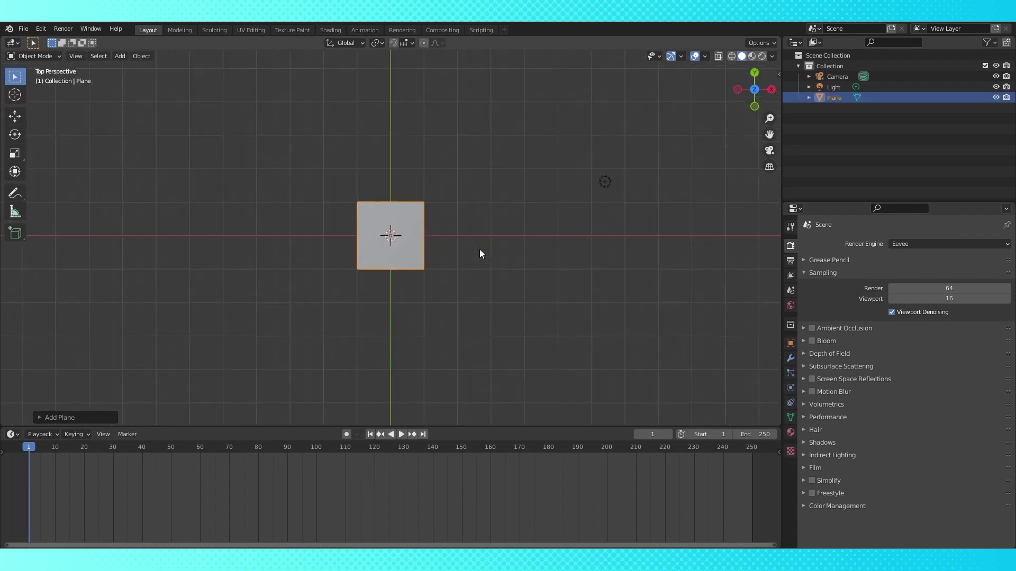
{"action": "scroll", "coordinate": [494, 248], "scroll_direction": "up", "scroll_amount": 3}
{"action": "middle_click_drag", "start_coordinate": [495, 248], "coordinate": [559, 243], "text": "shift"}
Step: Show the viewport in rendered shading and turn the timeline area into an enlarged Shader Editor
{"action": "left_click", "coordinate": [761, 57]}
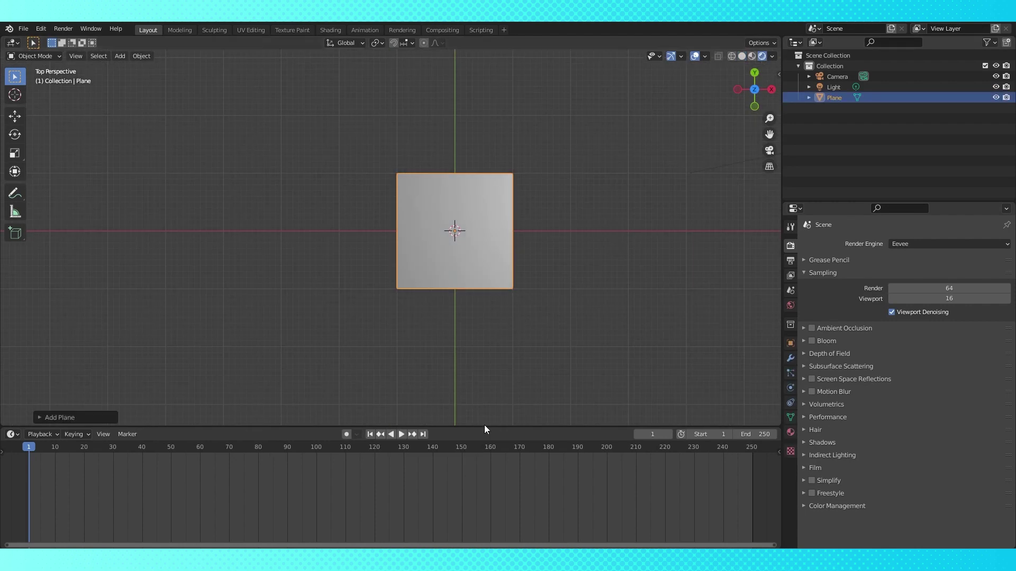
{"action": "left_click_drag", "start_coordinate": [485, 426], "coordinate": [509, 211]}
{"action": "middle_click_drag", "start_coordinate": [574, 151], "coordinate": [525, 155], "text": "shift"}
{"action": "scroll", "coordinate": [526, 156], "scroll_direction": "up", "scroll_amount": 2}
{"action": "left_click", "coordinate": [18, 224]}
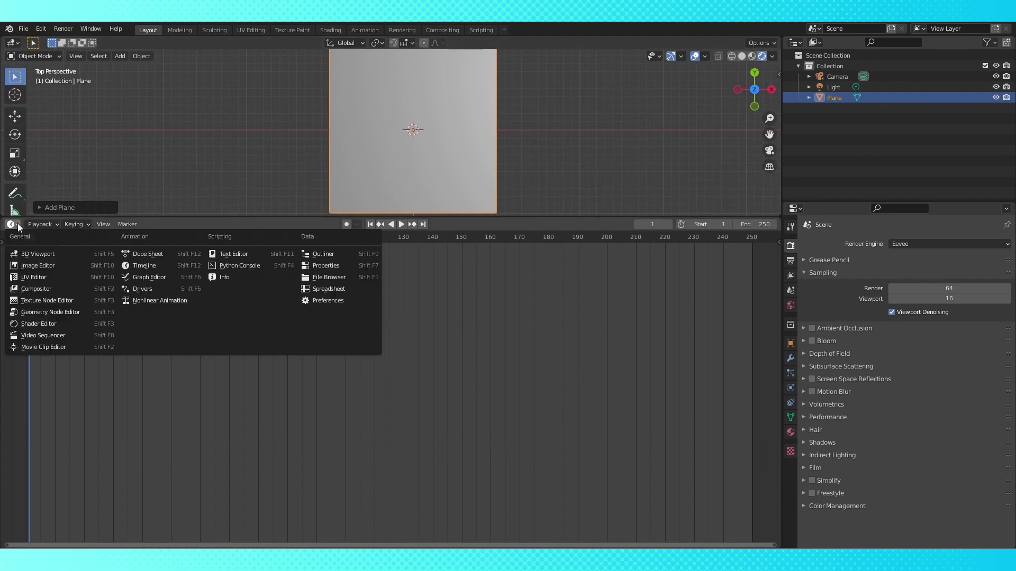
{"action": "left_click", "coordinate": [37, 325]}
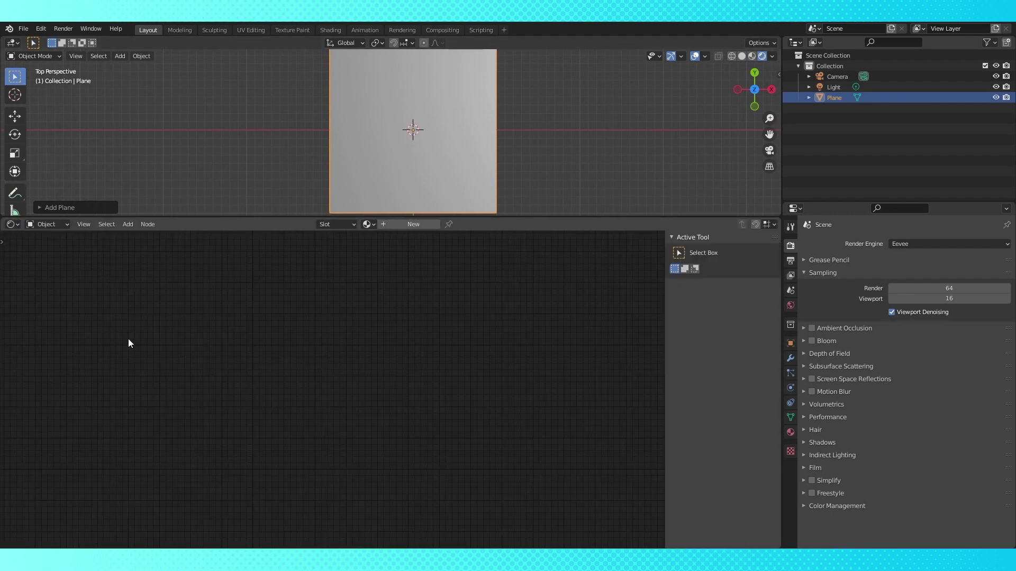
Step: Create a new material for the plane and position its Principled BSDF node apart from the Material Output node
{"action": "left_click", "coordinate": [790, 434]}
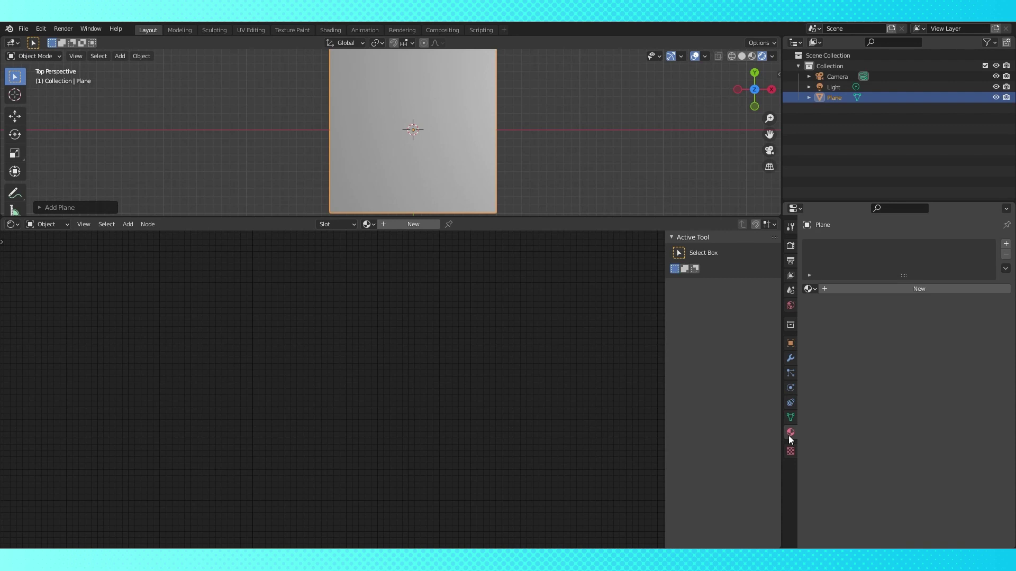
{"action": "left_click", "coordinate": [403, 228]}
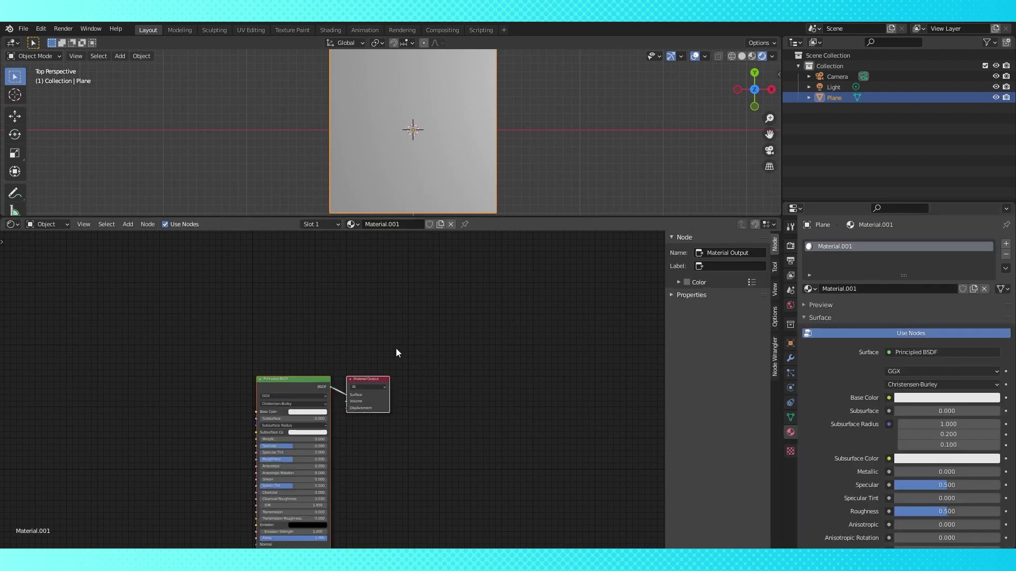
{"action": "scroll", "coordinate": [476, 296], "scroll_direction": "up", "scroll_amount": 2}
{"action": "middle_click_drag", "start_coordinate": [422, 312], "coordinate": [467, 304]}
{"action": "left_click_drag", "start_coordinate": [466, 309], "coordinate": [420, 306]}
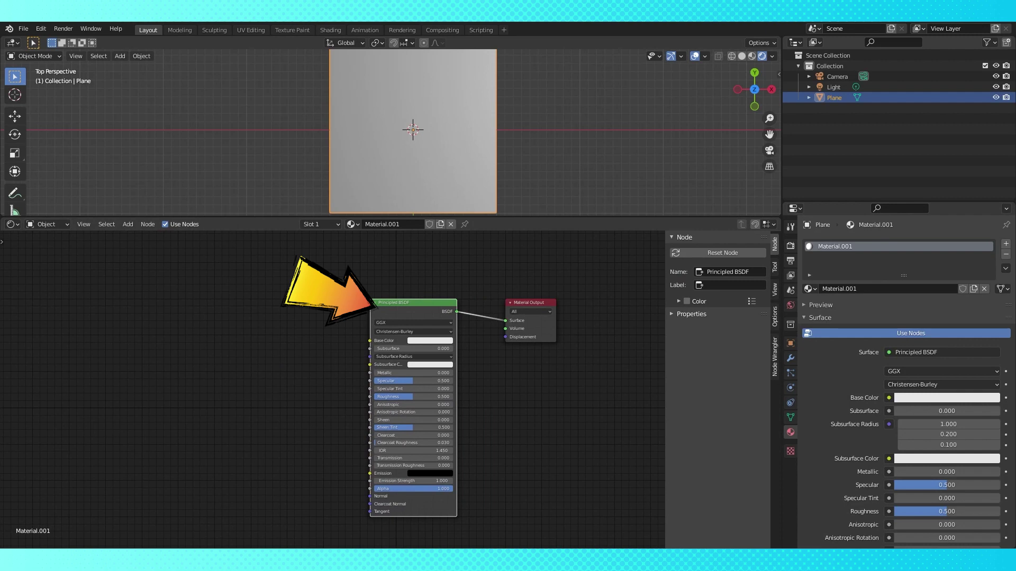
{"action": "left_click_drag", "start_coordinate": [415, 310], "coordinate": [420, 309]}
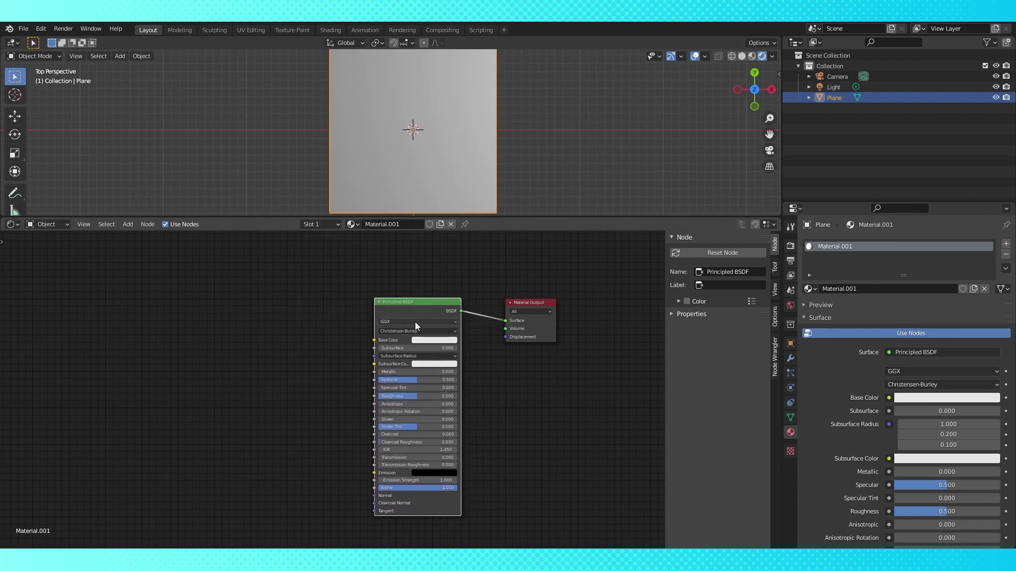
Step: Switch the Principled BSDF node to an Emission shader and set its color to pure white
{"action": "key", "text": "shift+s"}
{"action": "mouse_move", "coordinate": [413, 343]}
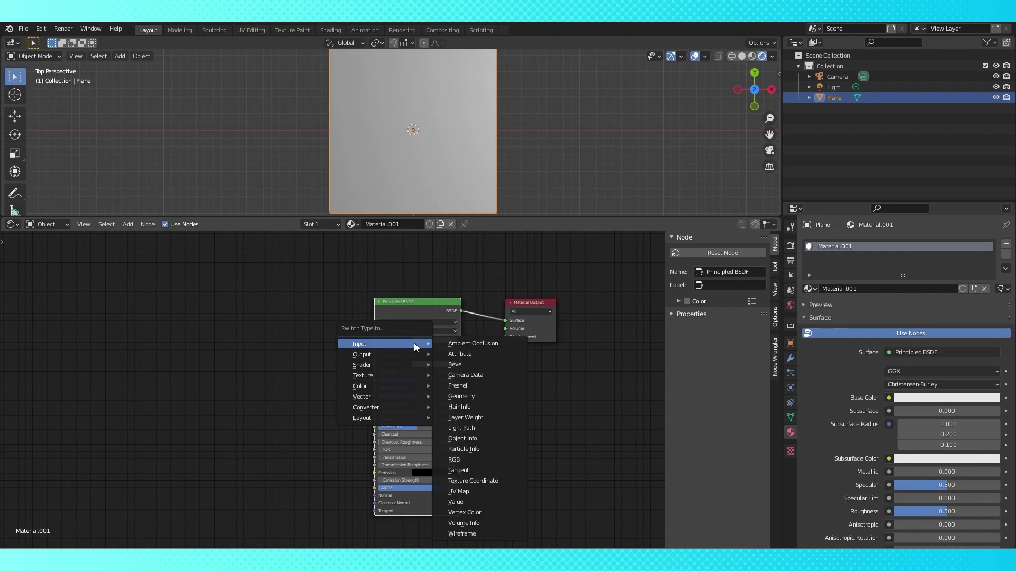
{"action": "mouse_move", "coordinate": [367, 366]}
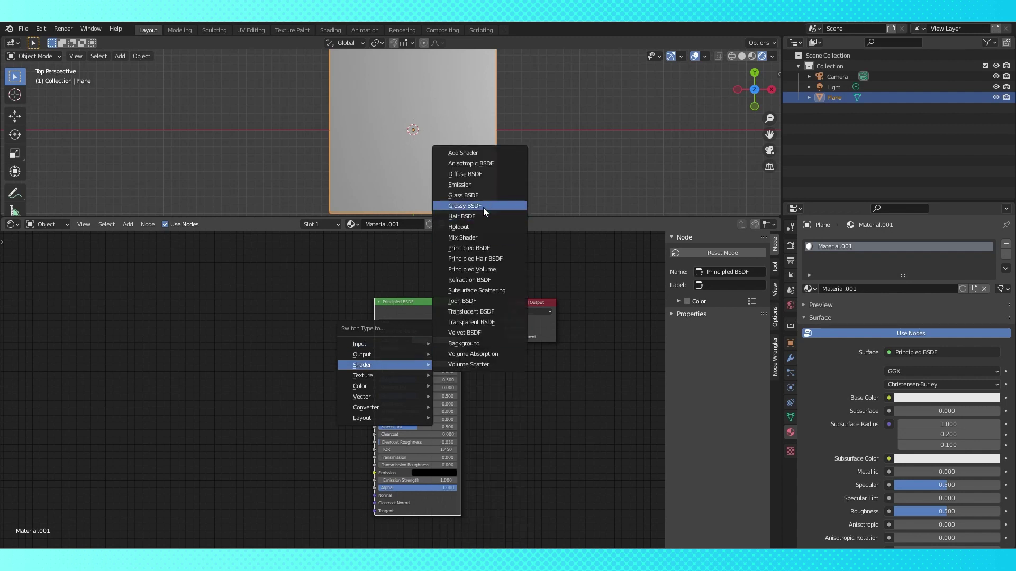
{"action": "left_click", "coordinate": [468, 183]}
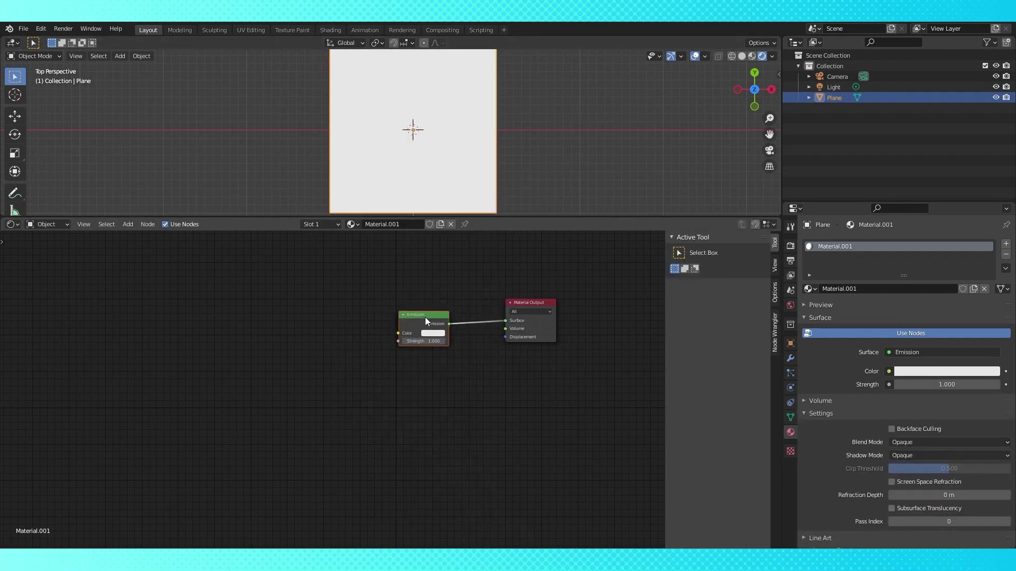
{"action": "scroll", "coordinate": [426, 321], "scroll_direction": "up", "scroll_amount": 1}
{"action": "left_click", "coordinate": [470, 319]}
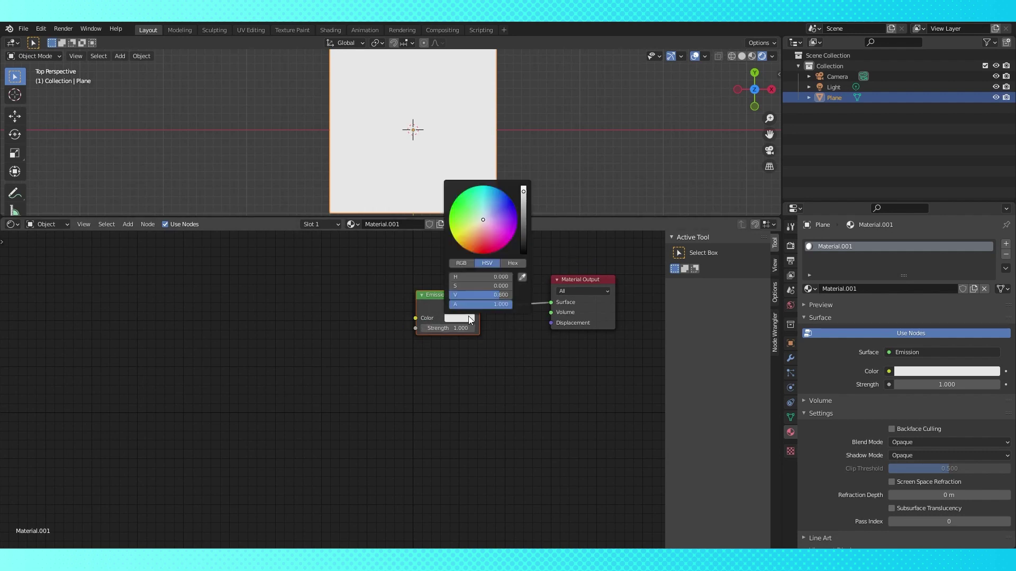
{"action": "left_click", "coordinate": [524, 187]}
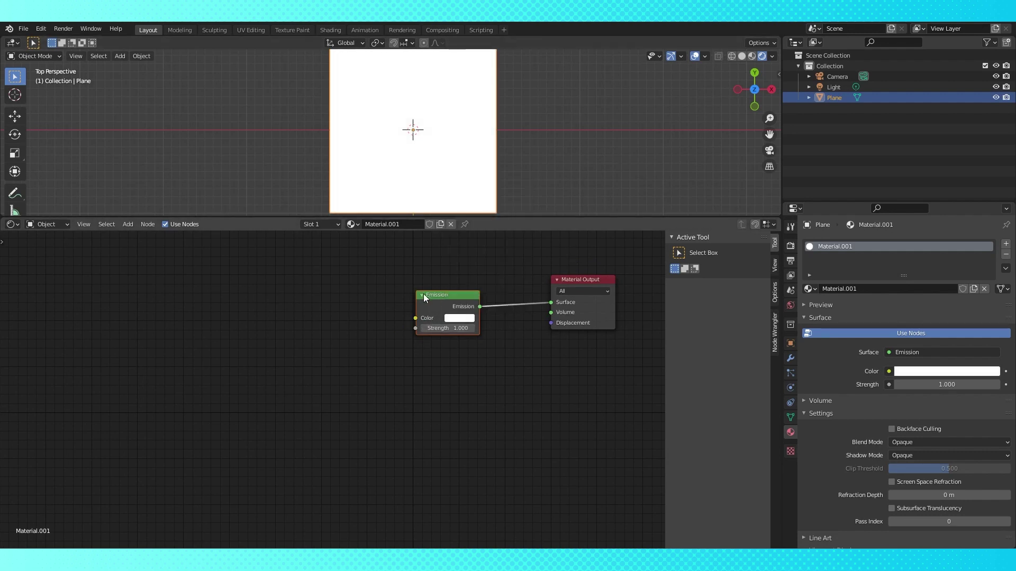
Step: Move the Emission node away from the Material Output and insert a Mix Shader on the link between them
{"action": "left_click_drag", "start_coordinate": [455, 297], "coordinate": [275, 317]}
{"action": "middle_click_drag", "start_coordinate": [367, 354], "coordinate": [382, 400]}
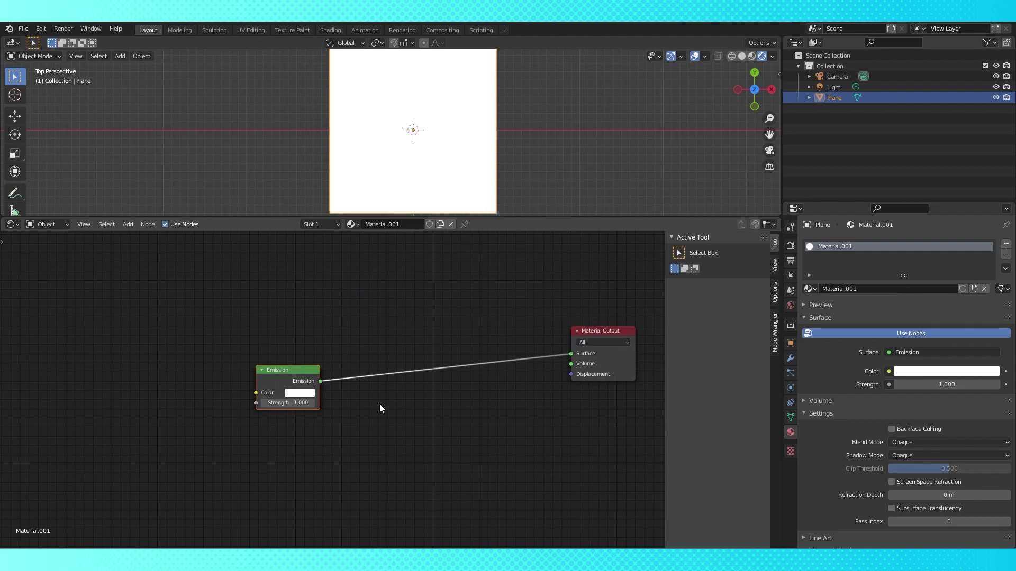
{"action": "key", "text": "shift+a"}
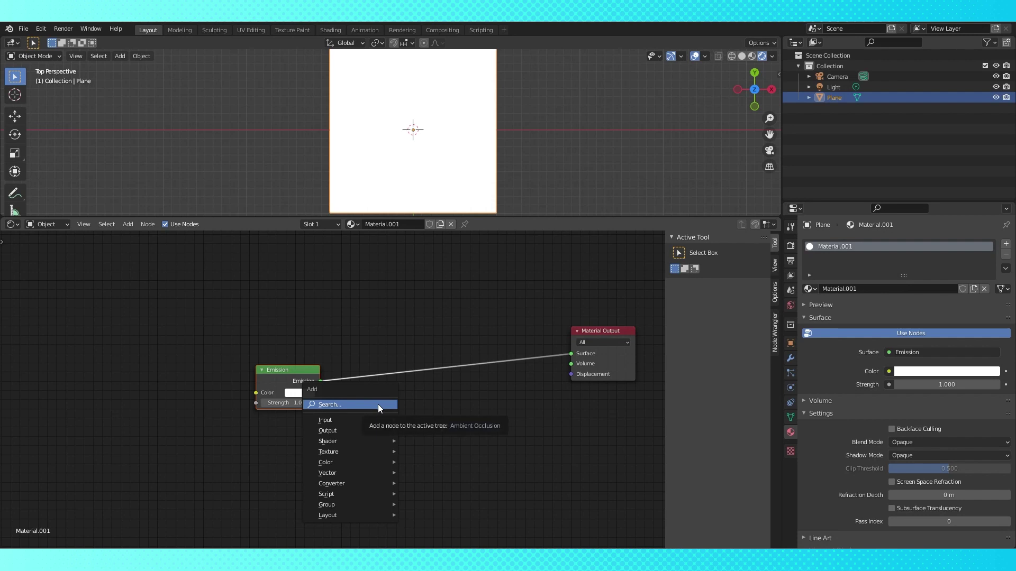
{"action": "mouse_move", "coordinate": [359, 436]}
{"action": "left_click", "coordinate": [428, 335]}
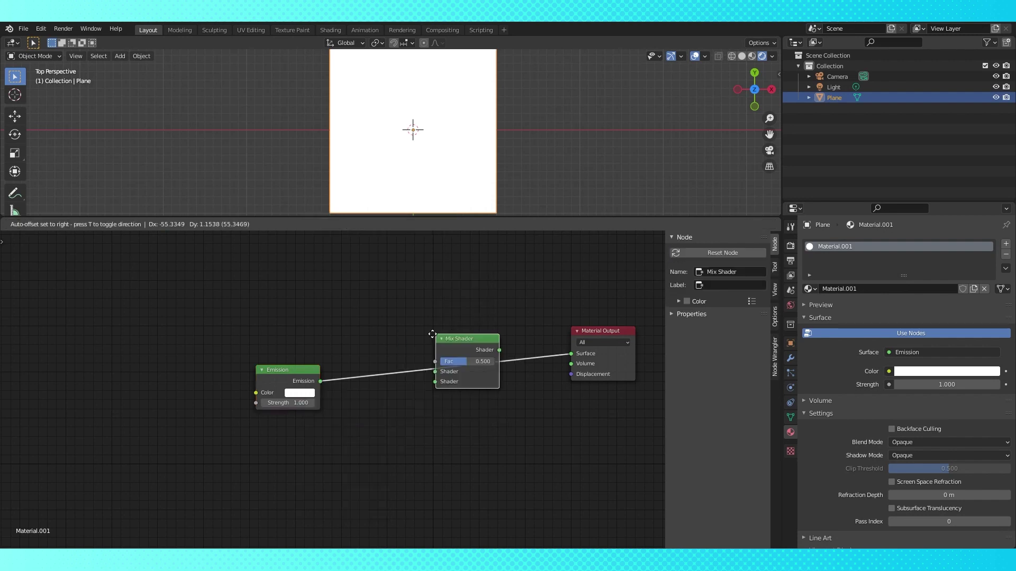
{"action": "left_click", "coordinate": [362, 416]}
{"action": "middle_click_drag", "start_coordinate": [363, 417], "coordinate": [417, 398]}
Step: Duplicate the white Emission node, place the copy below it and set the copy's color to hex 003C83
{"action": "left_click", "coordinate": [348, 359]}
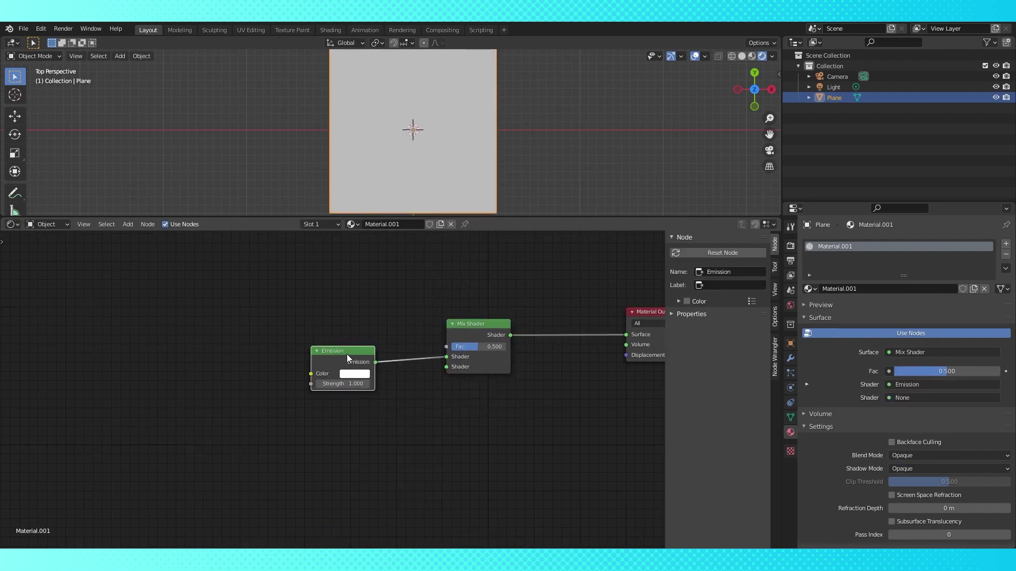
{"action": "key", "text": "shift+d"}
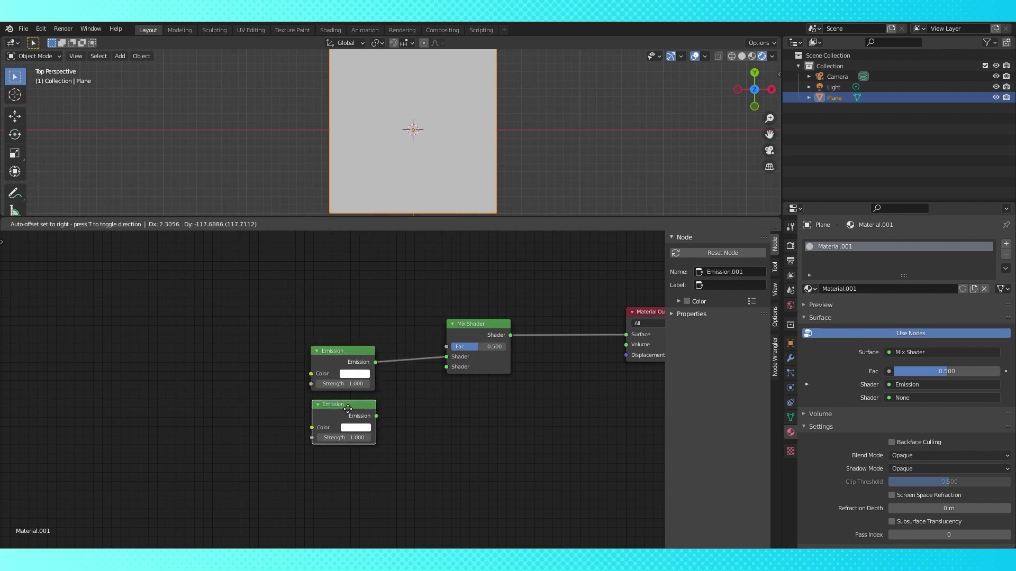
{"action": "left_click", "coordinate": [349, 414]}
{"action": "left_click", "coordinate": [363, 432]}
{"action": "left_click", "coordinate": [415, 373]}
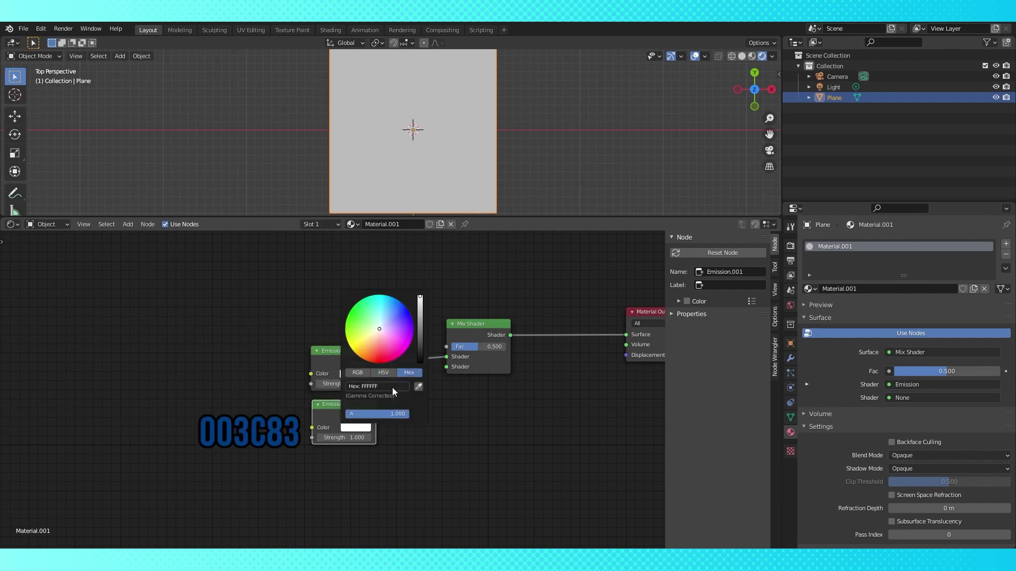
{"action": "left_click", "coordinate": [392, 386]}
{"action": "type", "text": "003C83"}
{"action": "key", "text": "Return"}
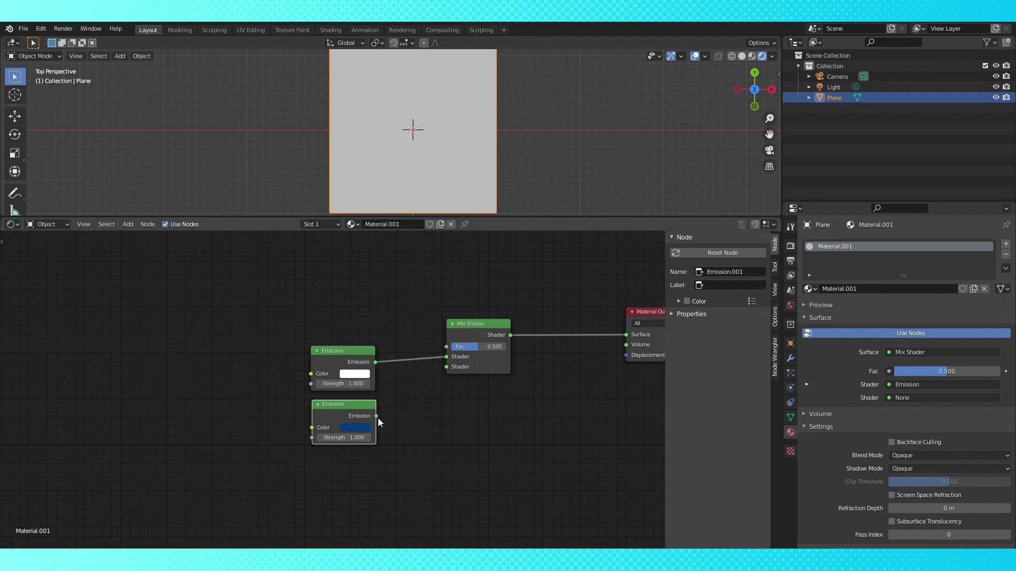
Step: Connect the blue Emission node to the Mix Shader's second shader input and try the mix factor at 1.000 and 0.000
{"action": "left_click_drag", "start_coordinate": [376, 416], "coordinate": [453, 366]}
{"action": "left_click_drag", "start_coordinate": [475, 346], "coordinate": [505, 346]}
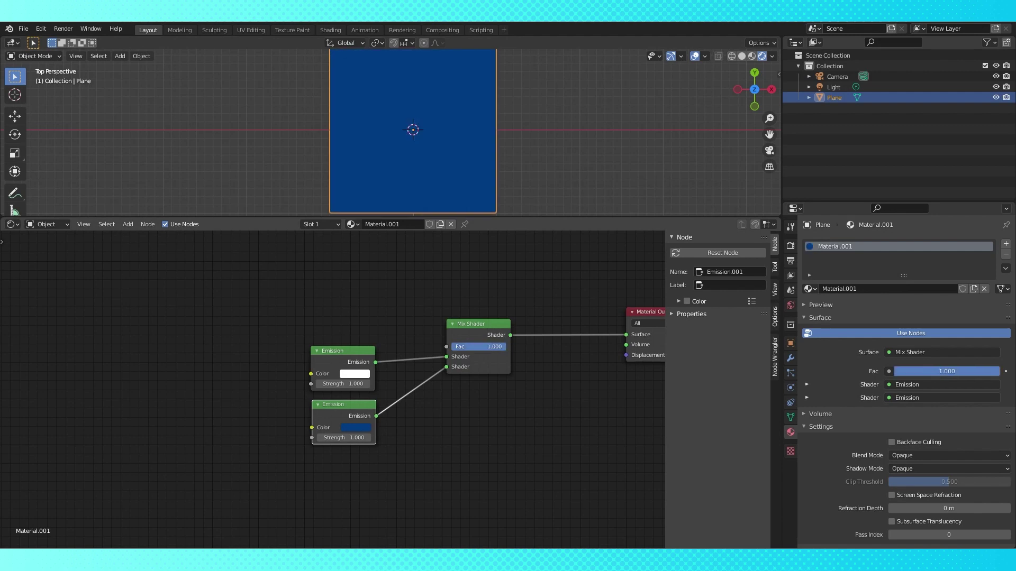
{"action": "middle_click_drag", "start_coordinate": [481, 409], "coordinate": [487, 466]}
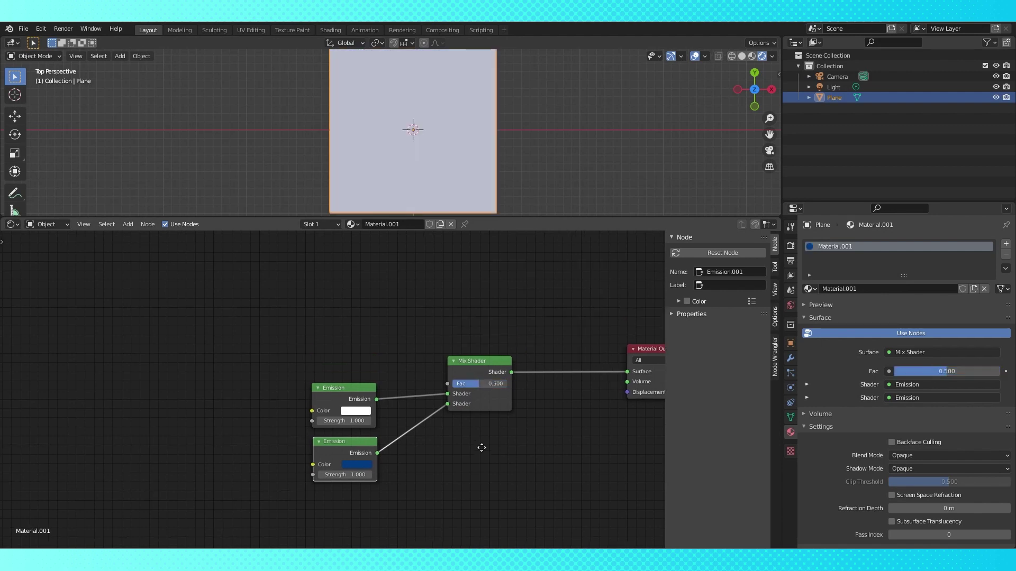
{"action": "left_click_drag", "start_coordinate": [490, 404], "coordinate": [456, 403]}
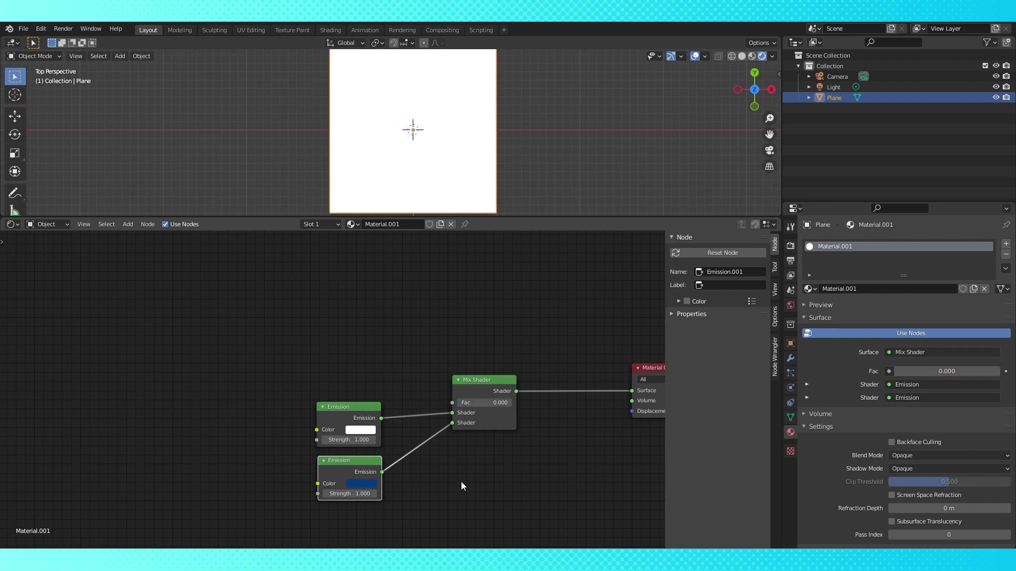
Step: Add a Gradient Texture above the Emission nodes, set its type to Spherical and connect its Color output to the Mix Shader's Fac
{"action": "middle_click_drag", "start_coordinate": [462, 482], "coordinate": [493, 359]}
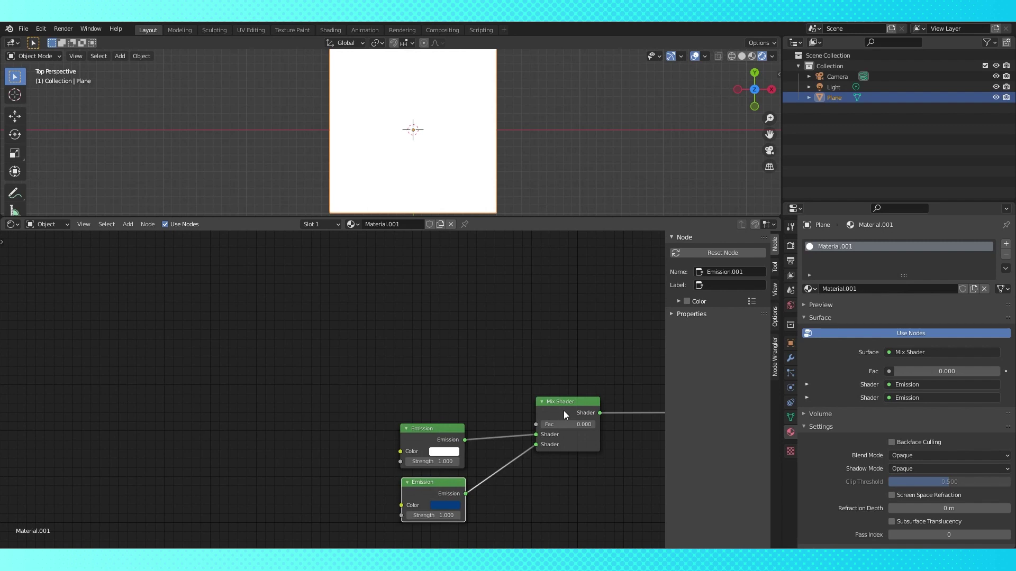
{"action": "middle_click_drag", "start_coordinate": [420, 361], "coordinate": [418, 370]}
{"action": "key", "text": "shift+a"}
{"action": "mouse_move", "coordinate": [388, 381]}
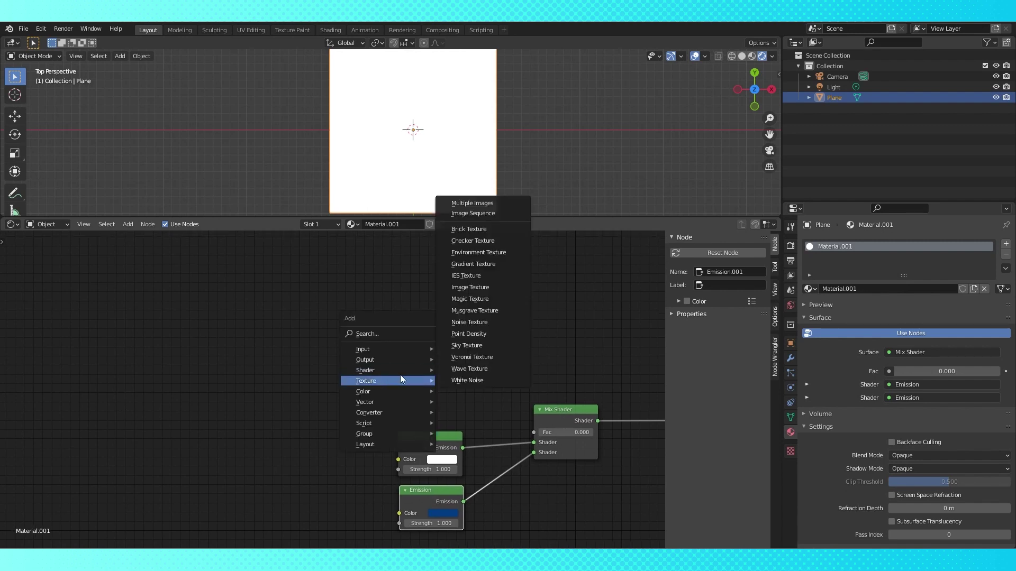
{"action": "left_click", "coordinate": [494, 263]}
{"action": "left_click", "coordinate": [435, 385]}
{"action": "left_click", "coordinate": [434, 388]}
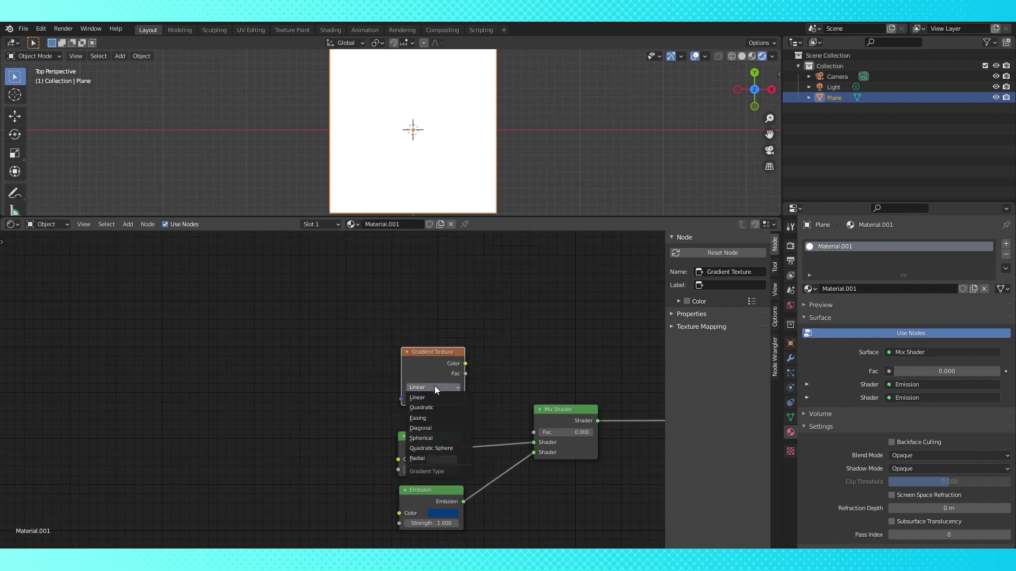
{"action": "left_click", "coordinate": [425, 439]}
{"action": "left_click_drag", "start_coordinate": [465, 363], "coordinate": [533, 432]}
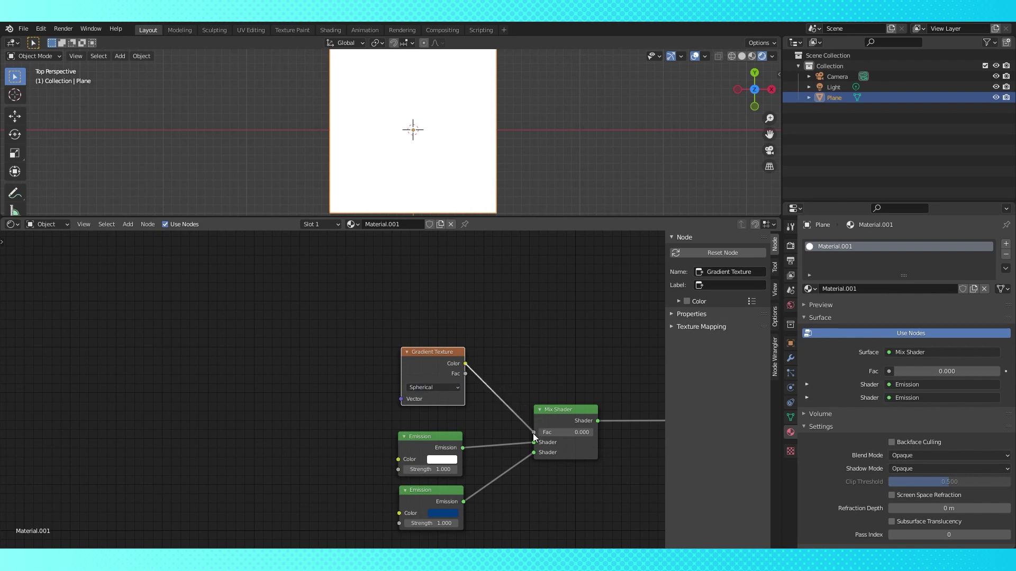
Step: Add a Texture Coordinate node ahead of the Gradient Texture, leaving space between the two
{"action": "scroll", "coordinate": [503, 371], "scroll_direction": "up", "scroll_amount": 3, "text": "ctrl"}
{"action": "key", "text": "shift+a"}
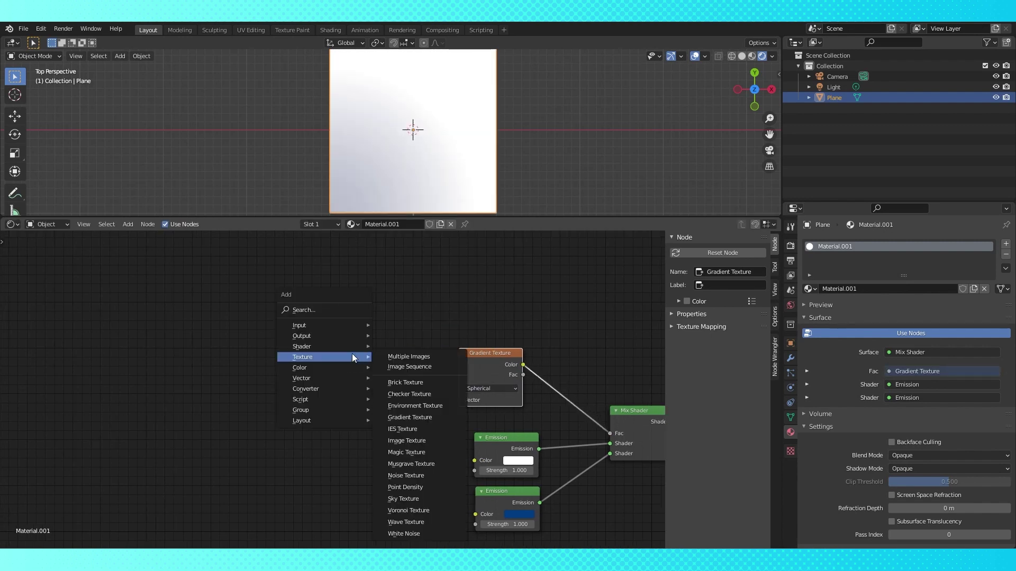
{"action": "mouse_move", "coordinate": [320, 328]}
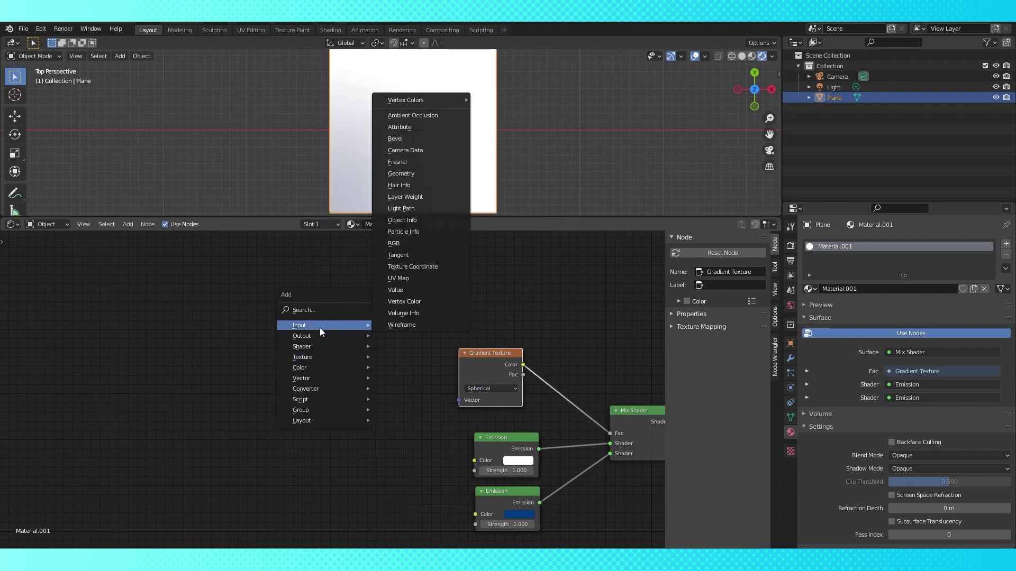
{"action": "left_click", "coordinate": [424, 267]}
{"action": "left_click", "coordinate": [281, 358]}
Step: Add a Mapping node between the Texture Coordinate and Gradient Texture nodes
{"action": "key", "text": "shift+a"}
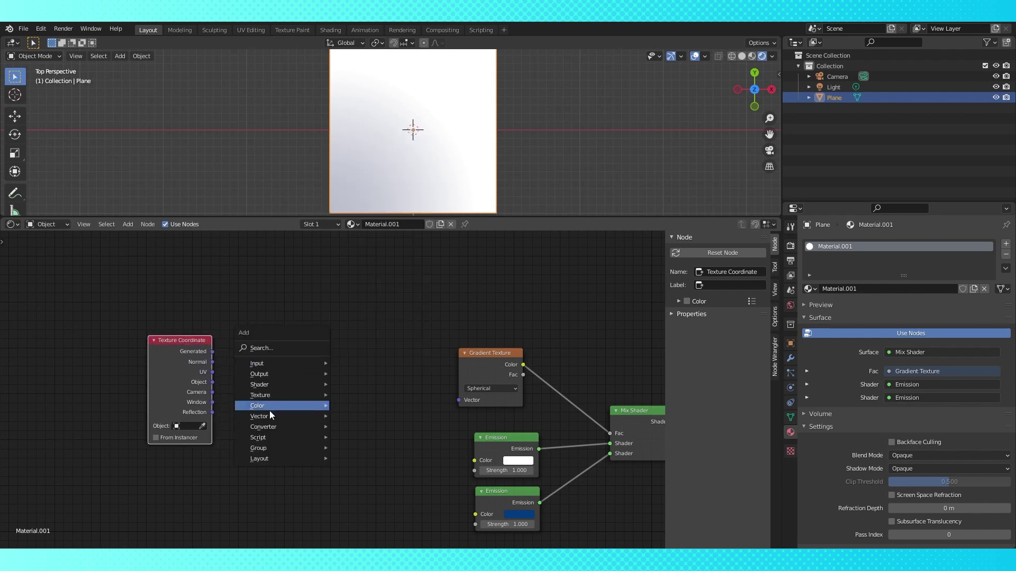
{"action": "mouse_move", "coordinate": [296, 416]}
{"action": "left_click", "coordinate": [357, 439]}
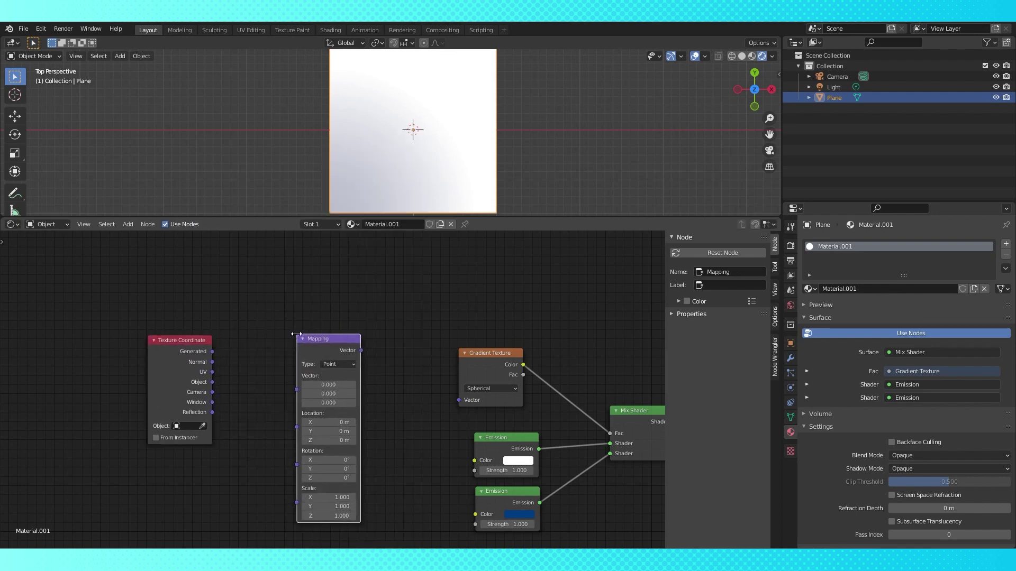
{"action": "left_click", "coordinate": [333, 329]}
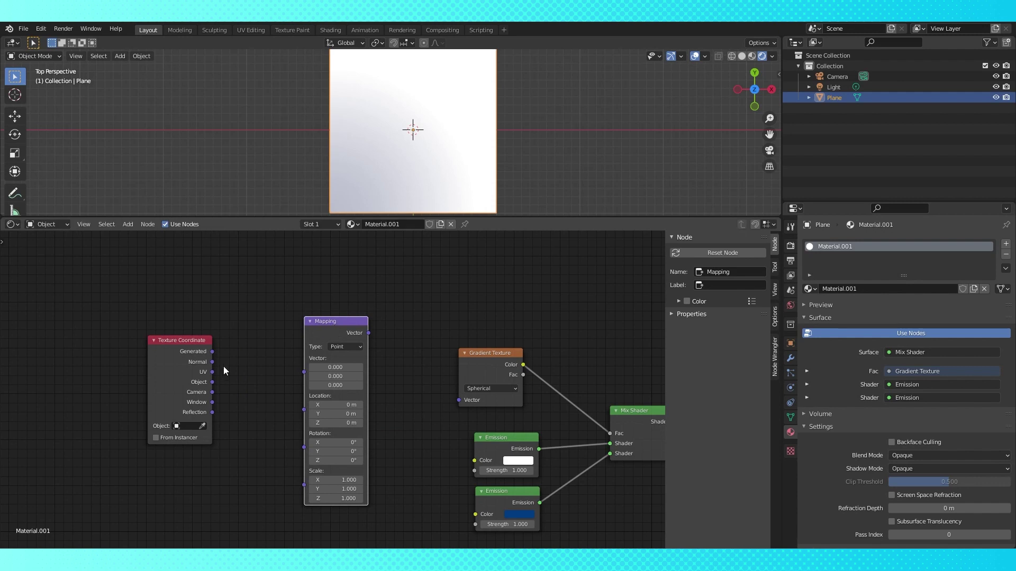
Step: Connect Texture Coordinate's Object output to Mapping's Vector input, and Mapping's Vector output to the Gradient Texture's Vector input
{"action": "left_click_drag", "start_coordinate": [212, 382], "coordinate": [304, 372]}
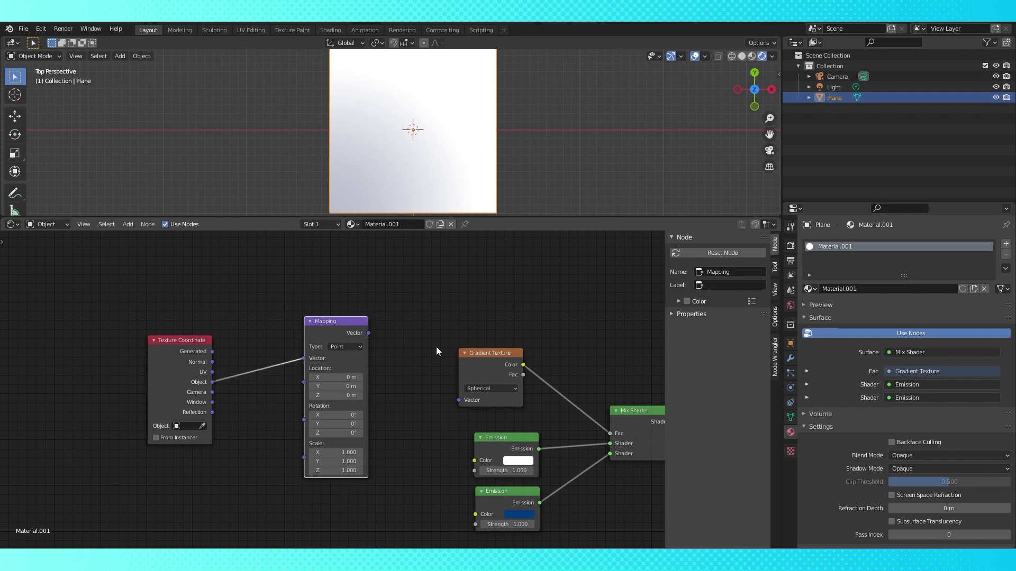
{"action": "left_click_drag", "start_coordinate": [368, 333], "coordinate": [458, 400]}
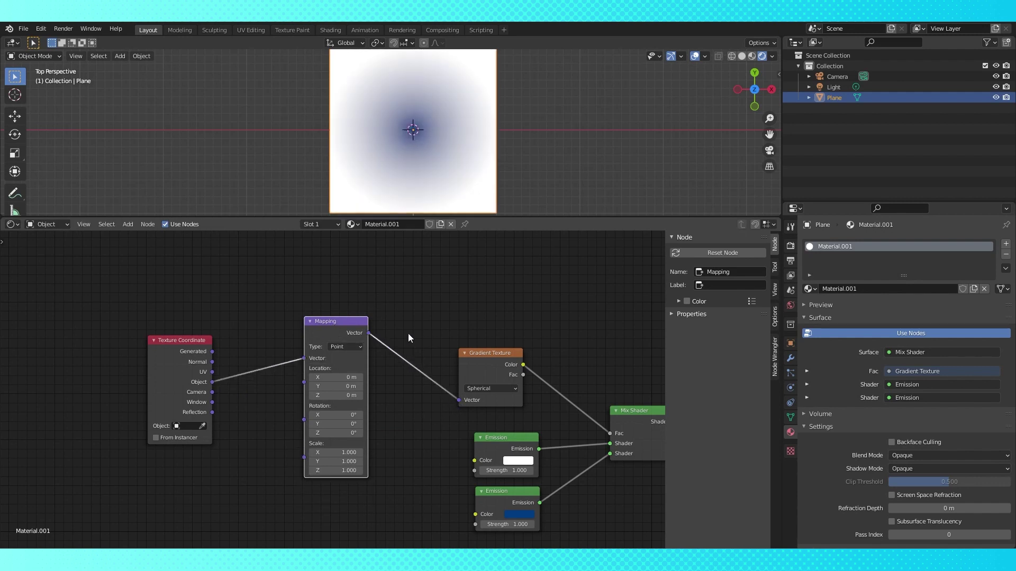
{"action": "left_click_drag", "start_coordinate": [332, 330], "coordinate": [326, 341]}
{"action": "scroll", "coordinate": [391, 354], "scroll_direction": "down", "scroll_amount": 1}
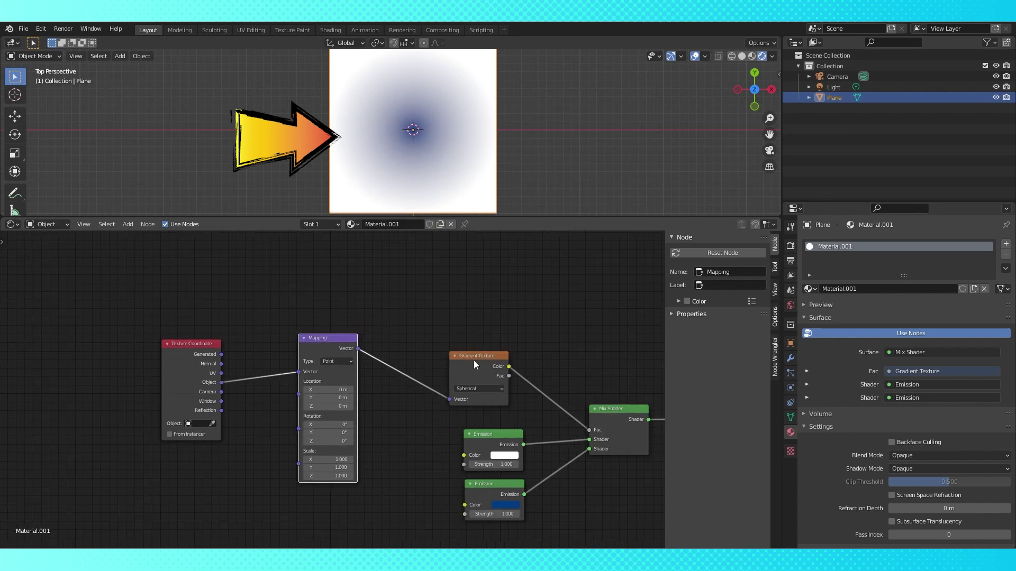
Step: Move the Gradient Texture close to the Mapping node and insert a ColorRamp on its link to the Mix Shader's Fac
{"action": "left_click_drag", "start_coordinate": [474, 362], "coordinate": [398, 347]}
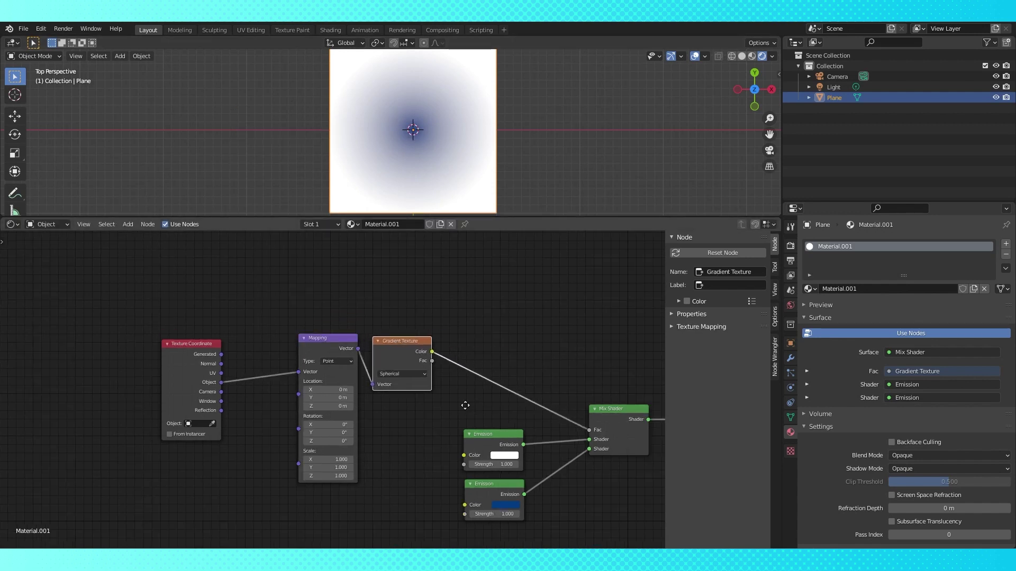
{"action": "middle_click_drag", "start_coordinate": [465, 408], "coordinate": [399, 413]}
{"action": "key", "text": "shift+a"}
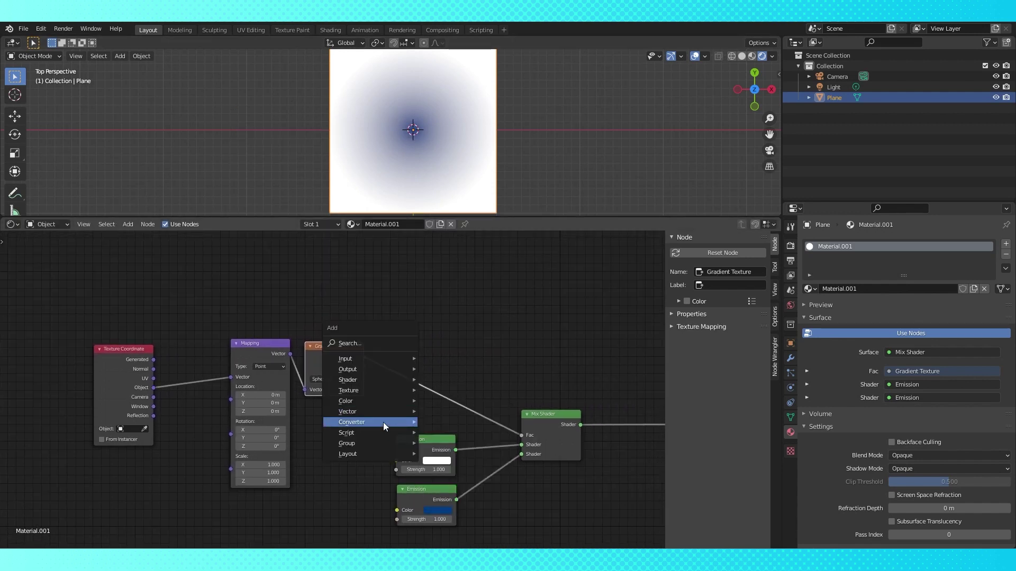
{"action": "mouse_move", "coordinate": [383, 422]}
{"action": "left_click", "coordinate": [455, 282]}
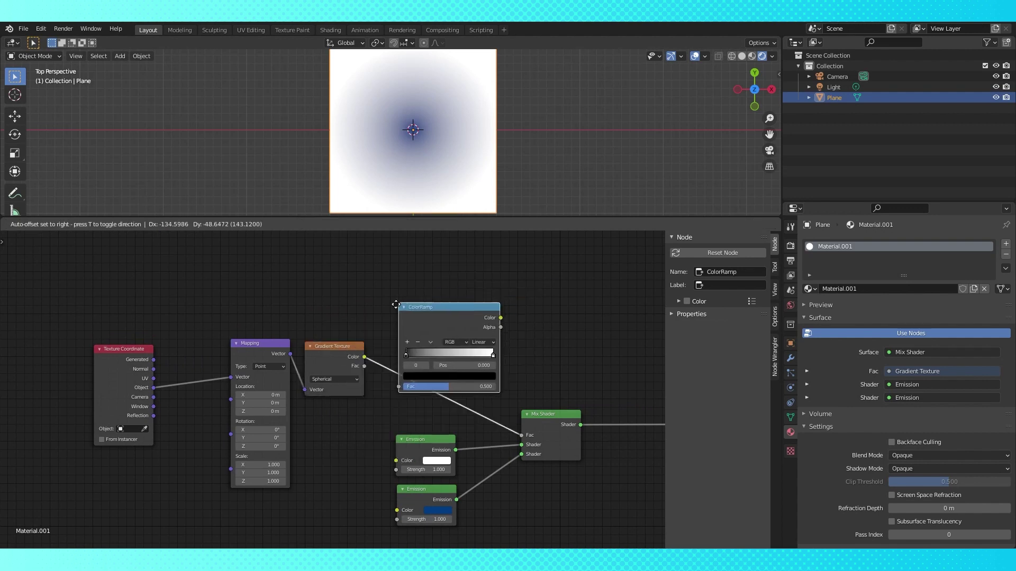
{"action": "left_click", "coordinate": [387, 329]}
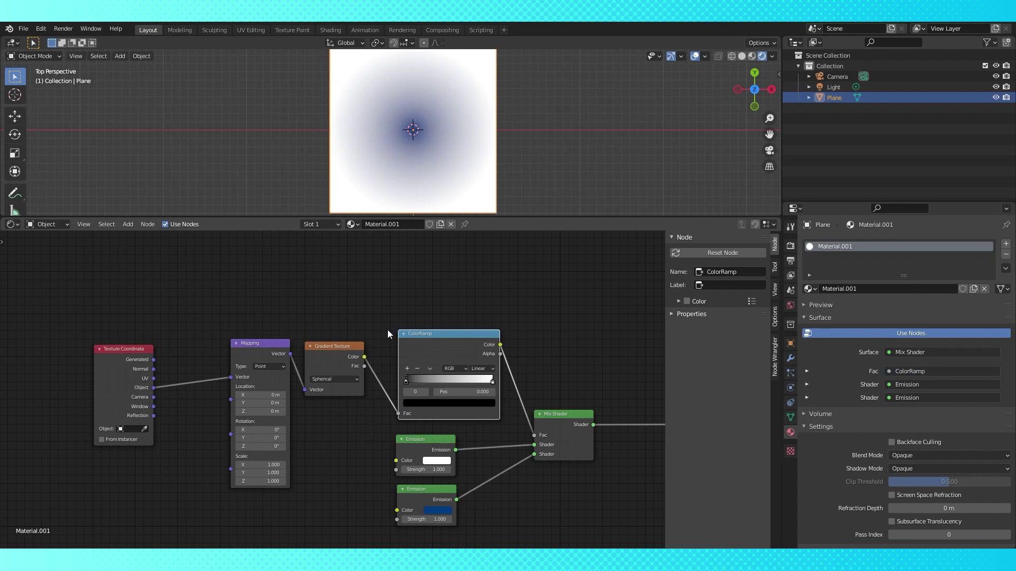
Step: Place the Texture Coordinate, Mapping and Gradient Texture nodes close together, leaving a gap before the ColorRamp
{"action": "middle_click_drag", "start_coordinate": [276, 299], "coordinate": [361, 295]}
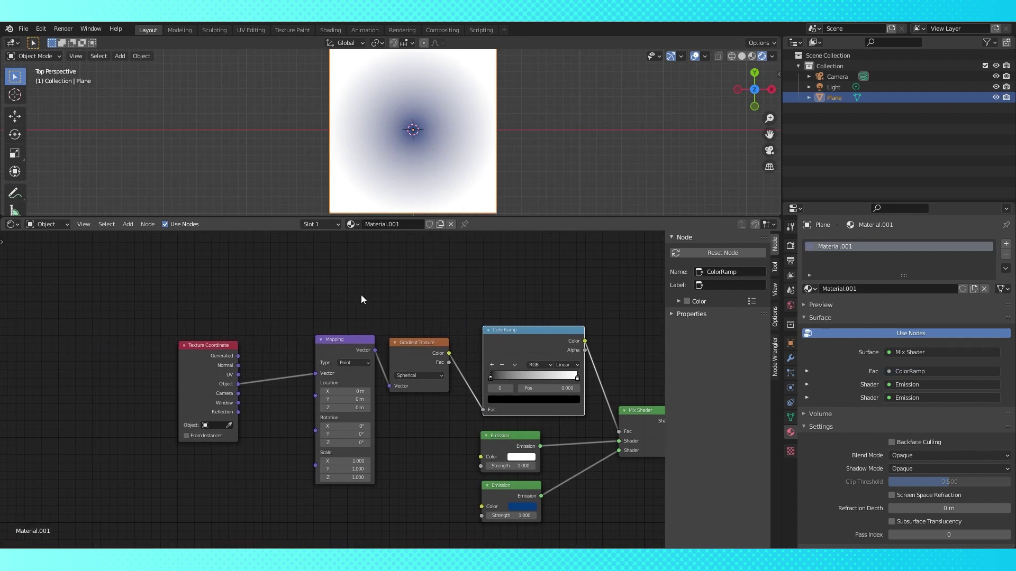
{"action": "left_click_drag", "start_coordinate": [209, 347], "coordinate": [188, 341]}
{"action": "left_click_drag", "start_coordinate": [337, 343], "coordinate": [251, 342]}
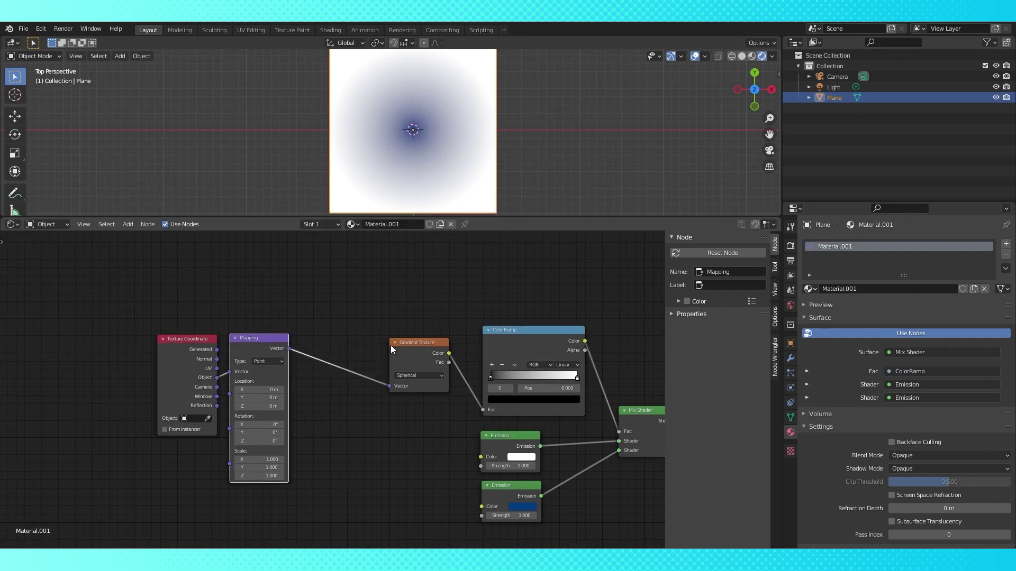
{"action": "left_click_drag", "start_coordinate": [420, 344], "coordinate": [335, 347]}
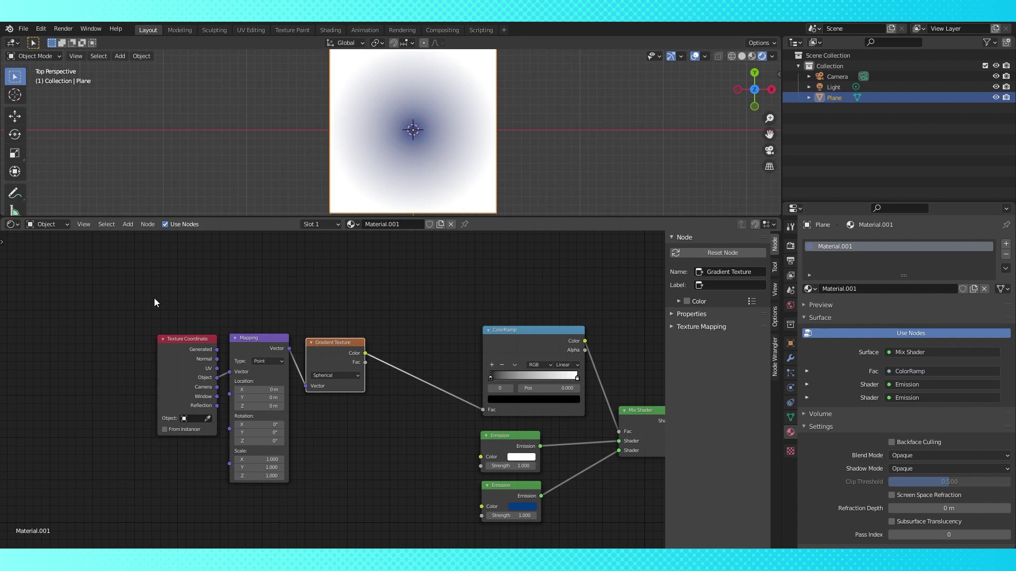
Step: Select the Texture Coordinate, Mapping and Gradient Texture nodes and combine them into a node group
{"action": "left_click_drag", "start_coordinate": [154, 300], "coordinate": [376, 430]}
{"action": "mouse_move", "coordinate": [322, 348]}
{"action": "left_mouse_down"}
{"action": "mouse_move", "coordinate": [313, 360]}
{"action": "mouse_move", "coordinate": [321, 357]}
{"action": "left_mouse_up"}
{"action": "middle_click_drag", "start_coordinate": [328, 316], "coordinate": [398, 312]}
{"action": "key", "text": "ctrl+g"}
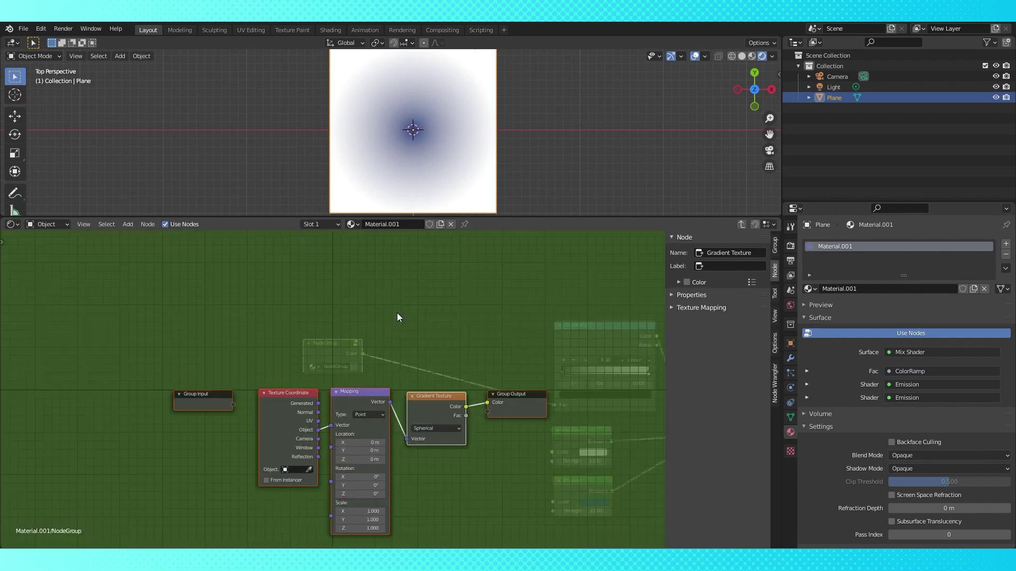
Step: Place the Group Input below the Texture Coordinate node and connect it to the Mapping node's Location and Scale inputs
{"action": "middle_click_drag", "start_coordinate": [432, 391], "coordinate": [432, 329]}
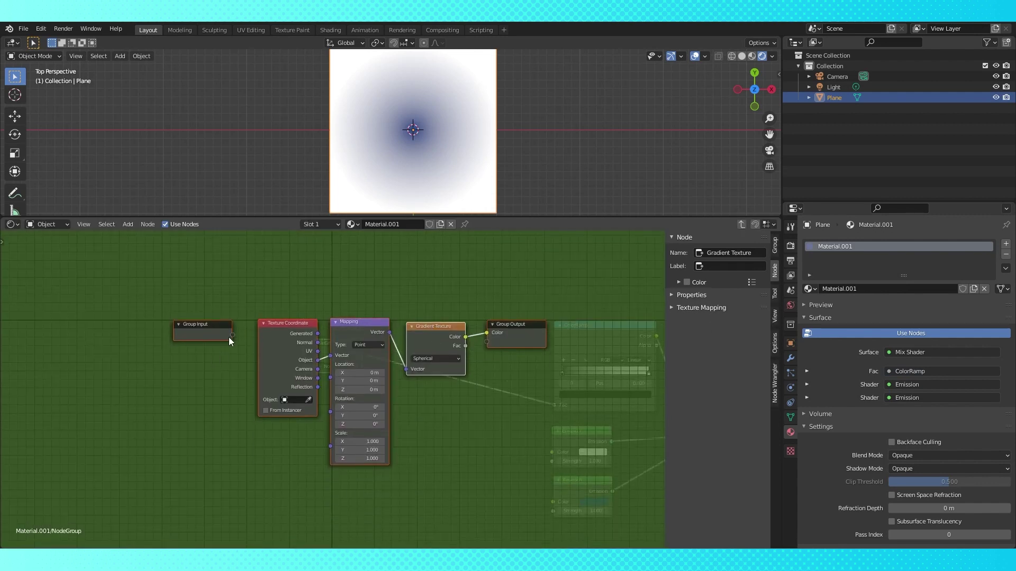
{"action": "left_click", "coordinate": [197, 342]}
{"action": "left_click_drag", "start_coordinate": [204, 330], "coordinate": [230, 447]}
{"action": "left_click_drag", "start_coordinate": [278, 348], "coordinate": [196, 321]}
{"action": "left_click_drag", "start_coordinate": [235, 443], "coordinate": [329, 385]}
{"action": "left_click_drag", "start_coordinate": [238, 450], "coordinate": [331, 430]}
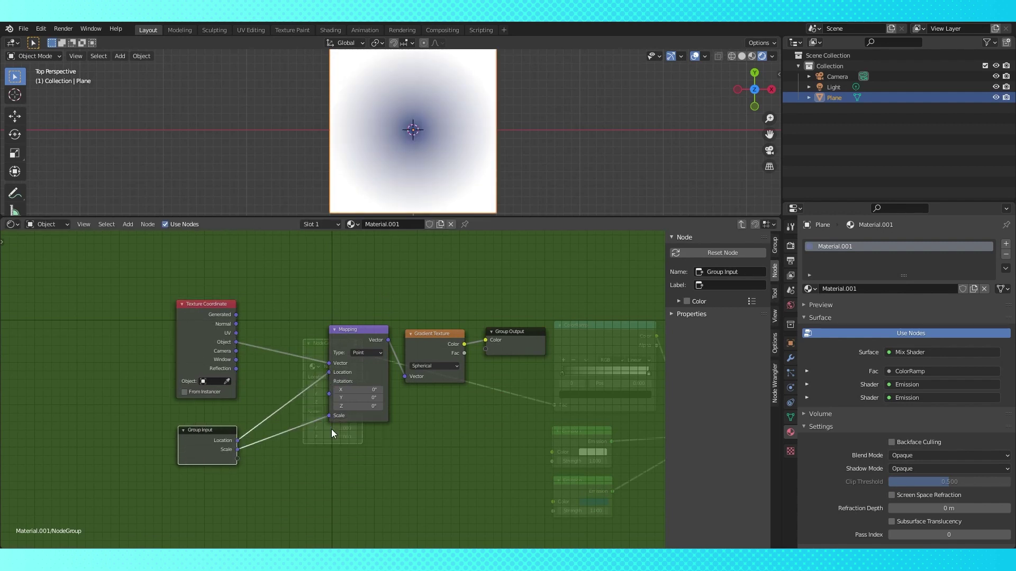
Step: Align the Gradient Texture with the Group Output, leave the group and reposition the NodeGroup node
{"action": "left_click_drag", "start_coordinate": [439, 337], "coordinate": [442, 332]}
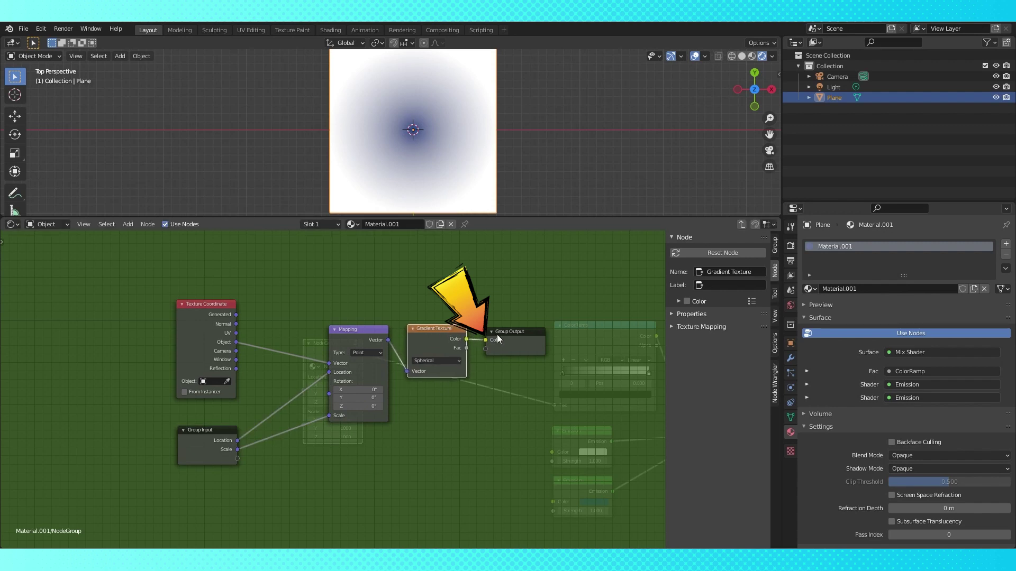
{"action": "left_click_drag", "start_coordinate": [516, 332], "coordinate": [513, 333]}
{"action": "key", "text": "Tab"}
{"action": "left_click_drag", "start_coordinate": [325, 360], "coordinate": [370, 374]}
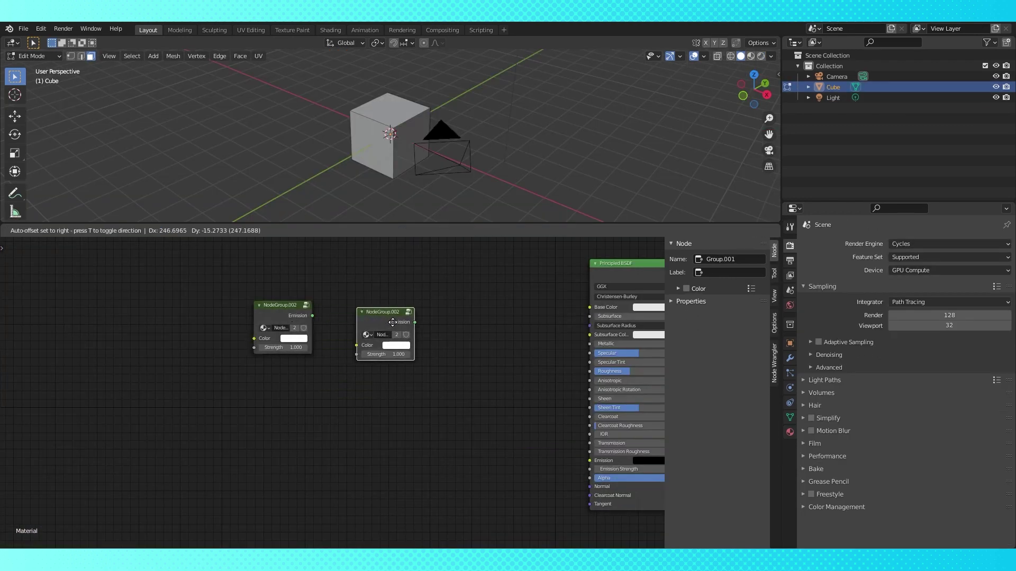
Step: In the cube scene, place the duplicate NodeGroup.002 apart from the original, open it and duplicate its Emission node below the first
{"action": "left_click_drag", "start_coordinate": [388, 316], "coordinate": [449, 316]}
{"action": "key", "text": "Tab"}
{"action": "left_click", "coordinate": [327, 350]}
{"action": "key", "text": "shift+d"}
{"action": "left_click", "coordinate": [324, 413]}
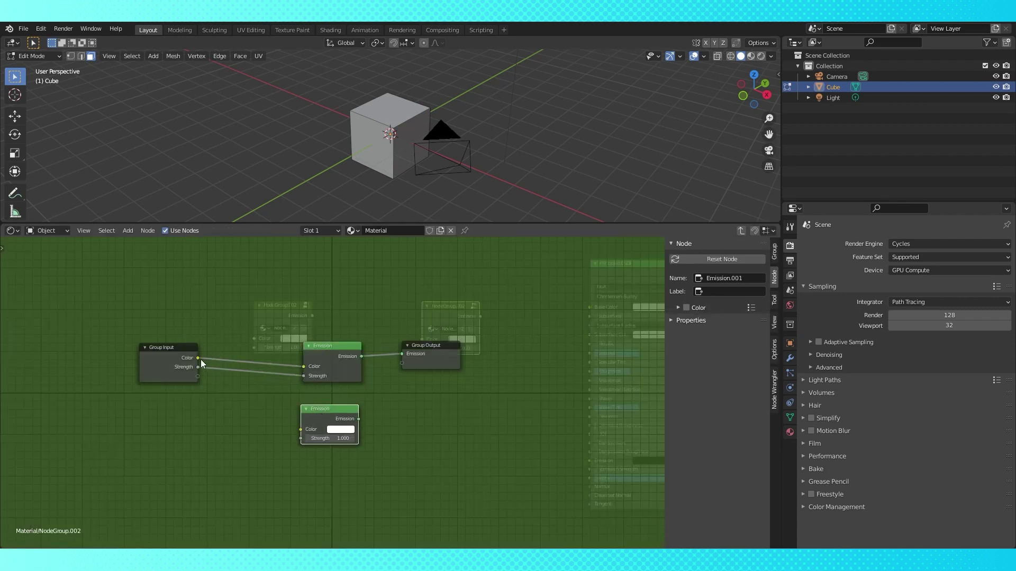
Step: Connect the copied Emission node's Color to the Group Input and its output to the Group Output, then open the original group instance
{"action": "left_click_drag", "start_coordinate": [197, 376], "coordinate": [299, 429]}
{"action": "left_click_drag", "start_coordinate": [358, 418], "coordinate": [401, 363]}
{"action": "middle_click_drag", "start_coordinate": [393, 439], "coordinate": [399, 421]}
{"action": "key", "text": "Tab"}
{"action": "left_click", "coordinate": [275, 320]}
{"action": "key", "text": "Tab"}
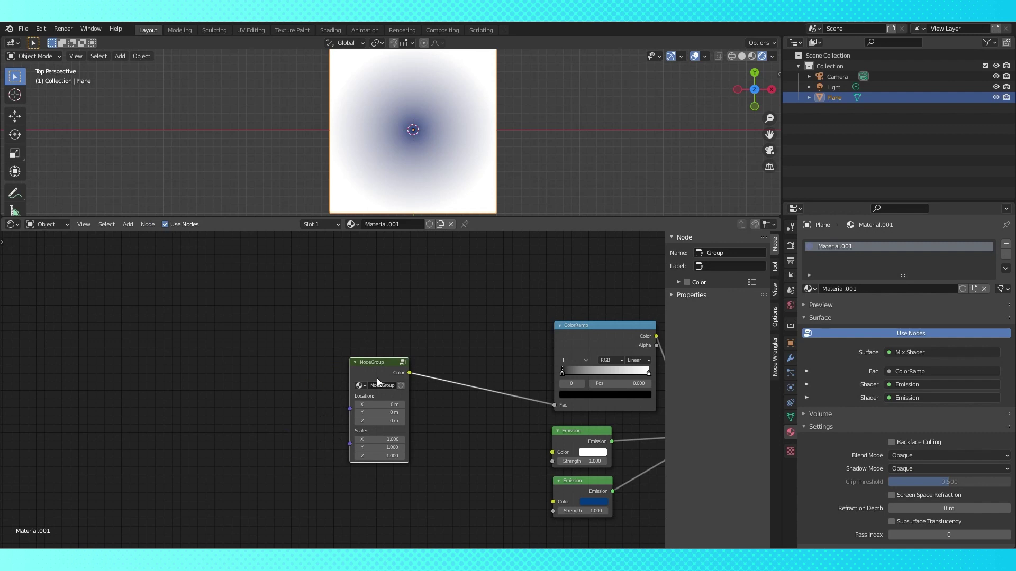
Step: In the plane's material, set the ColorRamp interpolation to Constant and move its white stop to position 0.441
{"action": "middle_click_drag", "start_coordinate": [487, 339], "coordinate": [357, 367]}
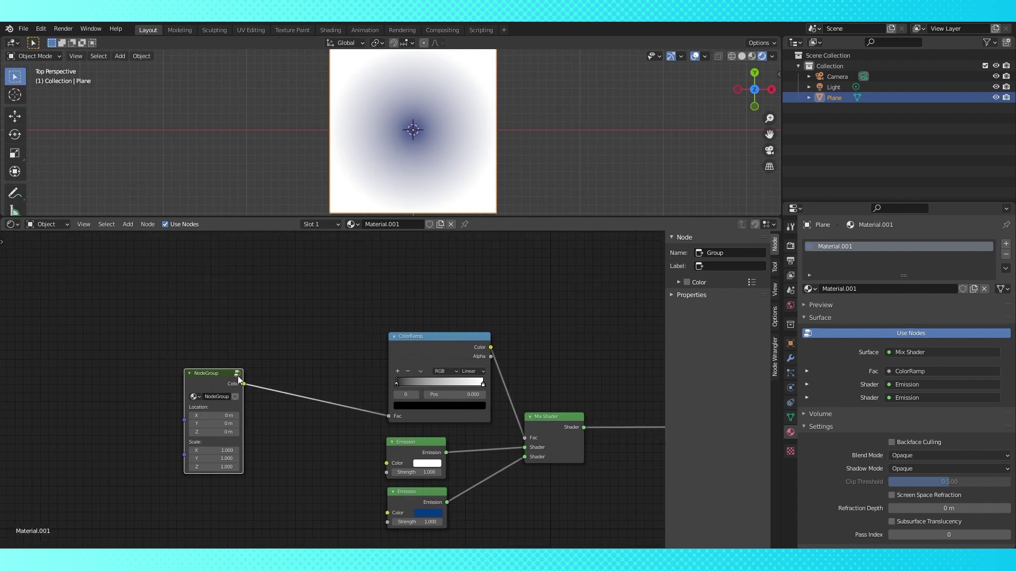
{"action": "left_click_drag", "start_coordinate": [215, 380], "coordinate": [280, 374]}
{"action": "middle_click_drag", "start_coordinate": [280, 373], "coordinate": [244, 370]}
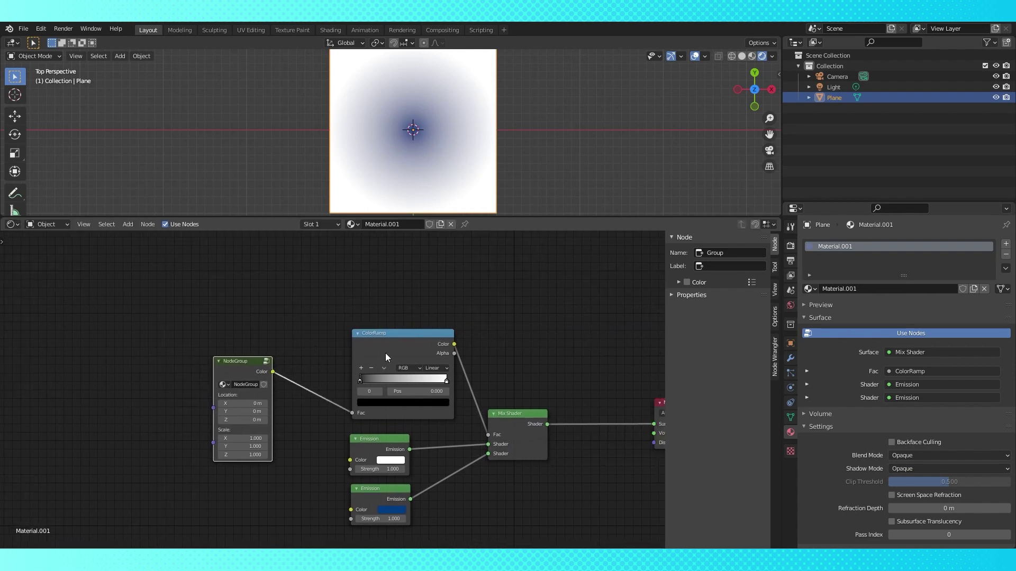
{"action": "left_click", "coordinate": [437, 368]}
{"action": "left_click", "coordinate": [441, 415]}
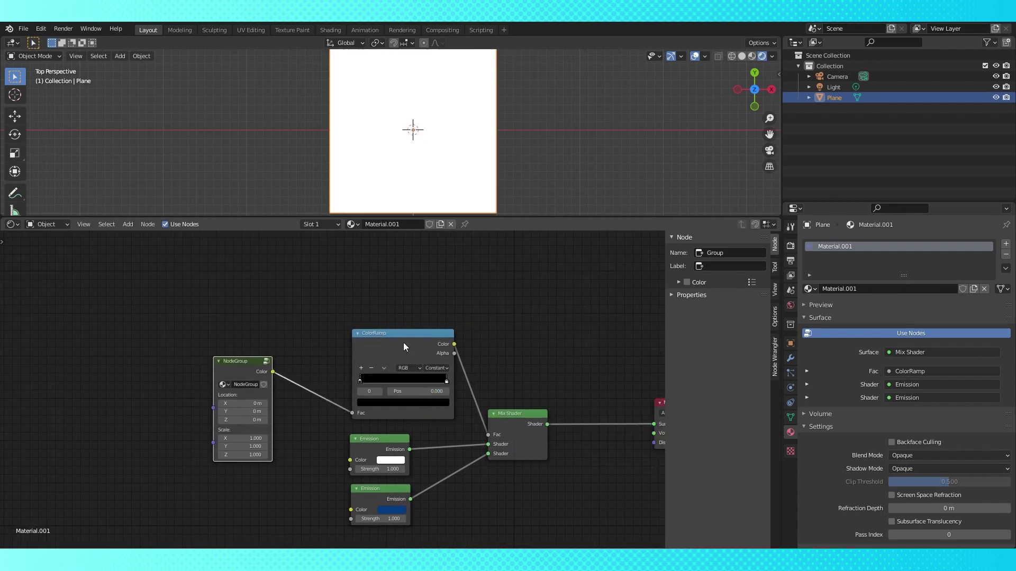
{"action": "left_click_drag", "start_coordinate": [403, 342], "coordinate": [357, 329]}
{"action": "left_click_drag", "start_coordinate": [405, 372], "coordinate": [355, 375]}
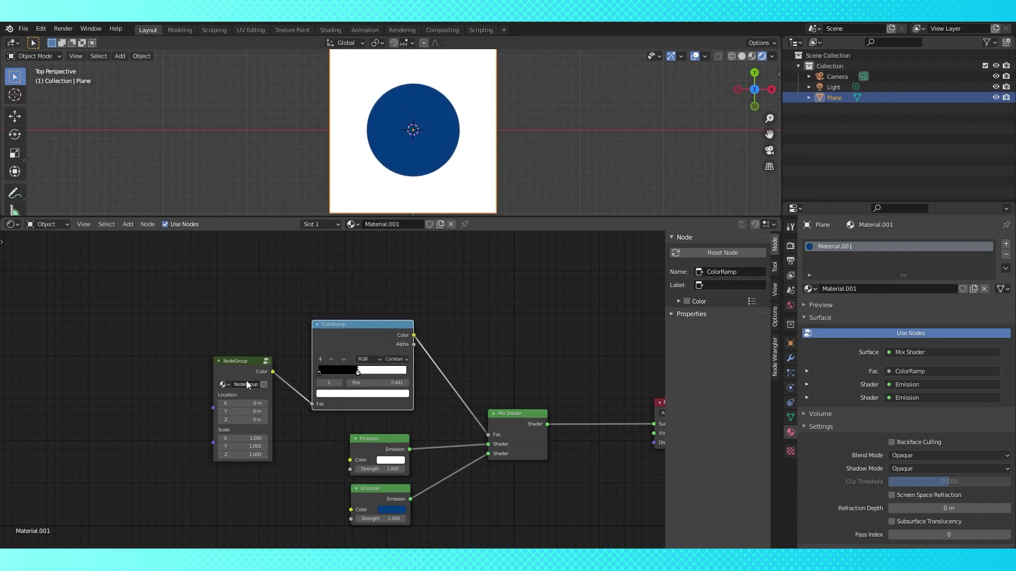
Step: Set the NodeGroup's Location to X 0.04 m and Y -0.02 m, and its Scale to X 1.380 and Y 1.060
{"action": "left_click_drag", "start_coordinate": [252, 374], "coordinate": [241, 380]}
{"action": "left_click", "coordinate": [240, 409]}
{"action": "type", "text": "0.04"}
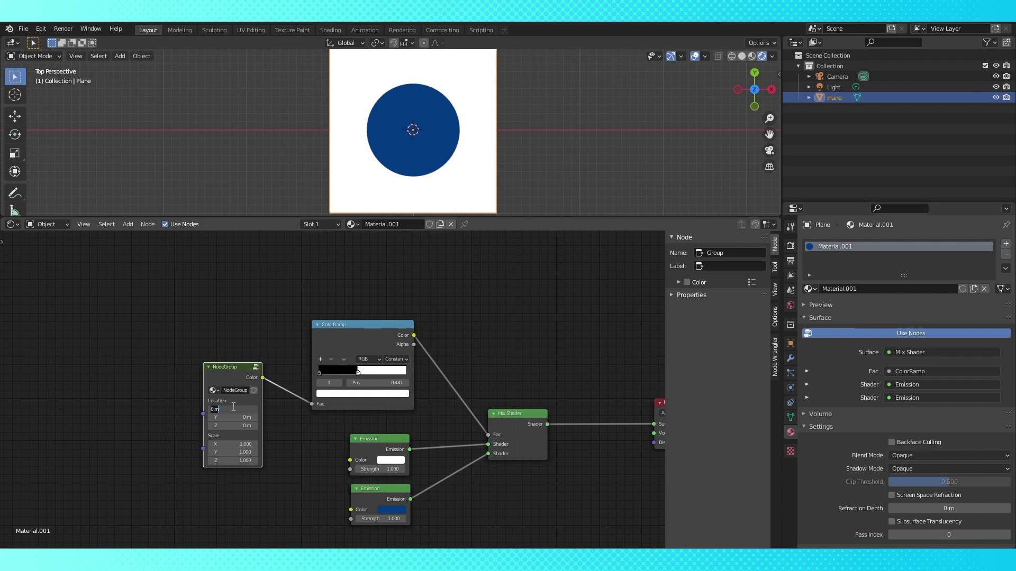
{"action": "key", "text": "Return"}
{"action": "left_click", "coordinate": [238, 418]}
{"action": "type", "text": "-0.02"}
{"action": "key", "text": "Return"}
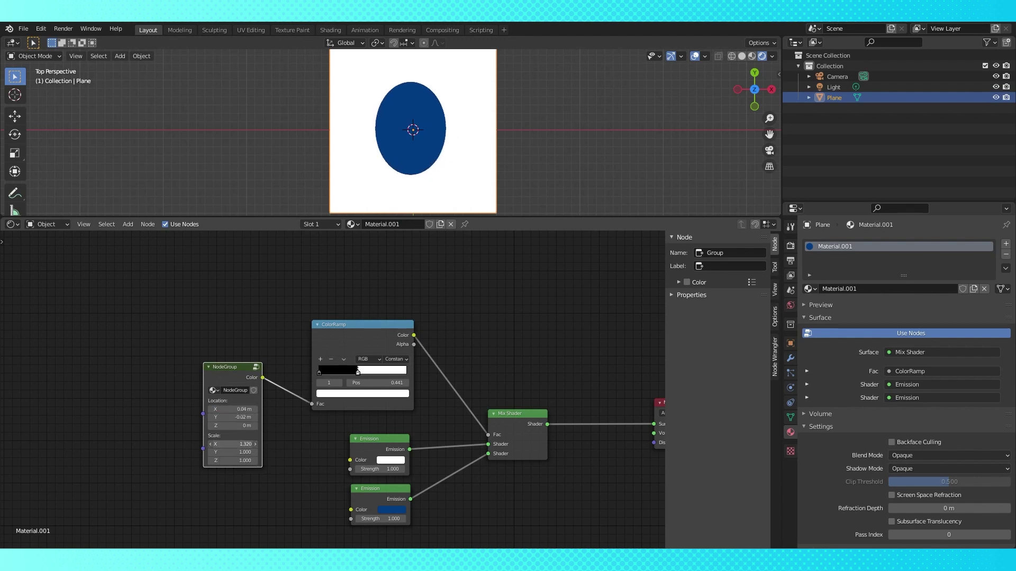
Step: Move the ColorRamp up and place a duplicate of it directly below
{"action": "scroll", "coordinate": [394, 318], "scroll_direction": "down", "scroll_amount": 2}
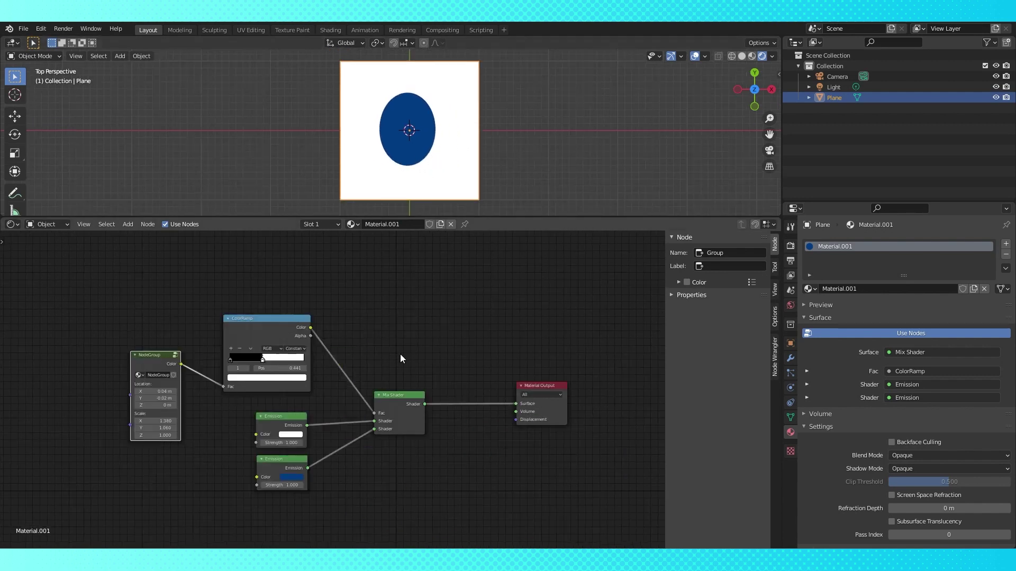
{"action": "left_click_drag", "start_coordinate": [274, 322], "coordinate": [275, 257]}
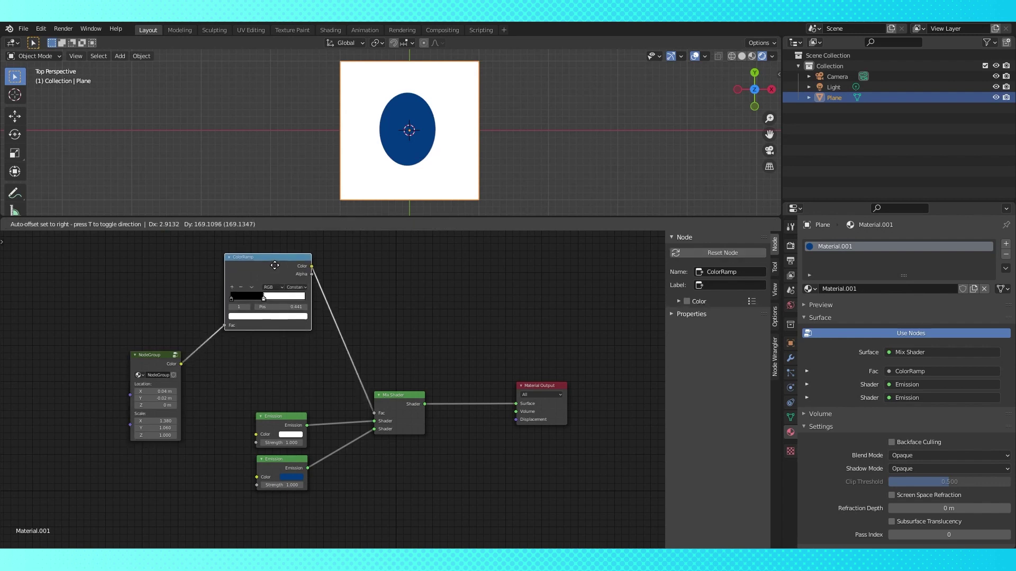
{"action": "key", "text": "shift+d"}
{"action": "left_click", "coordinate": [276, 336]}
Step: Spread the surrounding nodes apart and insert a duplicate of the Mix Shader between the original one and the Material Output
{"action": "left_click_drag", "start_coordinate": [234, 419], "coordinate": [286, 486]}
{"action": "left_click_drag", "start_coordinate": [282, 459], "coordinate": [278, 493]}
{"action": "left_click_drag", "start_coordinate": [150, 355], "coordinate": [114, 347]}
{"action": "left_click_drag", "start_coordinate": [541, 386], "coordinate": [603, 367]}
{"action": "left_click", "coordinate": [402, 401]}
{"action": "key", "text": "shift+d"}
{"action": "left_click", "coordinate": [512, 385]}
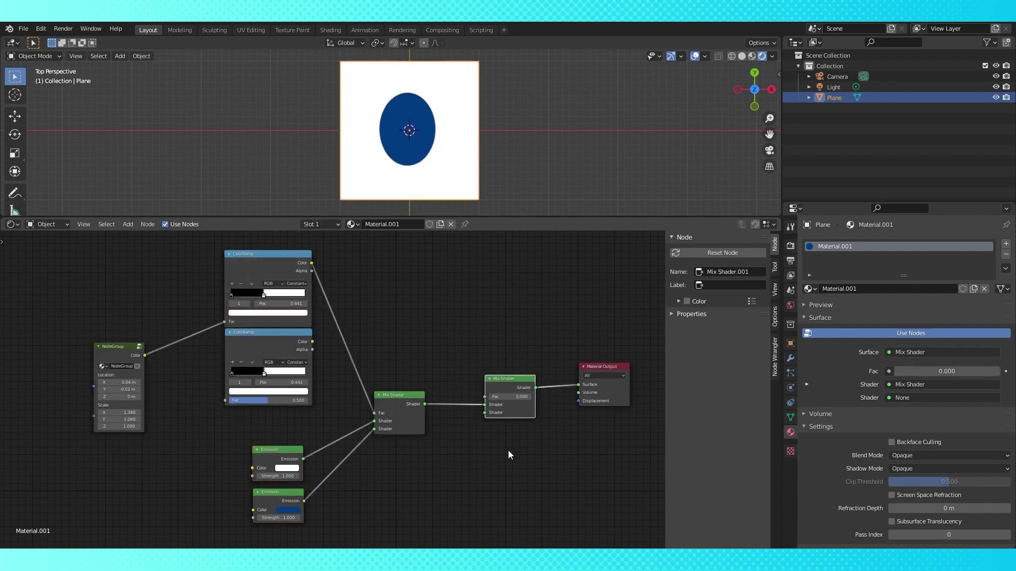
Step: Duplicate the blue Emission node, set the copy's color to hex 26D2EA and connect it to the new Mix Shader's second Shader input
{"action": "middle_click_drag", "start_coordinate": [273, 497], "coordinate": [287, 453]}
{"action": "left_click", "coordinate": [286, 452]}
{"action": "key", "text": "shift+d"}
{"action": "left_click", "coordinate": [434, 437]}
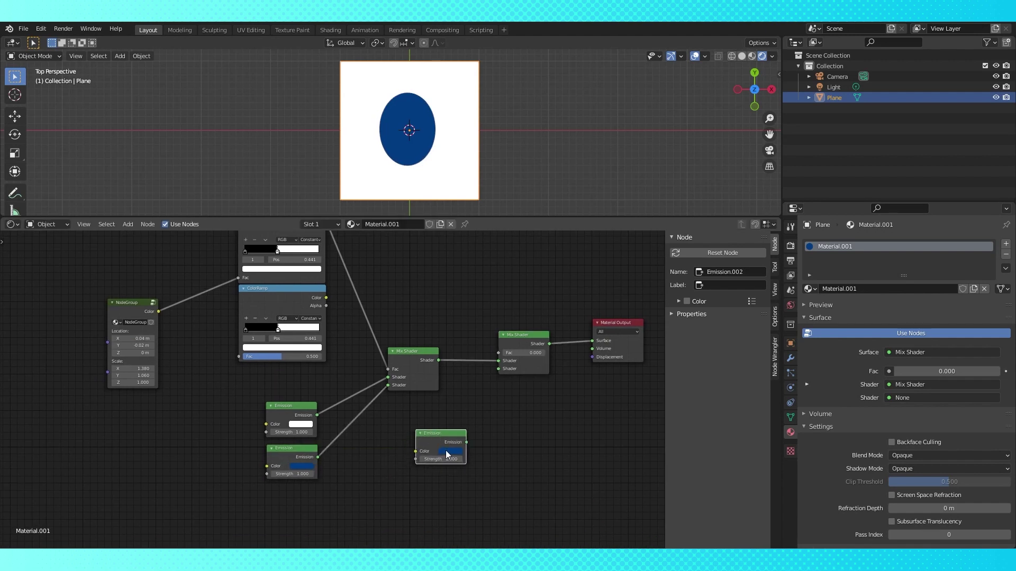
{"action": "left_click", "coordinate": [449, 453]}
{"action": "left_click", "coordinate": [476, 418]}
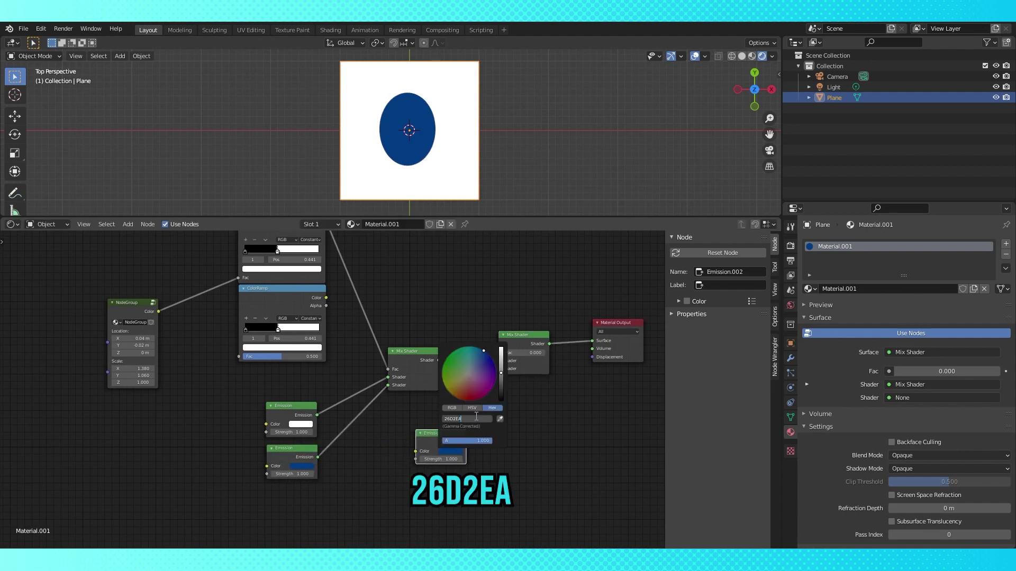
{"action": "type", "text": "26D2EA"}
{"action": "key", "text": "Return"}
{"action": "left_click_drag", "start_coordinate": [446, 437], "coordinate": [499, 368]}
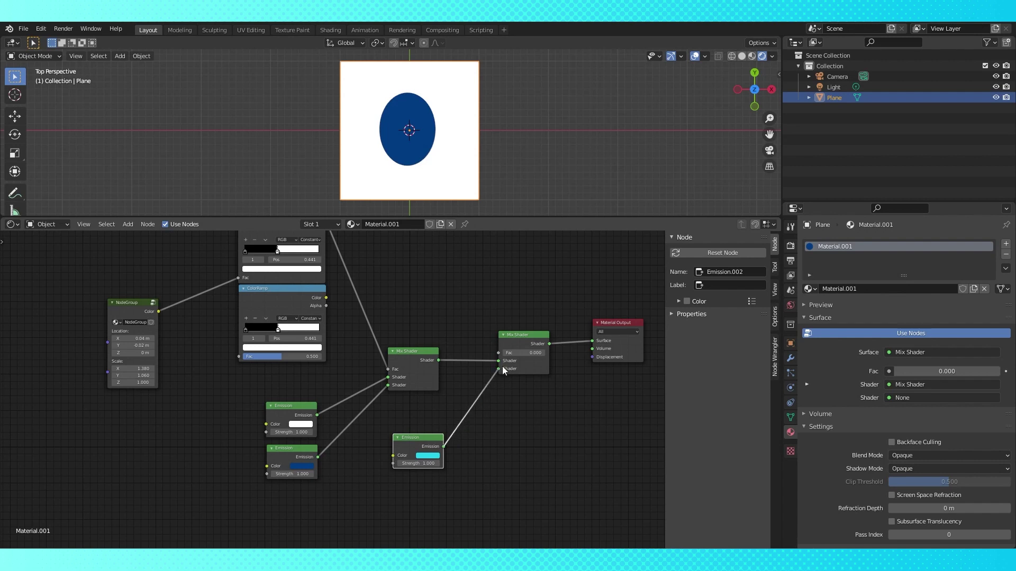
Step: Reroute the upper ColorRamp to the new Mix Shader's Fac, and link the NodeGroup through the lower ColorRamp to the original Mix Shader's Fac
{"action": "middle_click_drag", "start_coordinate": [407, 373], "coordinate": [418, 436]}
{"action": "left_click_drag", "start_coordinate": [398, 431], "coordinate": [505, 416]}
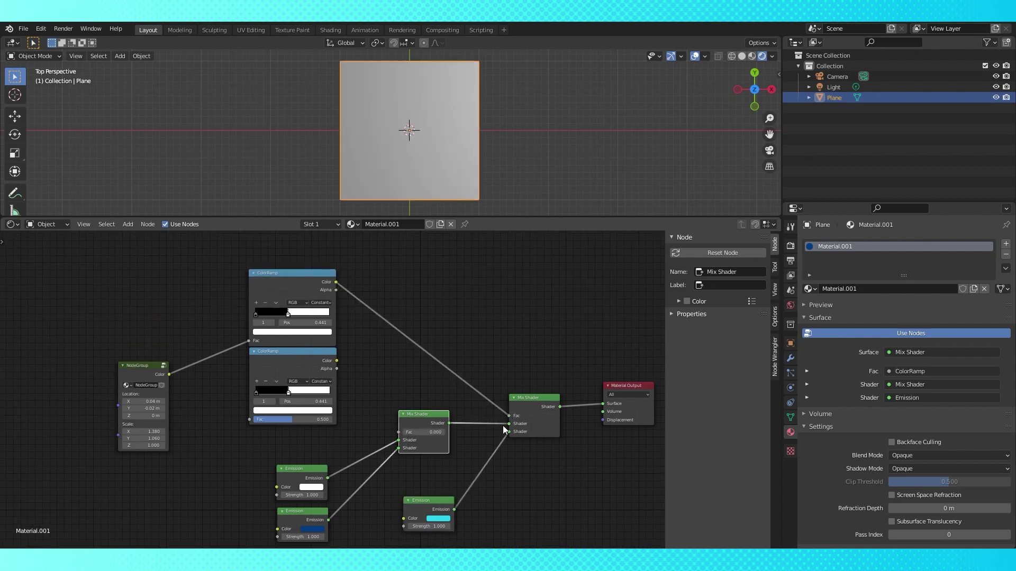
{"action": "middle_click_drag", "start_coordinate": [346, 409], "coordinate": [413, 398]}
{"action": "scroll", "coordinate": [413, 398], "scroll_direction": "up", "scroll_amount": 1}
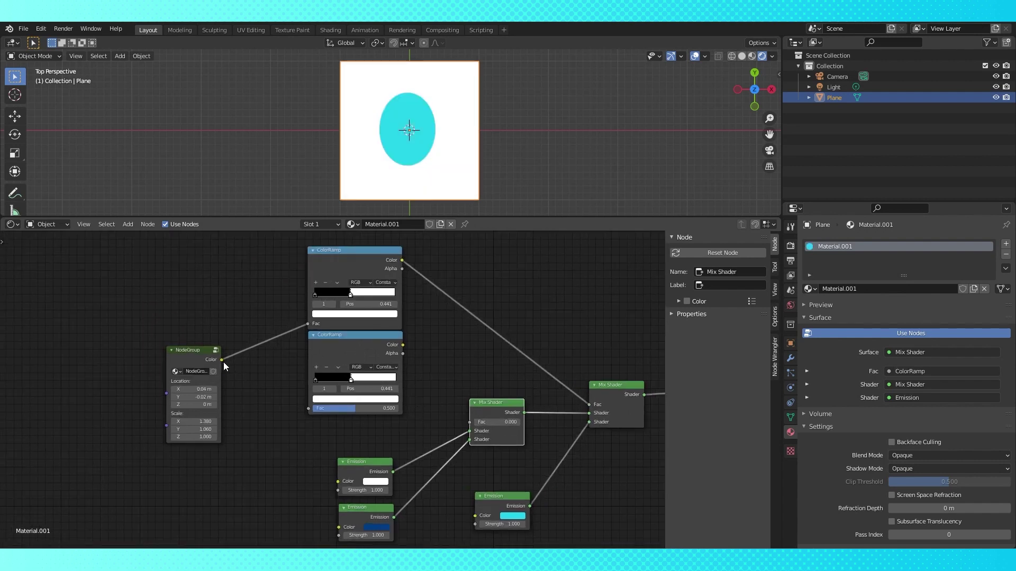
{"action": "left_click_drag", "start_coordinate": [473, 424], "coordinate": [470, 422]}
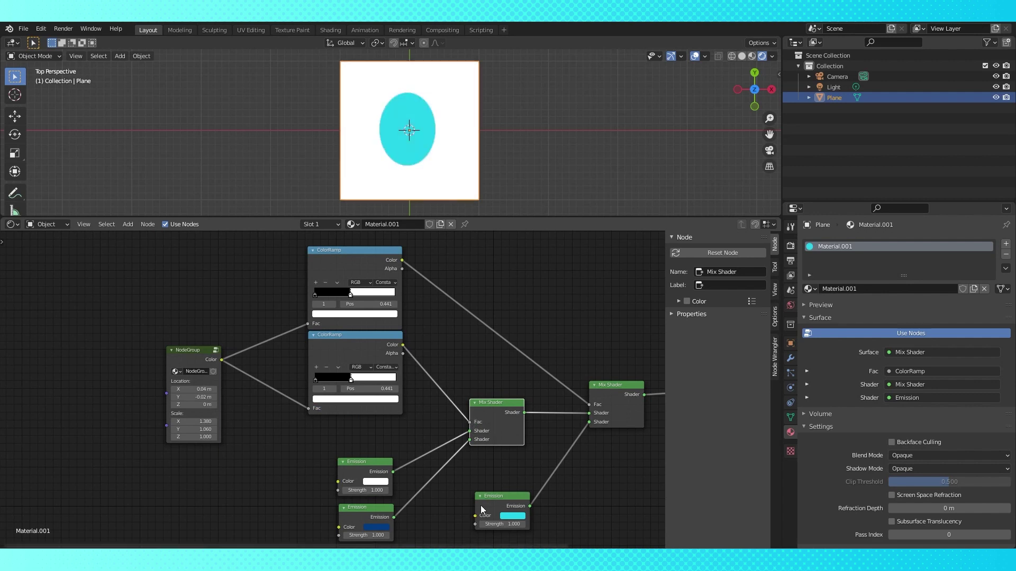
Step: Set the lower ColorRamp's white stop position to 0.395
{"action": "scroll", "coordinate": [402, 425], "scroll_direction": "up", "scroll_amount": 1}
{"action": "scroll", "coordinate": [397, 437], "scroll_direction": "up", "scroll_amount": 1}
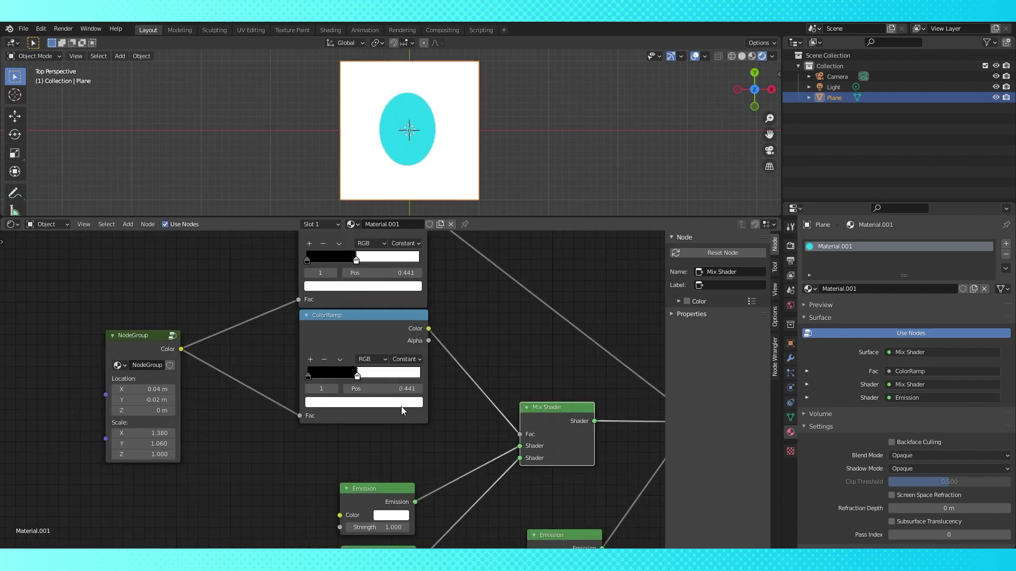
{"action": "left_click_drag", "start_coordinate": [357, 377], "coordinate": [353, 377]}
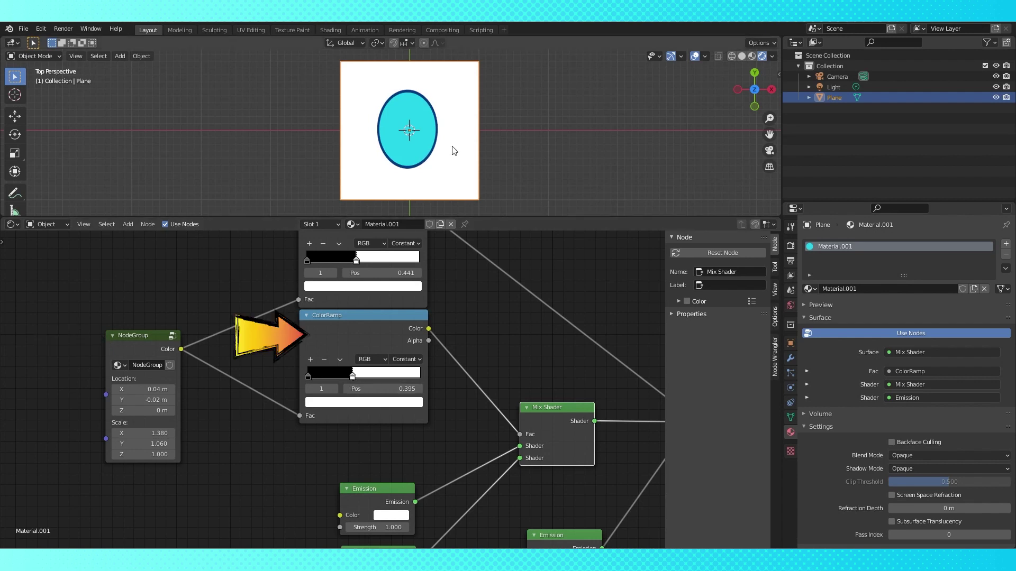
Step: Move the NodeGroup closer to the ColorRamps and place the cyan Emission well below the other nodes
{"action": "scroll", "coordinate": [414, 100], "scroll_direction": "up", "scroll_amount": 2}
{"action": "left_click_drag", "start_coordinate": [138, 336], "coordinate": [189, 316]}
{"action": "scroll", "coordinate": [297, 406], "scroll_direction": "down", "scroll_amount": 2}
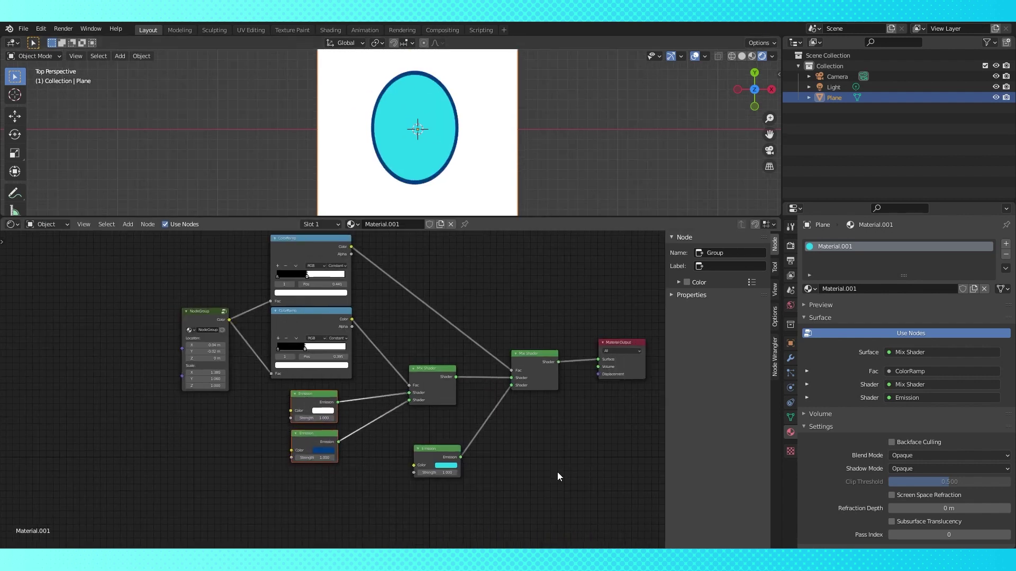
{"action": "scroll", "coordinate": [557, 472], "scroll_direction": "down", "scroll_amount": 2}
{"action": "left_click", "coordinate": [488, 395]}
{"action": "left_click_drag", "start_coordinate": [488, 394], "coordinate": [297, 480]}
{"action": "middle_click_drag", "start_coordinate": [479, 439], "coordinate": [427, 532]}
{"action": "left_click_drag", "start_coordinate": [241, 364], "coordinate": [250, 326]}
{"action": "scroll", "coordinate": [481, 459], "scroll_direction": "down", "scroll_amount": 1}
{"action": "scroll", "coordinate": [521, 469], "scroll_direction": "down", "scroll_amount": 1}
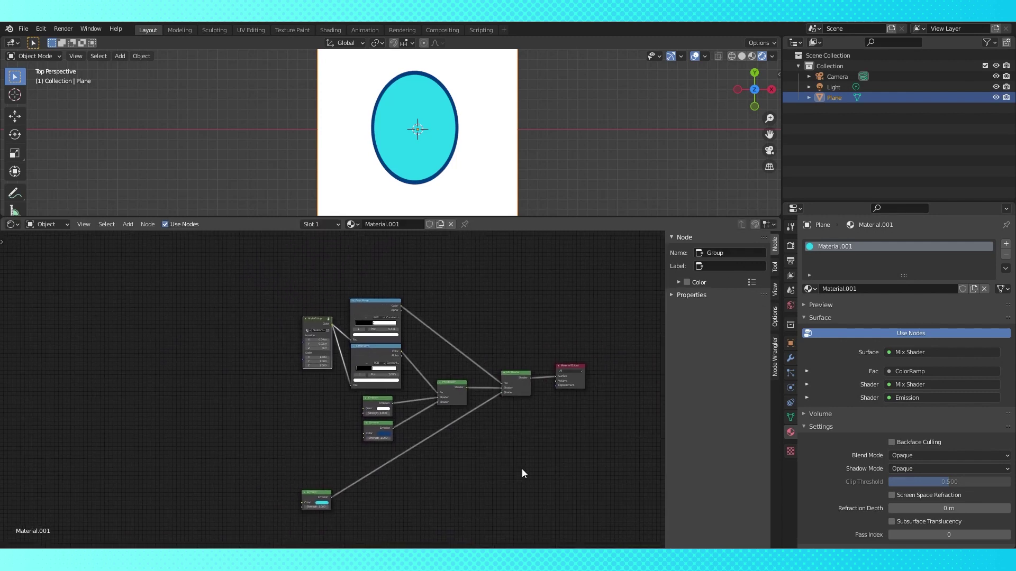
Step: Add a Frame and enclose the NodeGroup, both ColorRamps, the white and blue Emissions and their Mix Shader in it
{"action": "key", "text": "shift+a"}
{"action": "mouse_move", "coordinate": [521, 472]}
{"action": "mouse_move", "coordinate": [497, 502]}
{"action": "left_click", "coordinate": [567, 503]}
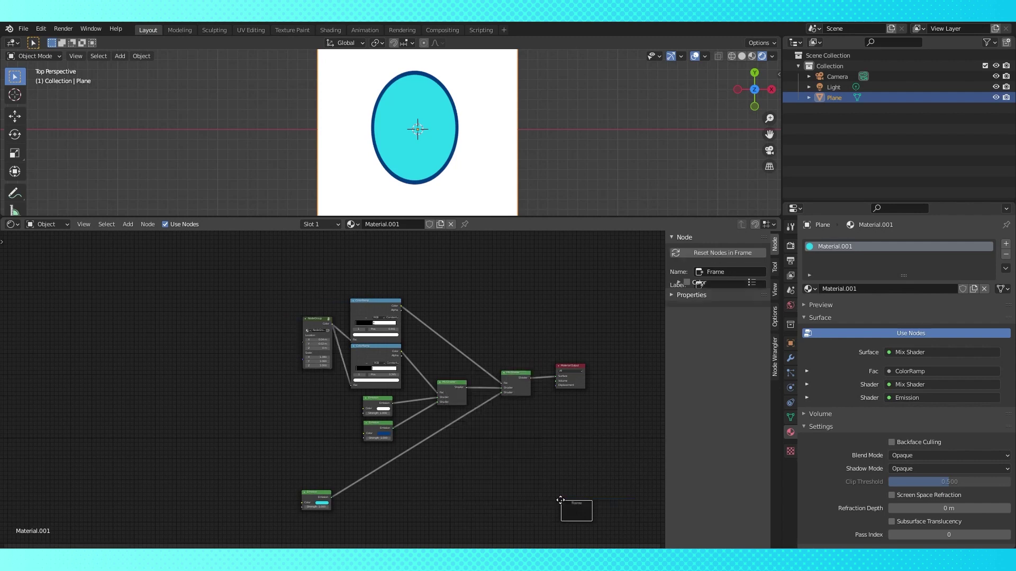
{"action": "left_click", "coordinate": [283, 260]}
{"action": "left_click_drag", "start_coordinate": [267, 302], "coordinate": [449, 406]}
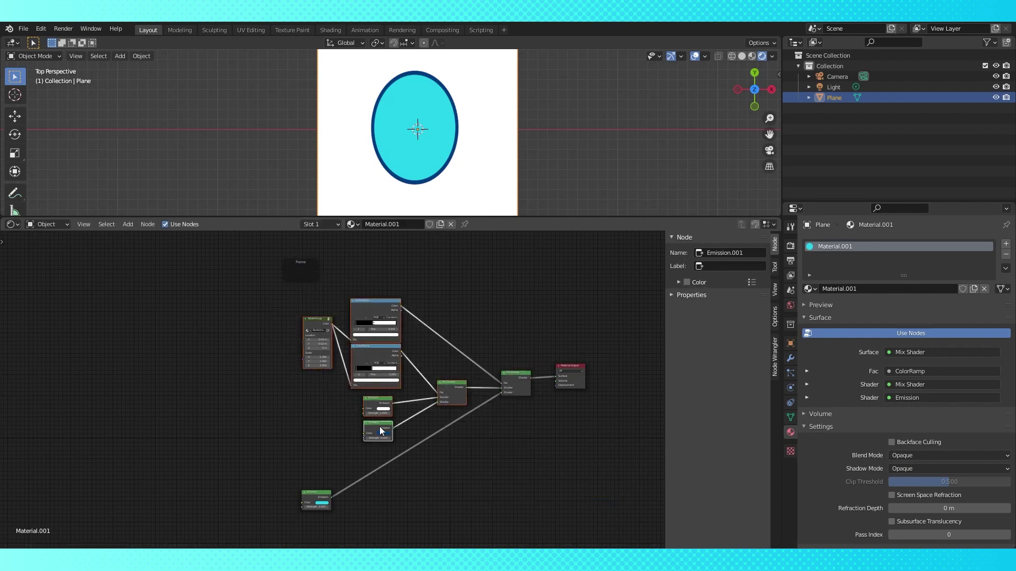
{"action": "left_click_drag", "start_coordinate": [367, 314], "coordinate": [366, 268]}
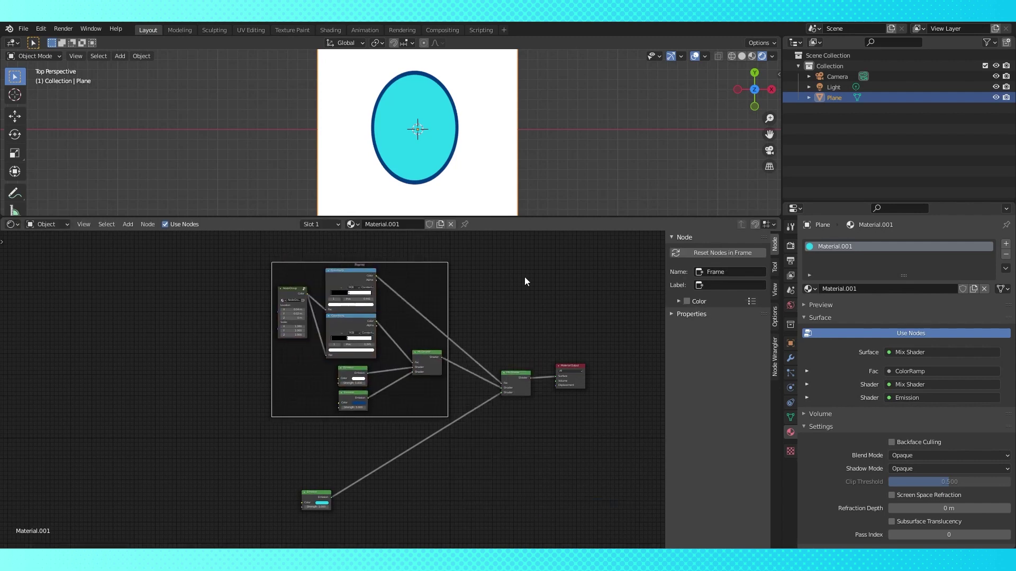
Step: Label the frame "Iris shape"
{"action": "left_click", "coordinate": [735, 285]}
{"action": "type", "text": "Iris shape"}
{"action": "key", "text": "Return"}
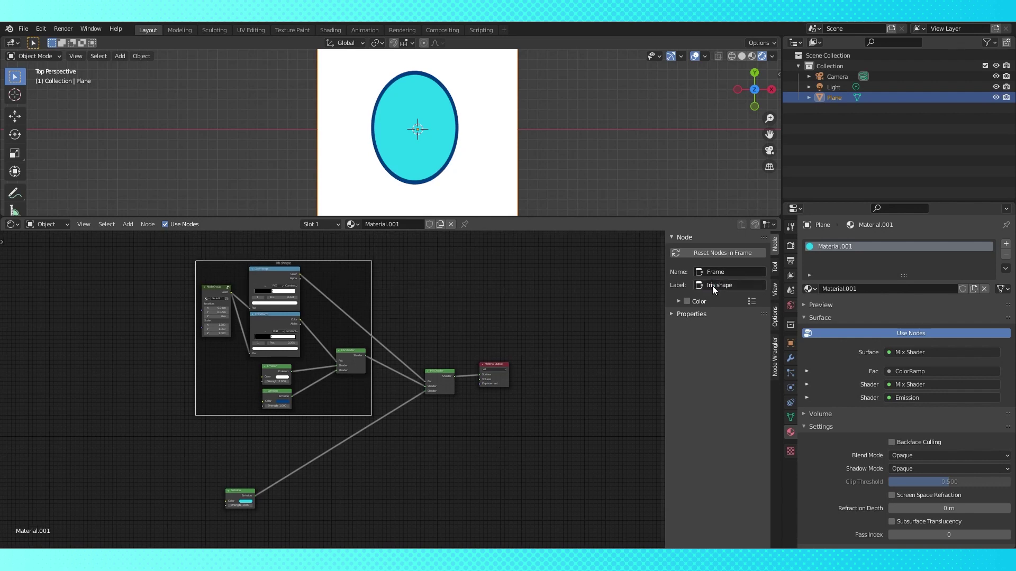
Step: Space the final Mix Shader and the Material Output apart and insert a duplicate of the Mix Shader between them
{"action": "middle_click_drag", "start_coordinate": [568, 412], "coordinate": [528, 412]}
{"action": "left_click_drag", "start_coordinate": [398, 373], "coordinate": [365, 342]}
{"action": "middle_click_drag", "start_coordinate": [444, 364], "coordinate": [419, 405]}
{"action": "left_click_drag", "start_coordinate": [431, 405], "coordinate": [551, 383]}
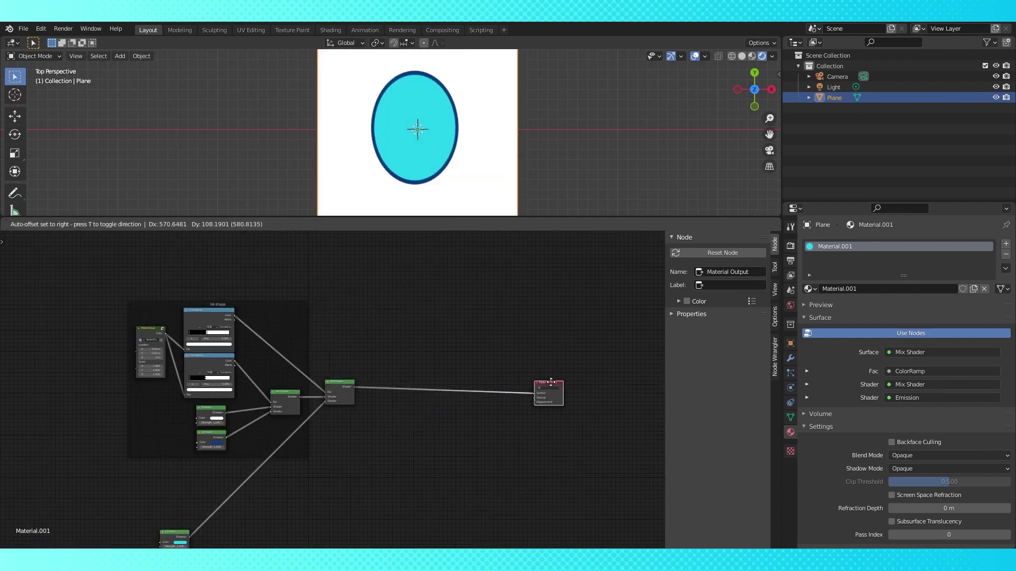
{"action": "middle_click_drag", "start_coordinate": [339, 387], "coordinate": [378, 376]}
{"action": "scroll", "coordinate": [378, 376], "scroll_direction": "up", "scroll_amount": 2}
{"action": "left_click", "coordinate": [376, 374]}
{"action": "key", "text": "shift+d"}
{"action": "left_click", "coordinate": [510, 371]}
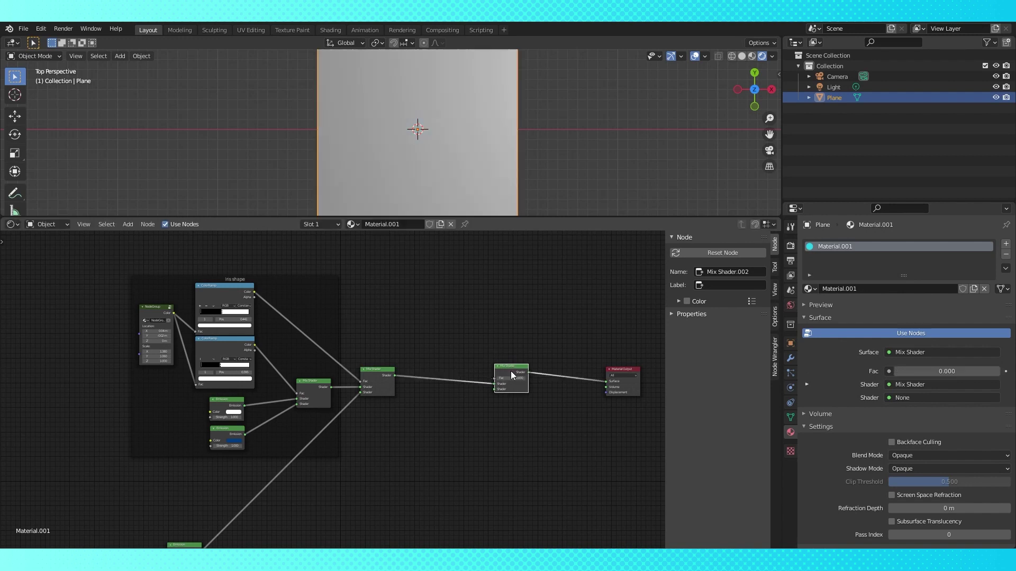
Step: Duplicate the NodeGroup outside the Iris shape frame, above the main chain, and add a ColorRamp beside the copy
{"action": "left_click", "coordinate": [152, 308]}
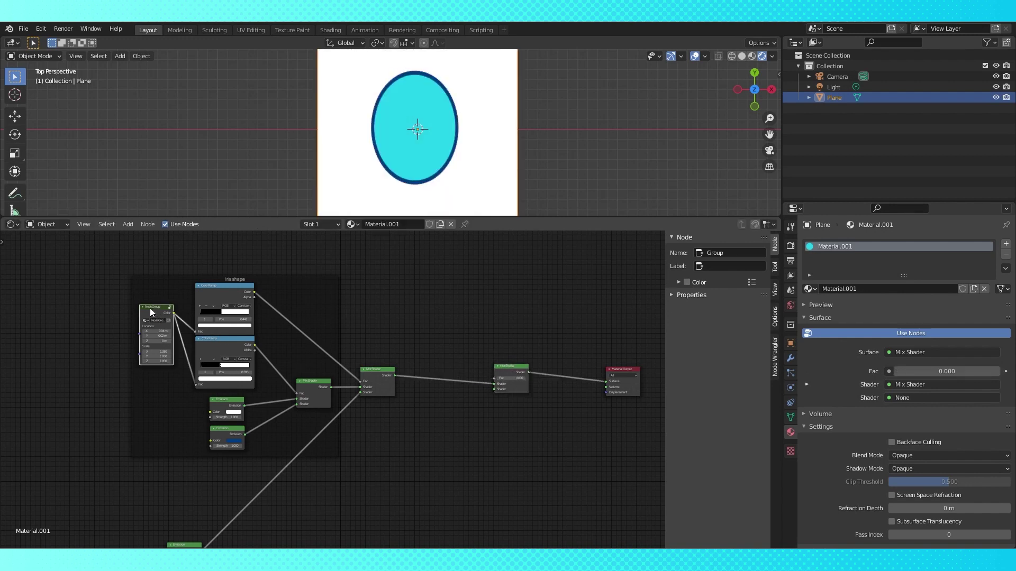
{"action": "key", "text": "shift+d"}
{"action": "left_click", "coordinate": [415, 274]}
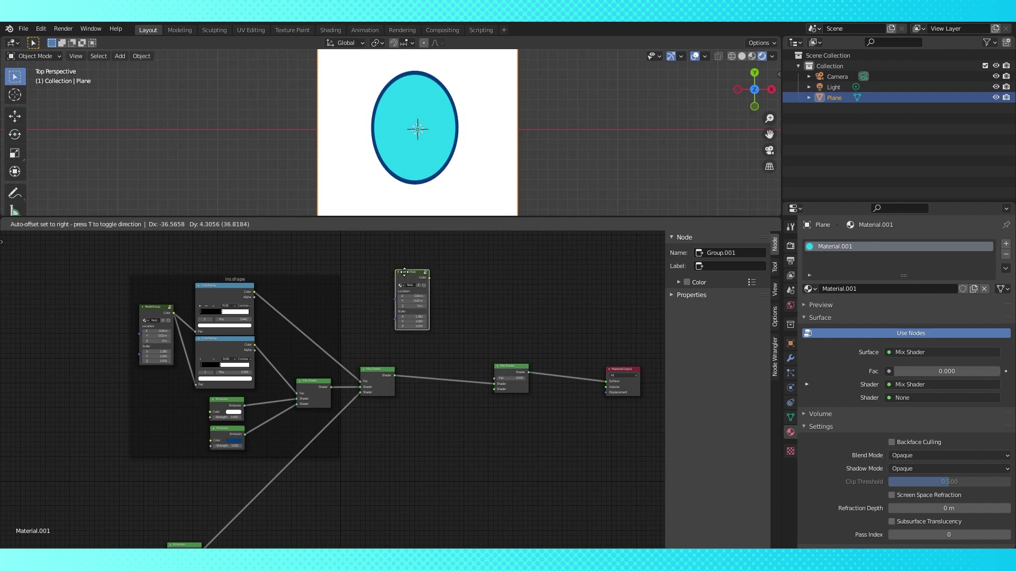
{"action": "scroll", "coordinate": [388, 397], "scroll_direction": "up", "scroll_amount": 3}
{"action": "key", "text": "shift+a"}
{"action": "mouse_move", "coordinate": [483, 337]}
{"action": "mouse_move", "coordinate": [484, 307]}
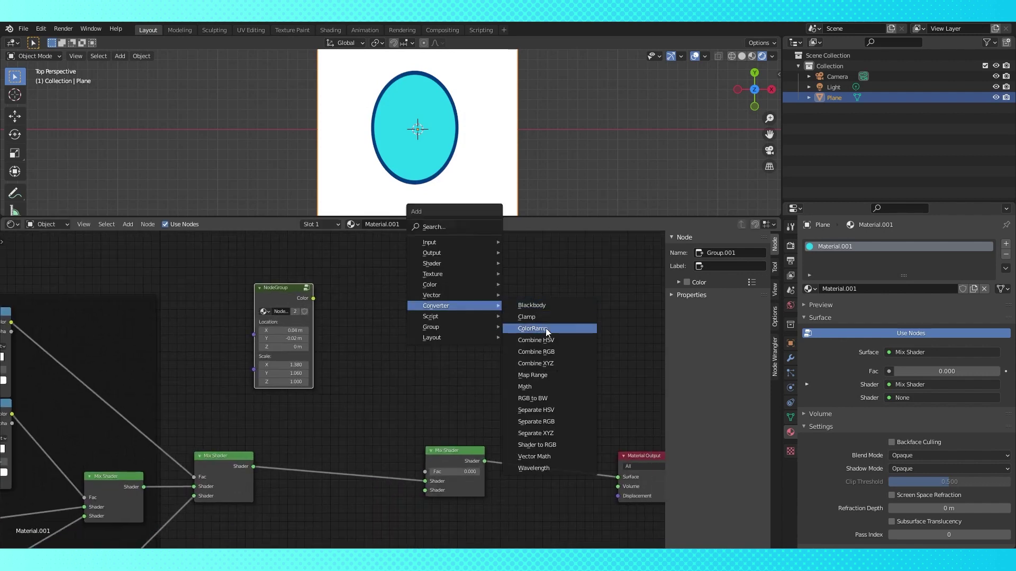
{"action": "left_click", "coordinate": [544, 329]}
{"action": "left_click", "coordinate": [344, 292]}
{"action": "left_click_drag", "start_coordinate": [452, 453], "coordinate": [487, 432]}
Step: Add an Emission node, make its color black and connect it to the newest Mix Shader's second Shader input
{"action": "middle_click_drag", "start_coordinate": [412, 516], "coordinate": [403, 452]}
{"action": "scroll", "coordinate": [403, 452], "scroll_direction": "down", "scroll_amount": 4}
{"action": "key", "text": "shift+a"}
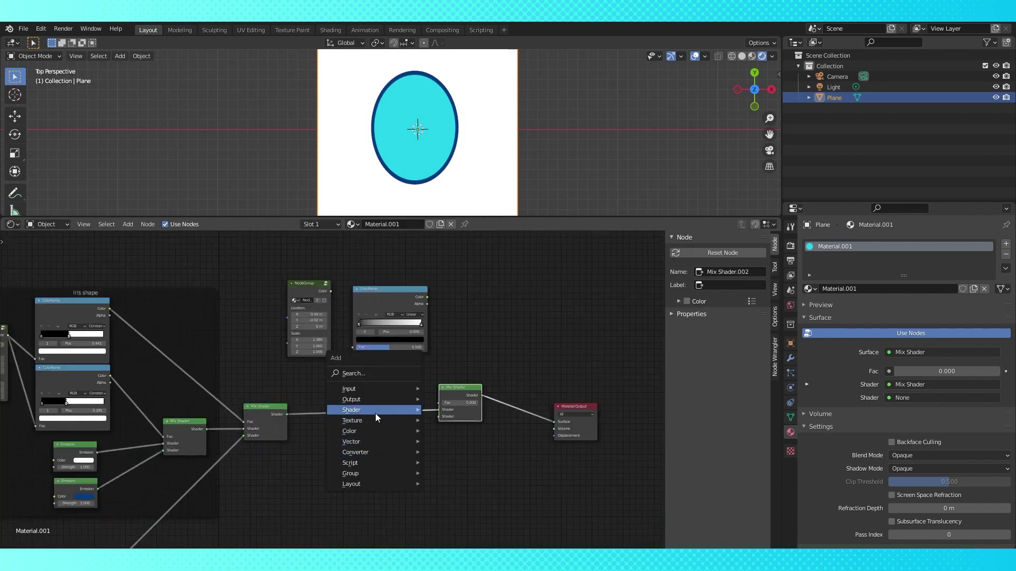
{"action": "mouse_move", "coordinate": [376, 414]}
{"action": "left_click", "coordinate": [450, 340]}
{"action": "left_click", "coordinate": [390, 448]}
{"action": "left_click", "coordinate": [392, 447]}
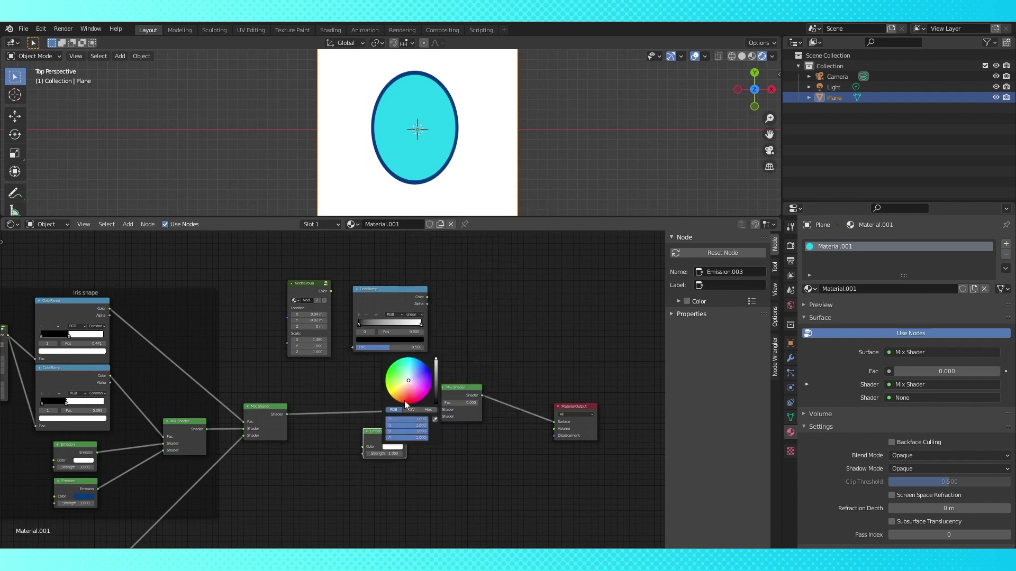
{"action": "left_click_drag", "start_coordinate": [436, 375], "coordinate": [400, 424]}
{"action": "middle_click_drag", "start_coordinate": [438, 454], "coordinate": [456, 490]}
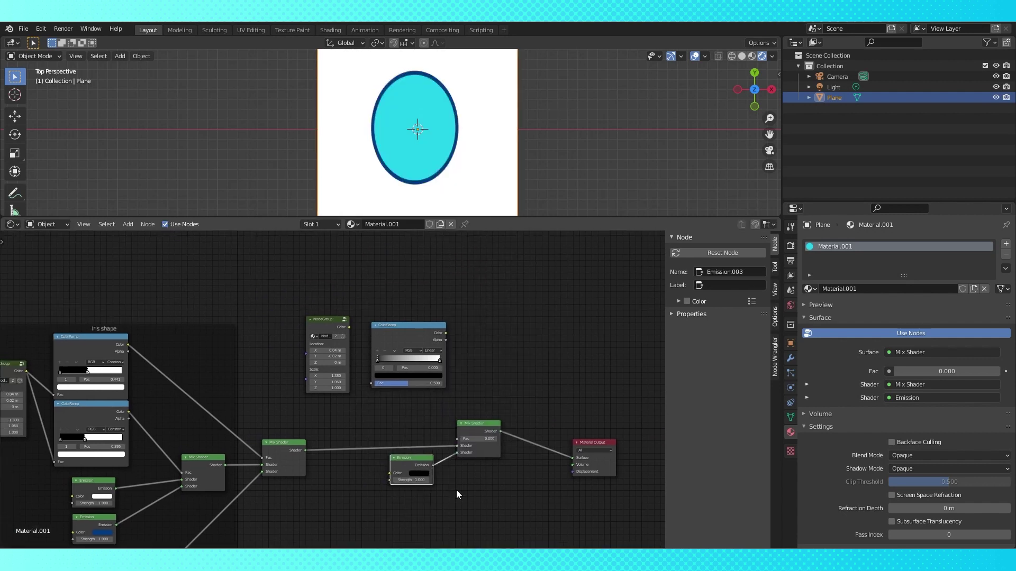
Step: Link the duplicated NodeGroup through the new ColorRamp to the newest Mix Shader's Fac
{"action": "left_click_drag", "start_coordinate": [321, 320], "coordinate": [289, 321]}
{"action": "left_click_drag", "start_coordinate": [316, 329], "coordinate": [371, 383]}
{"action": "left_click_drag", "start_coordinate": [446, 333], "coordinate": [459, 439]}
Step: Set the new ColorRamp to Constant with its white stop at 0.582, and its NodeGroup's scale to X 1.490, Y 1.030
{"action": "scroll", "coordinate": [320, 388], "scroll_direction": "up", "scroll_amount": 2}
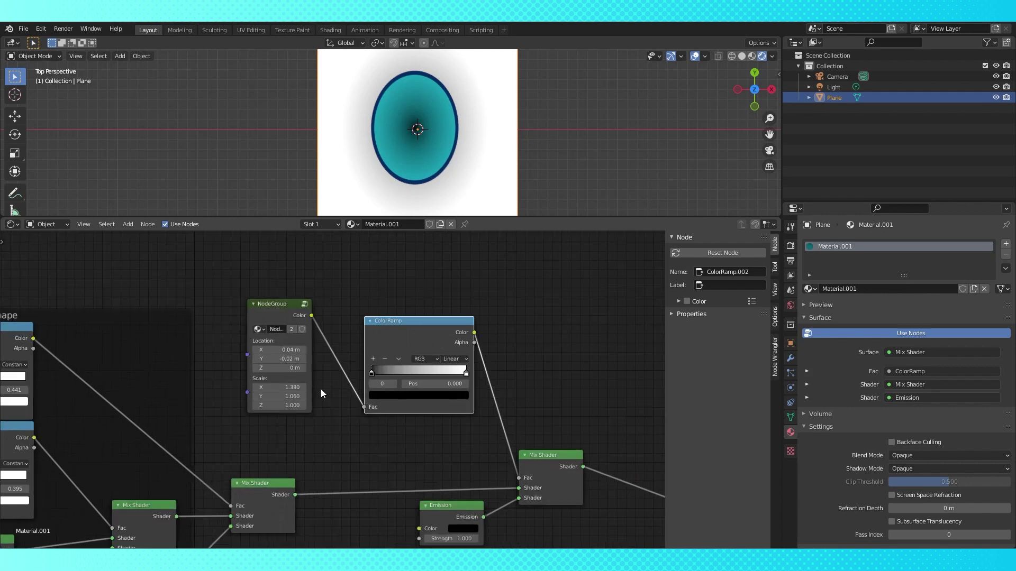
{"action": "left_click", "coordinate": [454, 409]}
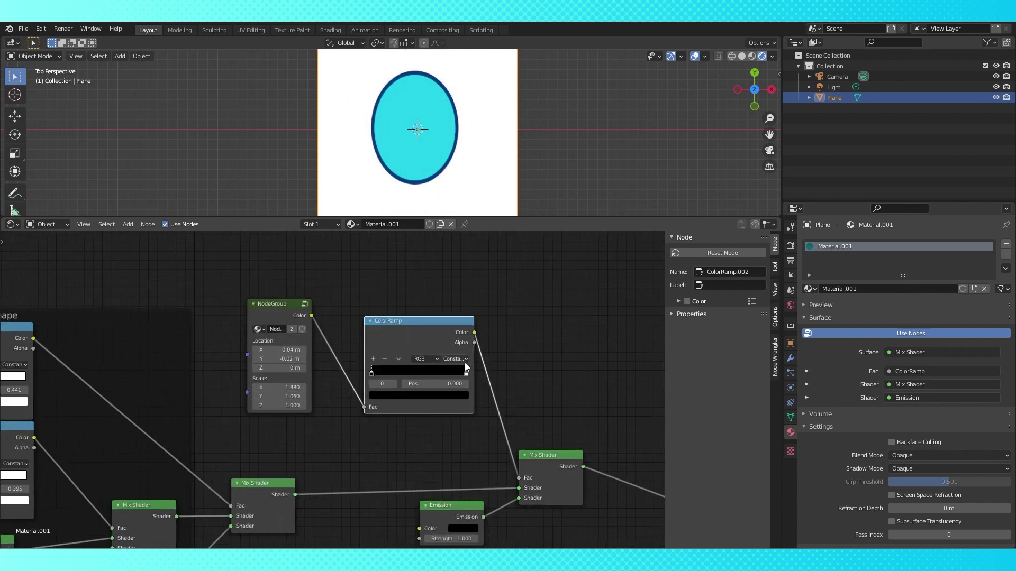
{"action": "left_click_drag", "start_coordinate": [465, 372], "coordinate": [426, 372]}
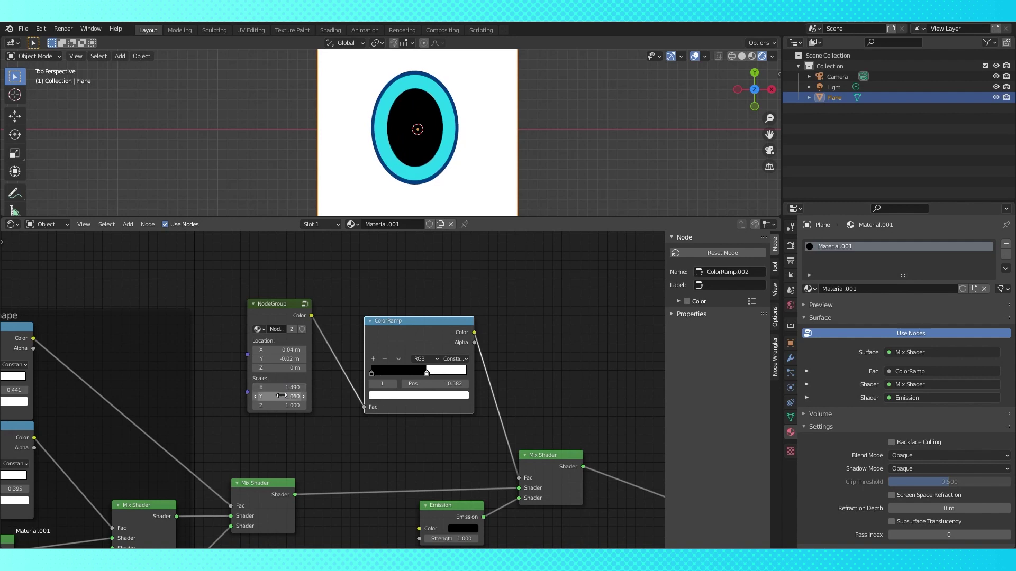
{"action": "scroll", "coordinate": [434, 439], "scroll_direction": "down", "scroll_amount": 3}
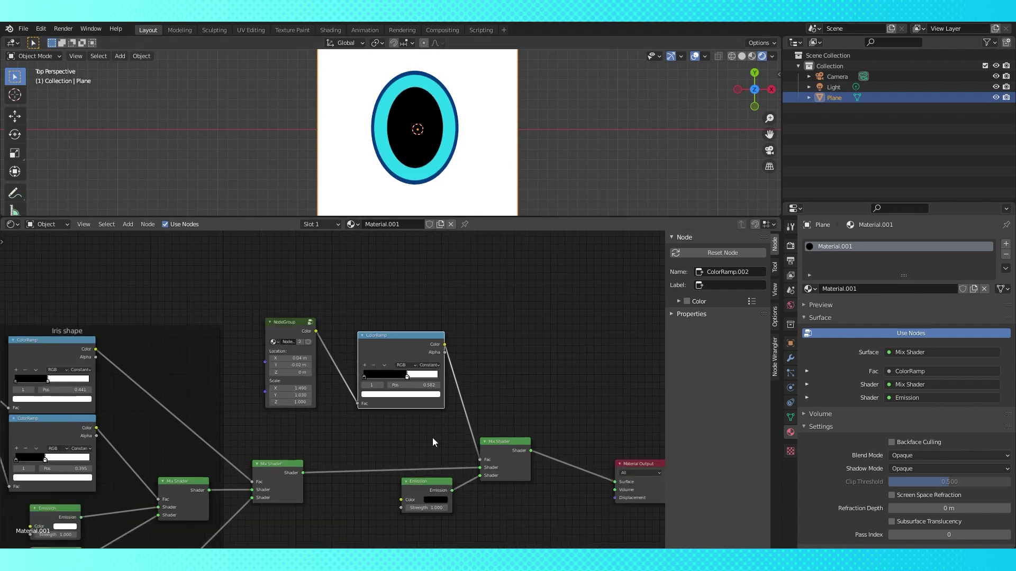
Step: Reposition the cyan Emission and the Material Output, and insert another duplicate Mix Shader just before the Material Output
{"action": "middle_click_drag", "start_coordinate": [302, 515], "coordinate": [448, 422]}
{"action": "left_click_drag", "start_coordinate": [264, 505], "coordinate": [329, 458]}
{"action": "scroll", "coordinate": [498, 426], "scroll_direction": "up", "scroll_amount": 1}
{"action": "middle_click_drag", "start_coordinate": [497, 426], "coordinate": [231, 512]}
{"action": "left_click_drag", "start_coordinate": [468, 419], "coordinate": [599, 393]}
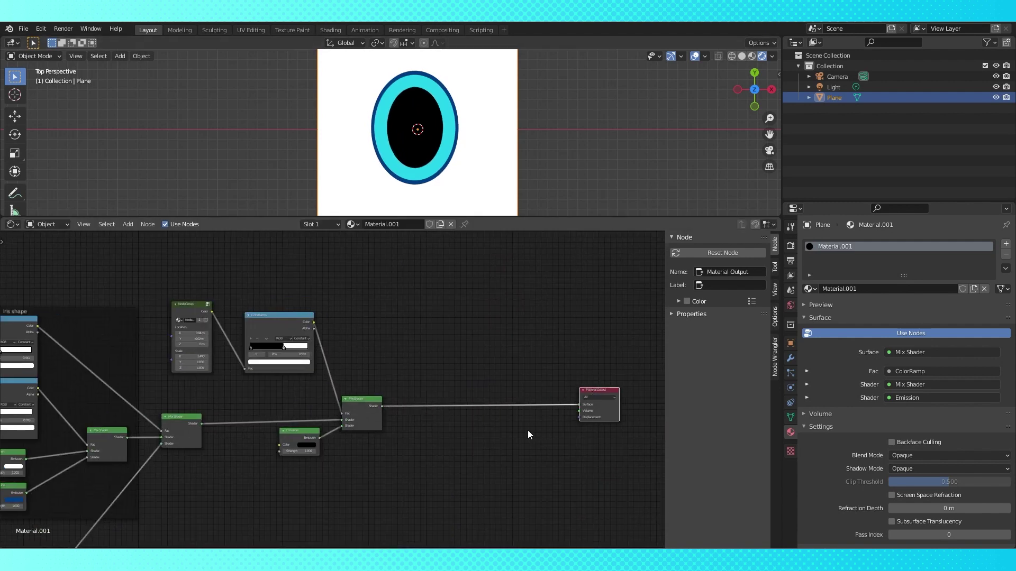
{"action": "middle_click_drag", "start_coordinate": [521, 434], "coordinate": [533, 402]}
{"action": "left_click", "coordinate": [377, 367]}
{"action": "key", "text": "shift+d"}
{"action": "left_click", "coordinate": [477, 364]}
Step: Duplicate the black Emission twice and stack the two copies below the main node chain
{"action": "middle_click_drag", "start_coordinate": [340, 415], "coordinate": [361, 387]}
{"action": "left_click", "coordinate": [341, 373]}
{"action": "key", "text": "shift+d"}
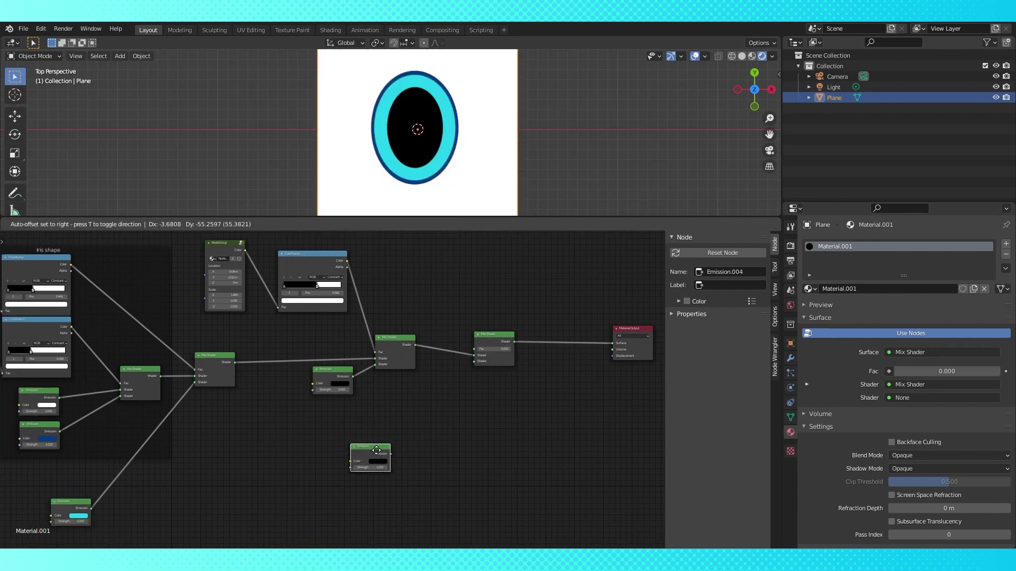
{"action": "left_click", "coordinate": [373, 462]}
{"action": "key", "text": "shift+d"}
{"action": "left_click", "coordinate": [373, 429]}
Step: Duplicate the last Mix Shader, feed both stacked Emissions into the copy, and connect it to the last Mix Shader's second Shader input
{"action": "left_click", "coordinate": [490, 341]}
{"action": "key", "text": "shift+d"}
{"action": "left_click", "coordinate": [423, 437]}
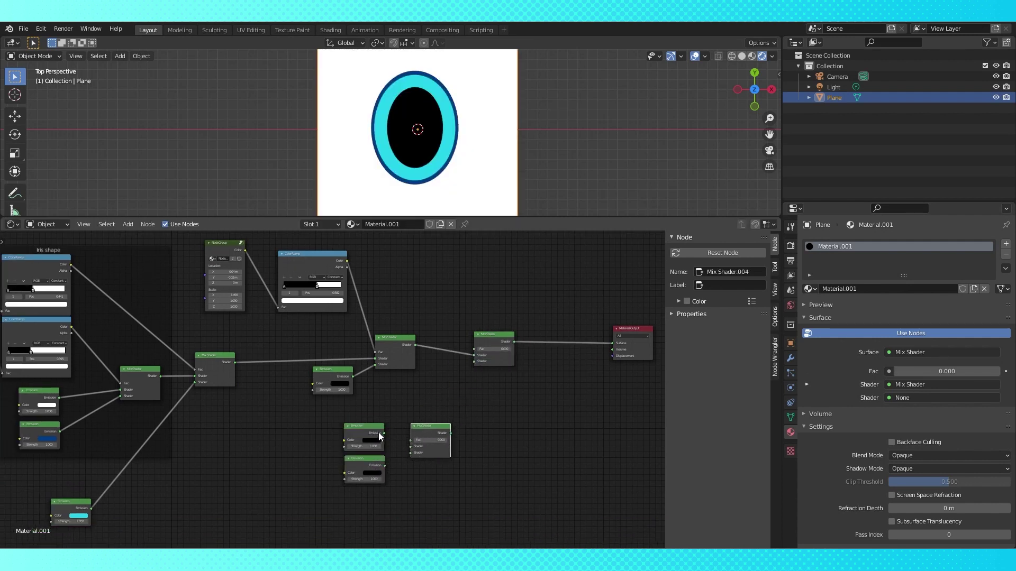
{"action": "left_click_drag", "start_coordinate": [385, 466], "coordinate": [474, 361]}
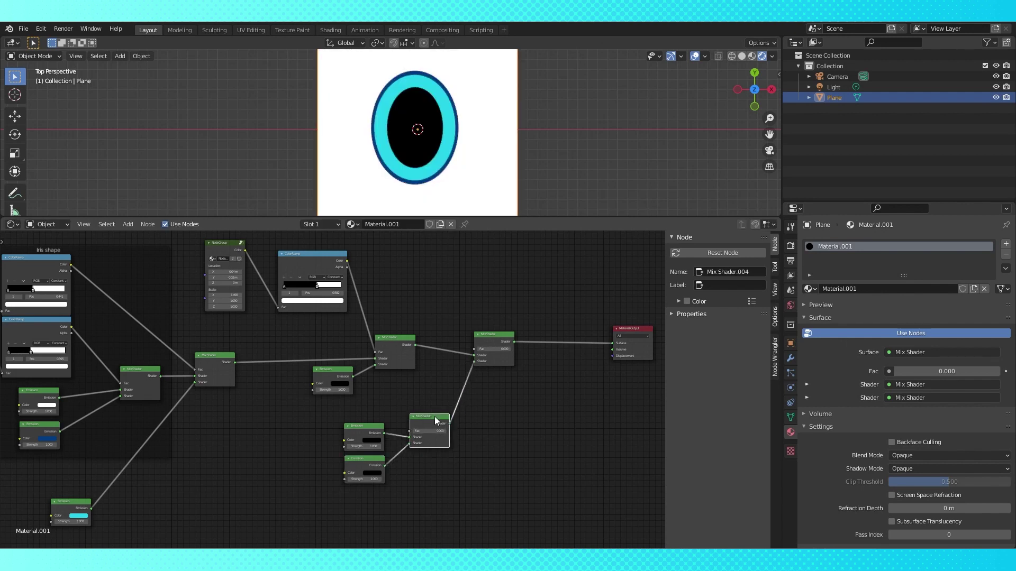
Step: Set the upper stacked Emission's color to hex 001259
{"action": "scroll", "coordinate": [455, 421], "scroll_direction": "up", "scroll_amount": 3}
{"action": "left_click", "coordinate": [361, 412]}
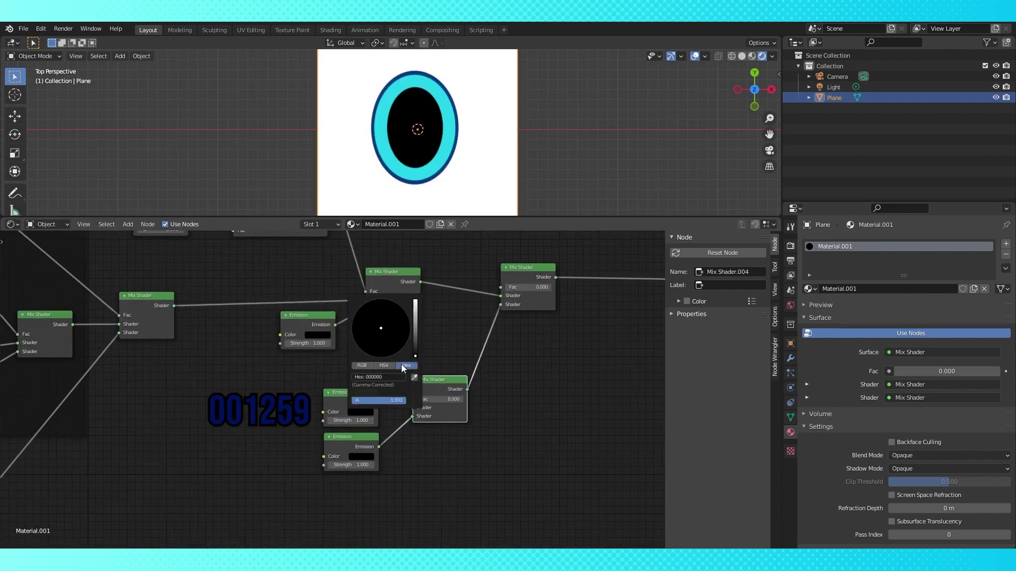
{"action": "type", "text": "001259"}
{"action": "key", "text": "Return"}
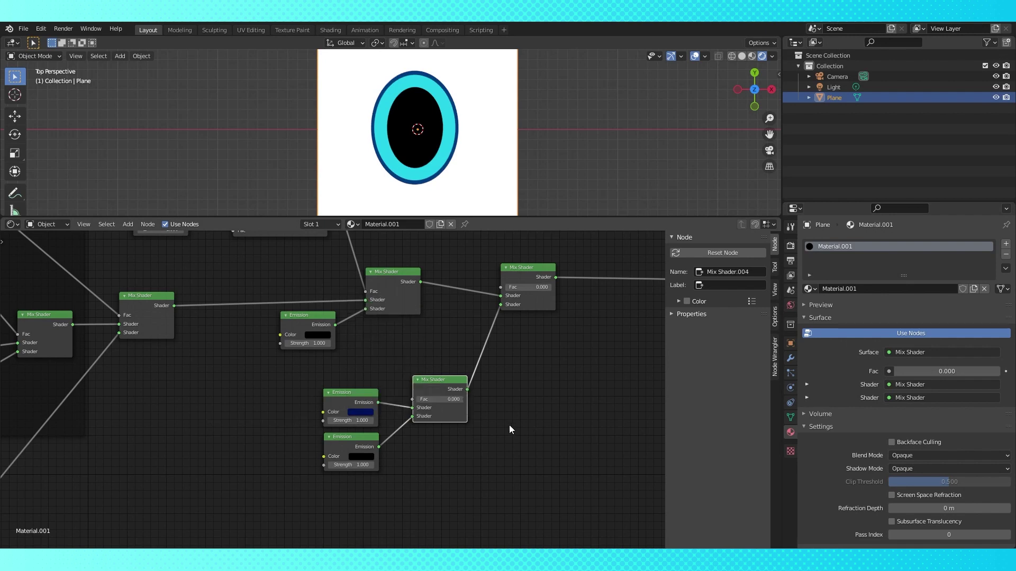
Step: Duplicate the black shape's NodeGroup and ColorRamp pair and connect the copied ColorRamp's Color to the last Mix Shader's Fac
{"action": "middle_click_drag", "start_coordinate": [514, 257], "coordinate": [474, 376]}
{"action": "left_click_drag", "start_coordinate": [102, 245], "coordinate": [255, 324]}
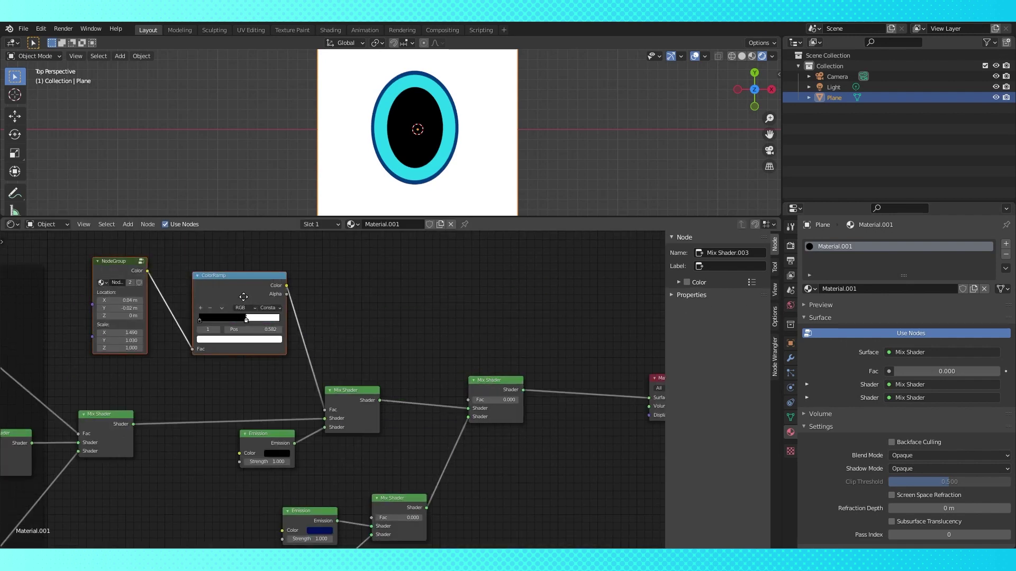
{"action": "key", "text": "shift+d"}
{"action": "left_click", "coordinate": [477, 281]}
{"action": "left_click_drag", "start_coordinate": [481, 272], "coordinate": [447, 265]}
{"action": "left_click_drag", "start_coordinate": [500, 382], "coordinate": [566, 381]}
{"action": "middle_click_drag", "start_coordinate": [540, 349], "coordinate": [496, 345]}
{"action": "left_click_drag", "start_coordinate": [444, 258], "coordinate": [463, 281]}
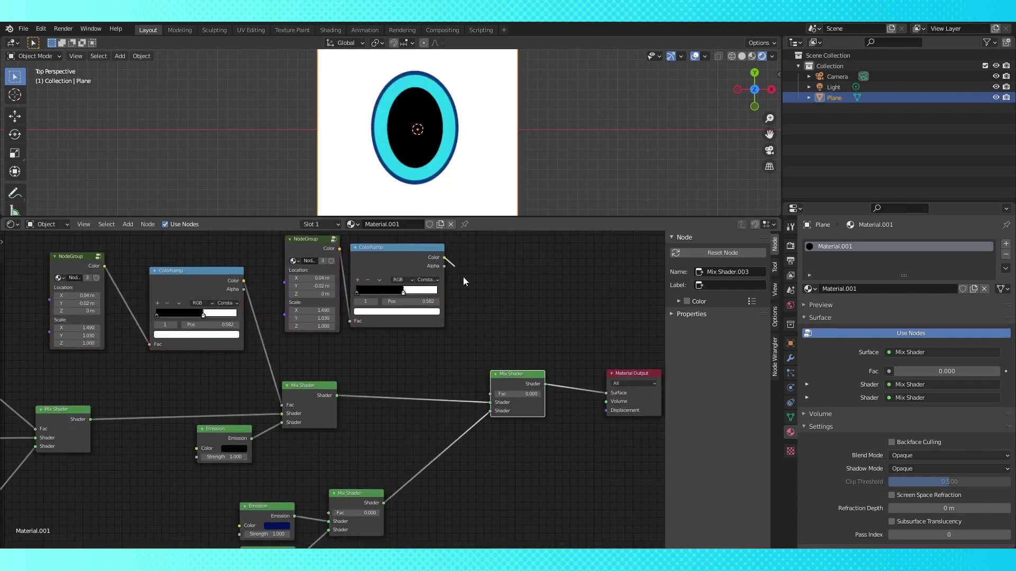
{"action": "left_click_drag", "start_coordinate": [496, 393], "coordinate": [494, 393]}
Step: Set the copied ColorRamp's white stop to 0.855, and its NodeGroup's location to X 0.02 m, Y 0.17 m and scale to 1.000
{"action": "middle_click_drag", "start_coordinate": [484, 314], "coordinate": [485, 363]}
{"action": "scroll", "coordinate": [484, 364], "scroll_direction": "up", "scroll_amount": 4}
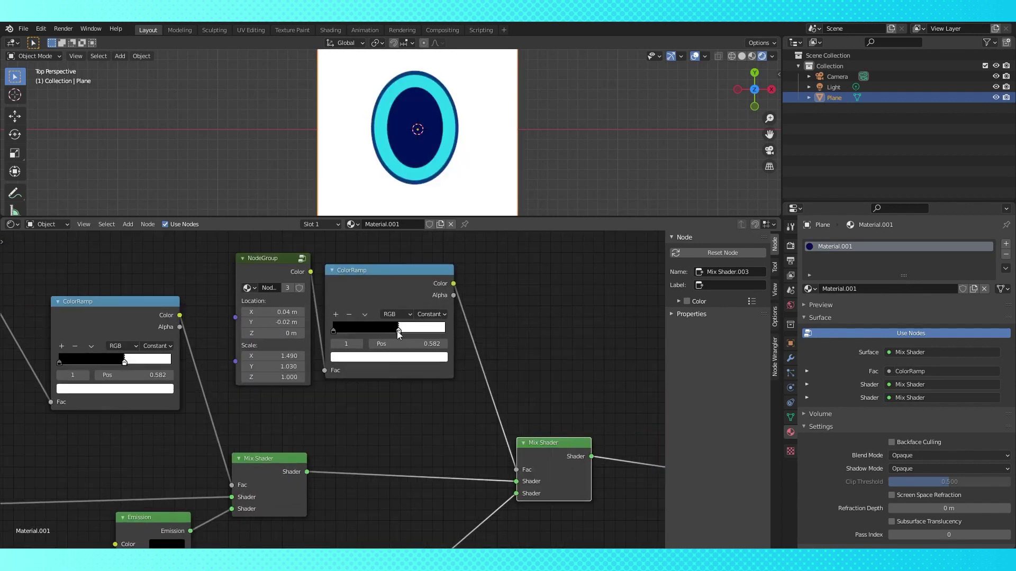
{"action": "left_click_drag", "start_coordinate": [399, 333], "coordinate": [425, 338]}
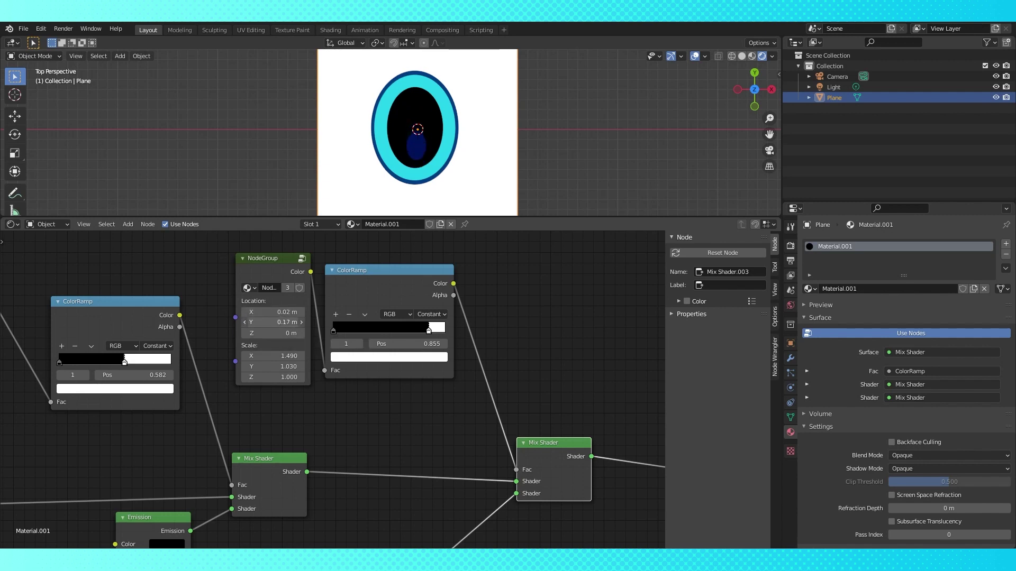
{"action": "left_click", "coordinate": [283, 357]}
{"action": "scroll", "coordinate": [449, 422], "scroll_direction": "down", "scroll_amount": 5}
{"action": "middle_click_drag", "start_coordinate": [444, 423], "coordinate": [469, 303]}
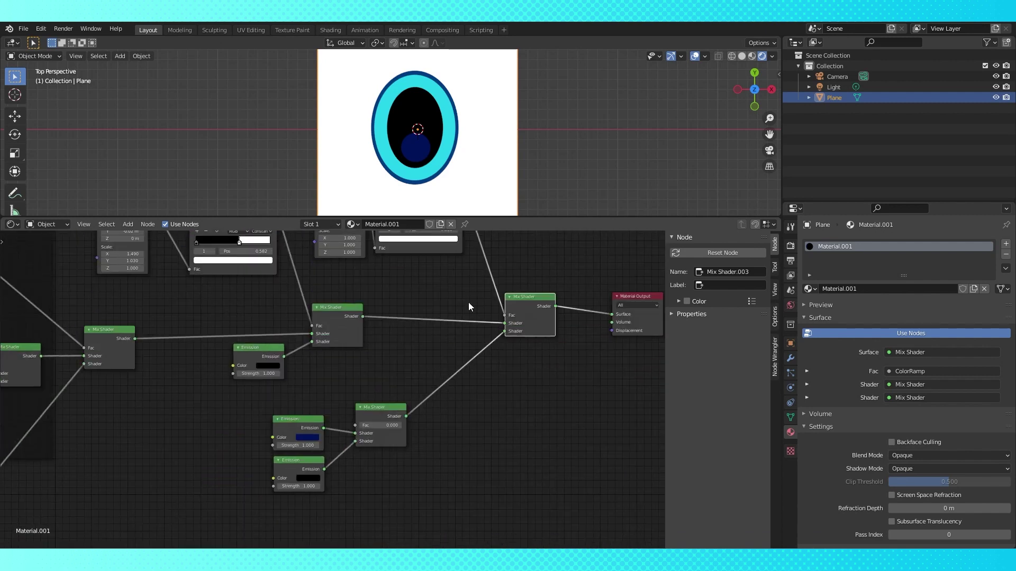
Step: Move the dark blue and black Emissions with their Mix Shader farther down and away from the main chain
{"action": "left_click_drag", "start_coordinate": [401, 426], "coordinate": [361, 426]}
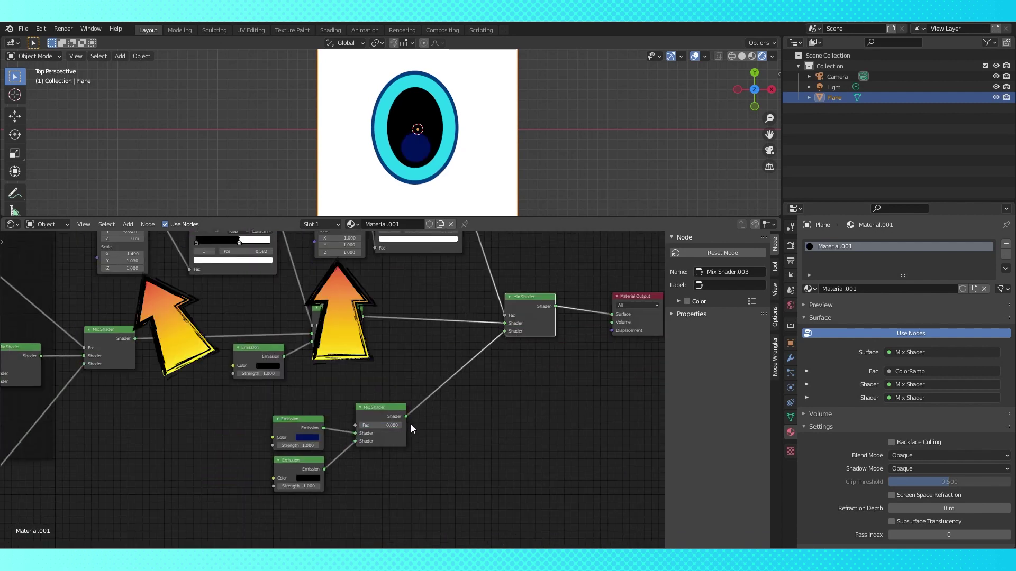
{"action": "scroll", "coordinate": [411, 427], "scroll_direction": "down", "scroll_amount": 2}
{"action": "middle_click_drag", "start_coordinate": [410, 427], "coordinate": [479, 434]}
{"action": "left_click_drag", "start_coordinate": [368, 396], "coordinate": [461, 487]}
{"action": "key", "text": "g"}
{"action": "left_click", "coordinate": [484, 387]}
{"action": "scroll", "coordinate": [432, 391], "scroll_direction": "down", "scroll_amount": 1}
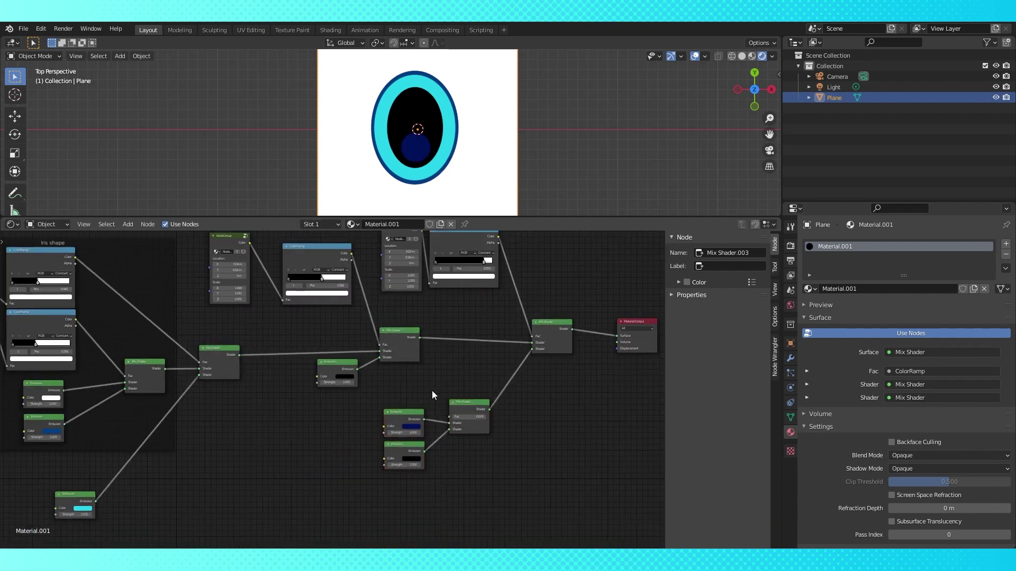
{"action": "middle_click_drag", "start_coordinate": [432, 390], "coordinate": [468, 387]}
{"action": "key", "text": "g"}
{"action": "left_click", "coordinate": [487, 436]}
Step: Add Texture Coordinate, Mapping and Gradient Texture nodes in a row beside the two stacked Emissions
{"action": "key", "text": "shift+a"}
{"action": "mouse_move", "coordinate": [423, 400]}
{"action": "left_click", "coordinate": [471, 340]}
{"action": "left_click", "coordinate": [237, 425]}
{"action": "key", "text": "shift+a"}
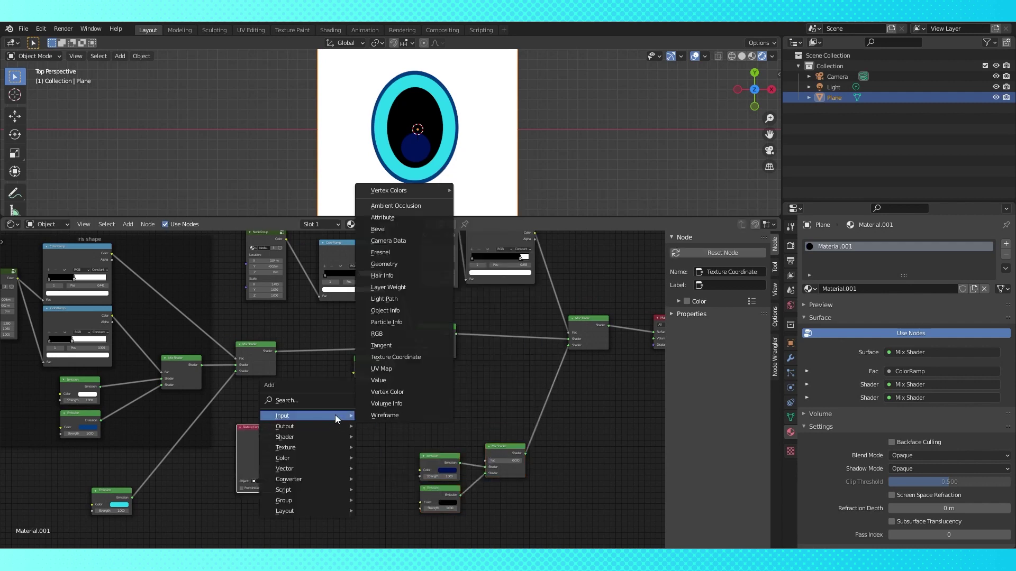
{"action": "mouse_move", "coordinate": [336, 468]}
{"action": "left_click", "coordinate": [383, 401]}
{"action": "left_click", "coordinate": [289, 417]}
{"action": "key", "text": "shift+a"}
{"action": "mouse_move", "coordinate": [369, 401]}
{"action": "left_click", "coordinate": [426, 284]}
{"action": "left_click", "coordinate": [342, 415]}
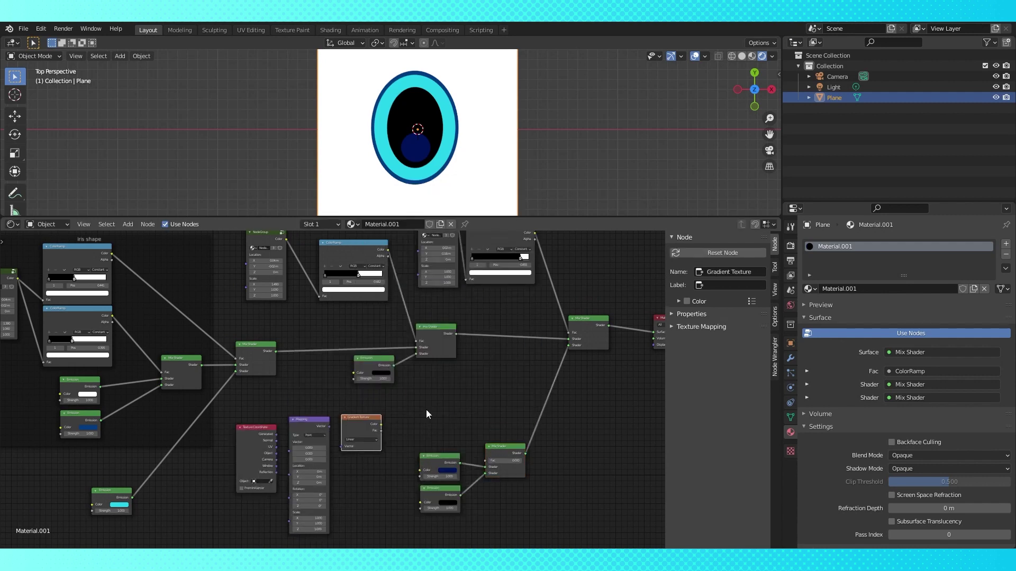
Step: Add a ColorRamp and wire Texture Coordinate's Object output through Mapping, Gradient Texture and the ColorRamp into the separate Mix Shader's Fac
{"action": "key", "text": "shift+a"}
{"action": "mouse_move", "coordinate": [425, 438]}
{"action": "left_click", "coordinate": [498, 300]}
{"action": "left_click", "coordinate": [401, 389]}
{"action": "scroll", "coordinate": [394, 463], "scroll_direction": "up", "scroll_amount": 5}
{"action": "middle_click_drag", "start_coordinate": [395, 473], "coordinate": [410, 459]}
{"action": "left_click_drag", "start_coordinate": [255, 447], "coordinate": [273, 439]}
{"action": "left_click_drag", "start_coordinate": [332, 407], "coordinate": [351, 442]}
{"action": "middle_click_drag", "start_coordinate": [502, 433], "coordinate": [451, 422]}
{"action": "left_click_drag", "start_coordinate": [539, 426], "coordinate": [567, 392]}
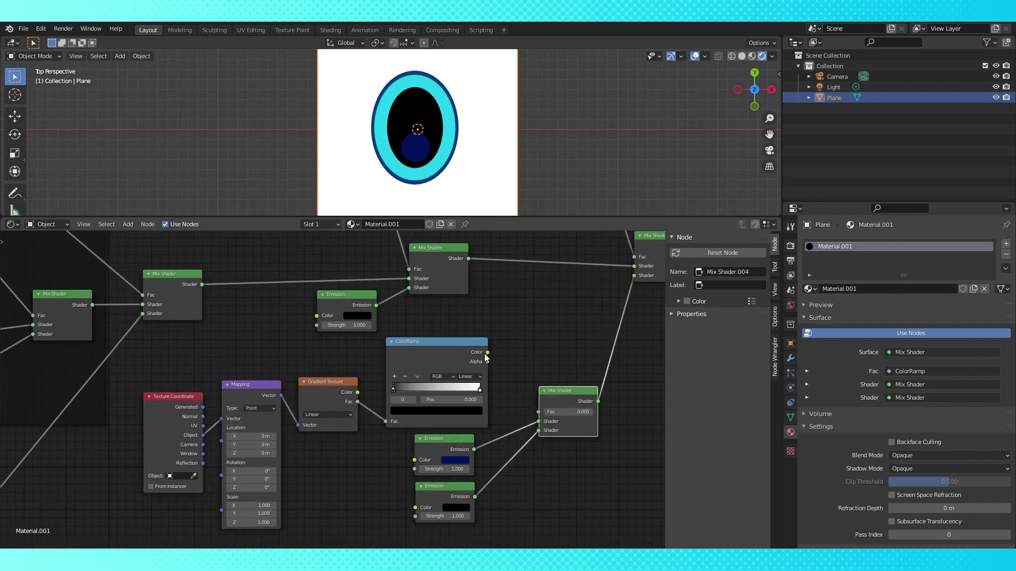
{"action": "left_click_drag", "start_coordinate": [487, 352], "coordinate": [538, 412]}
Step: Swap the new ColorRamp's white and black stops with black at 0.423, and set the Mapping node's Z rotation to 90°
{"action": "left_click_drag", "start_coordinate": [480, 390], "coordinate": [413, 390]}
{"action": "left_click_drag", "start_coordinate": [394, 390], "coordinate": [531, 400]}
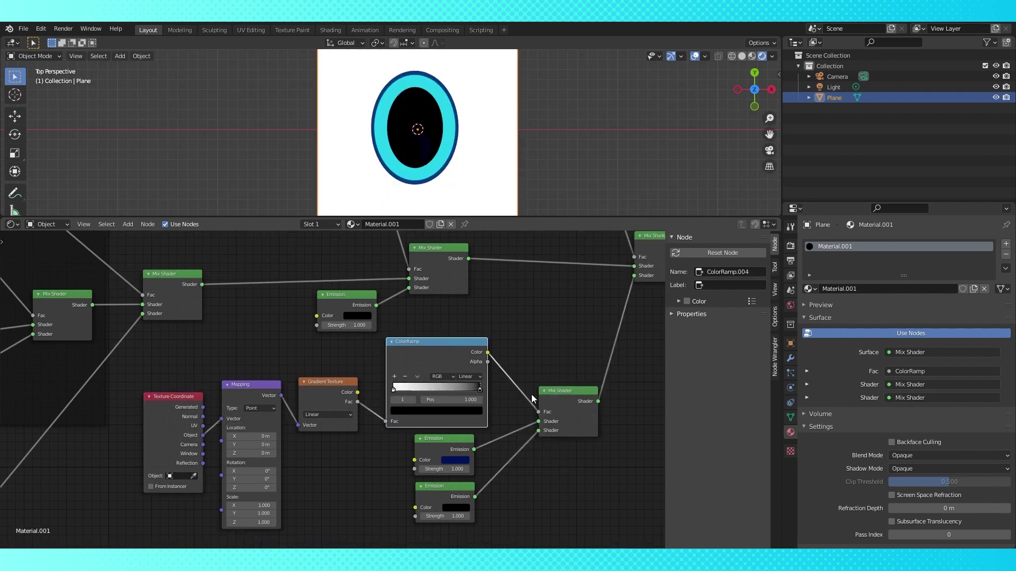
{"action": "left_click", "coordinate": [253, 487]}
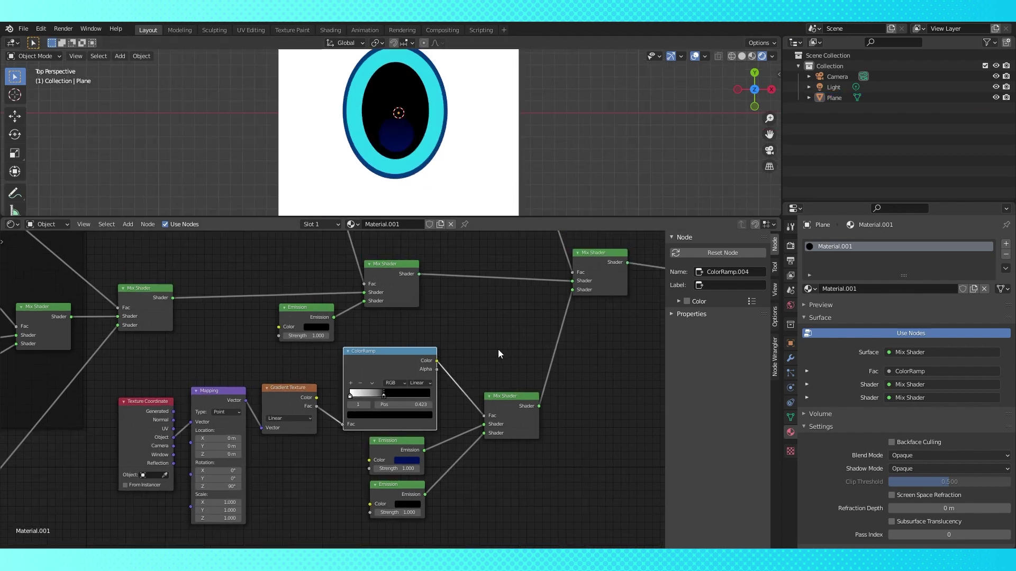
Step: Enclose the linear gradient chain, its two Emissions and their Mix Shader in a frame and move it farther down
{"action": "scroll", "coordinate": [357, 394], "scroll_direction": "down", "scroll_amount": 5}
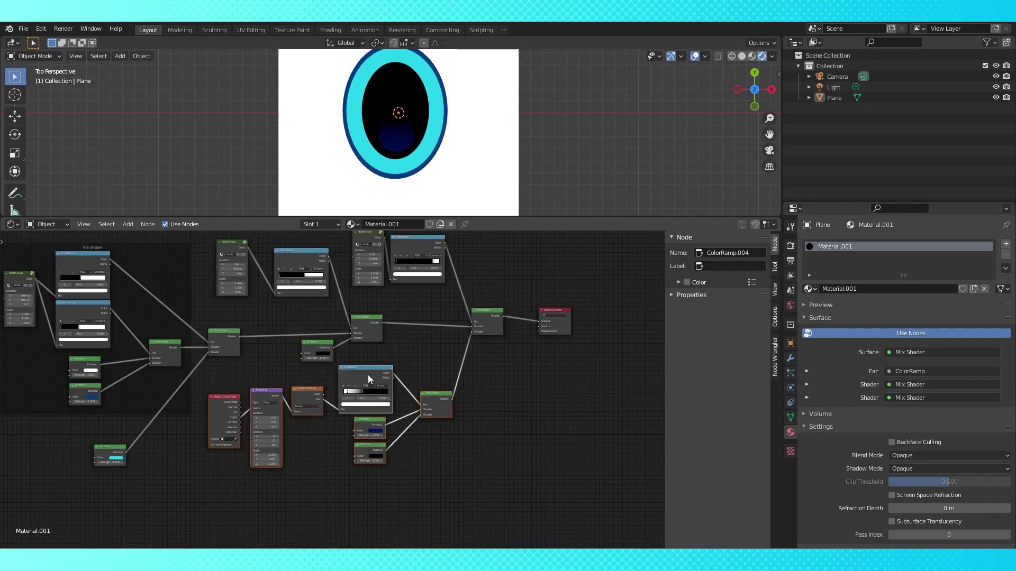
{"action": "key", "text": "shift+a"}
{"action": "mouse_move", "coordinate": [370, 389]}
{"action": "mouse_move", "coordinate": [370, 421]}
{"action": "left_click", "coordinate": [423, 421]}
{"action": "left_click", "coordinate": [360, 435]}
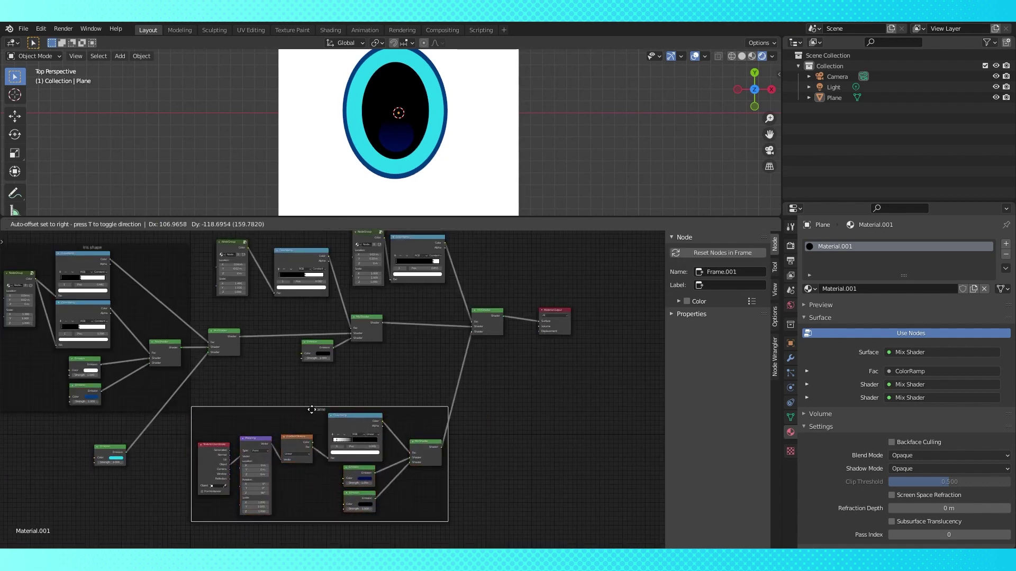
Step: Add a frame around the black pupil's NodeGroup and ColorRamp pair
{"action": "middle_click_drag", "start_coordinate": [390, 306], "coordinate": [433, 366]}
{"action": "key", "text": "shift+a"}
{"action": "mouse_move", "coordinate": [433, 366]}
{"action": "left_click", "coordinate": [474, 366]}
{"action": "left_click", "coordinate": [321, 272]}
{"action": "left_click_drag", "start_coordinate": [380, 370], "coordinate": [275, 315]}
{"action": "key", "text": "g"}
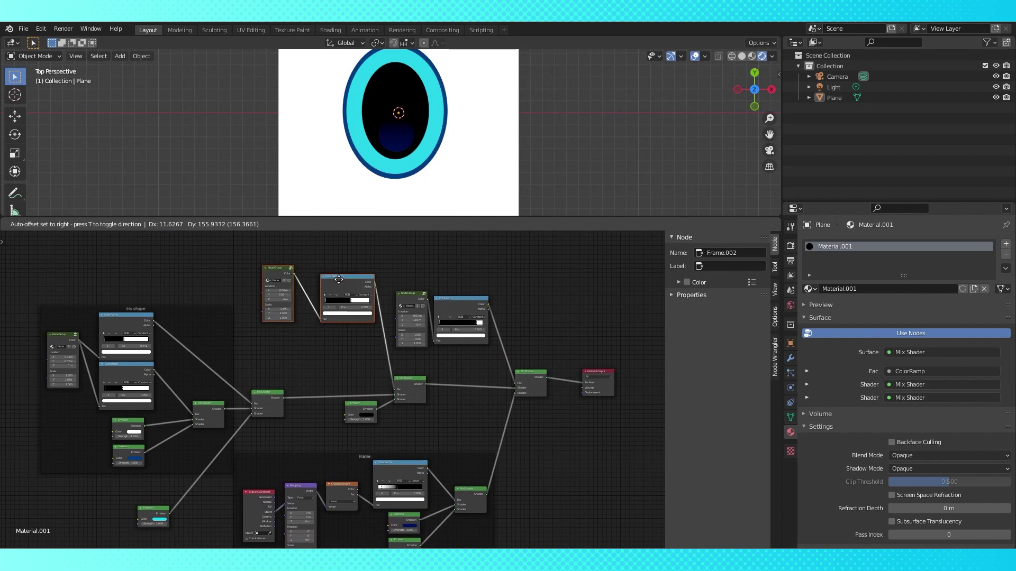
{"action": "middle_click_drag", "start_coordinate": [431, 267], "coordinate": [342, 296]}
Step: Duplicate the dark blue circle's NodeGroup and place the copy above the main chain near the Material Output
{"action": "left_click", "coordinate": [322, 322]}
{"action": "key", "text": "shift+d"}
{"action": "left_click", "coordinate": [472, 255]}
Step: Add a frame around the dark blue circle's original NodeGroup and ColorRamp
{"action": "key", "text": "shift+a"}
{"action": "left_click", "coordinate": [521, 351]}
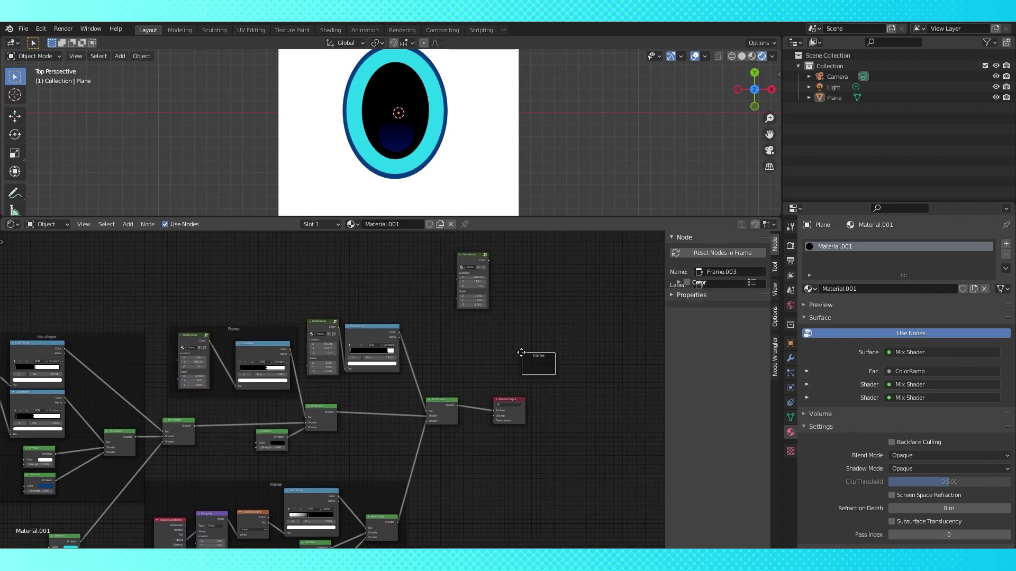
{"action": "left_click_drag", "start_coordinate": [521, 351], "coordinate": [354, 289]}
{"action": "left_click_drag", "start_coordinate": [320, 318], "coordinate": [325, 281]}
{"action": "mouse_move", "coordinate": [362, 327]}
{"action": "left_mouse_down"}
{"action": "mouse_move", "coordinate": [370, 290]}
{"action": "mouse_move", "coordinate": [368, 326]}
{"action": "left_mouse_up"}
{"action": "scroll", "coordinate": [368, 331], "scroll_direction": "down", "scroll_amount": 2}
{"action": "middle_click_drag", "start_coordinate": [517, 380], "coordinate": [498, 364]}
Step: Move the Material Output farther along and insert a duplicate of the last Mix Shader into the link before it
{"action": "scroll", "coordinate": [480, 423], "scroll_direction": "up", "scroll_amount": 3}
{"action": "middle_click_drag", "start_coordinate": [479, 423], "coordinate": [376, 460]}
{"action": "left_click_drag", "start_coordinate": [365, 406], "coordinate": [531, 401]}
{"action": "left_click", "coordinate": [285, 407]}
{"action": "key", "text": "shift+d"}
{"action": "left_click", "coordinate": [459, 406]}
Step: Add a ColorRamp beside the copied NodeGroup and connect the NodeGroup through it to the new Mix Shader's Fac
{"action": "left_click_drag", "start_coordinate": [324, 254], "coordinate": [338, 339]}
{"action": "scroll", "coordinate": [389, 363], "scroll_direction": "up", "scroll_amount": 3}
{"action": "middle_click_drag", "start_coordinate": [388, 362], "coordinate": [418, 329]}
{"action": "key", "text": "shift+a"}
{"action": "mouse_move", "coordinate": [428, 299]}
{"action": "left_click", "coordinate": [467, 321]}
{"action": "left_click", "coordinate": [391, 292]}
{"action": "left_click_drag", "start_coordinate": [376, 300], "coordinate": [391, 352]}
{"action": "scroll", "coordinate": [500, 364], "scroll_direction": "up", "scroll_amount": 2}
{"action": "middle_click_drag", "start_coordinate": [503, 364], "coordinate": [469, 357]}
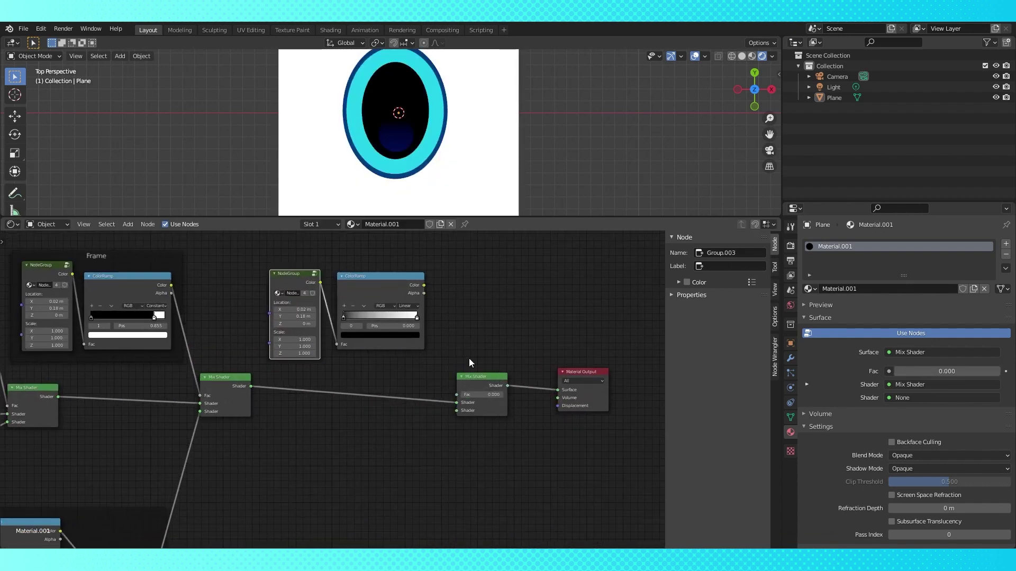
{"action": "left_click_drag", "start_coordinate": [472, 375], "coordinate": [481, 362]}
{"action": "left_click_drag", "start_coordinate": [424, 286], "coordinate": [466, 379]}
Step: Duplicate the dark blue Emission from the gradient frame and connect the copy to the new Mix Shader's second Shader input
{"action": "mouse_move", "coordinate": [300, 463]}
{"action": "middle_mouse_down"}
{"action": "mouse_move", "coordinate": [486, 369]}
{"action": "mouse_move", "coordinate": [561, 293]}
{"action": "middle_mouse_up"}
{"action": "scroll", "coordinate": [278, 454], "scroll_direction": "up", "scroll_amount": 1}
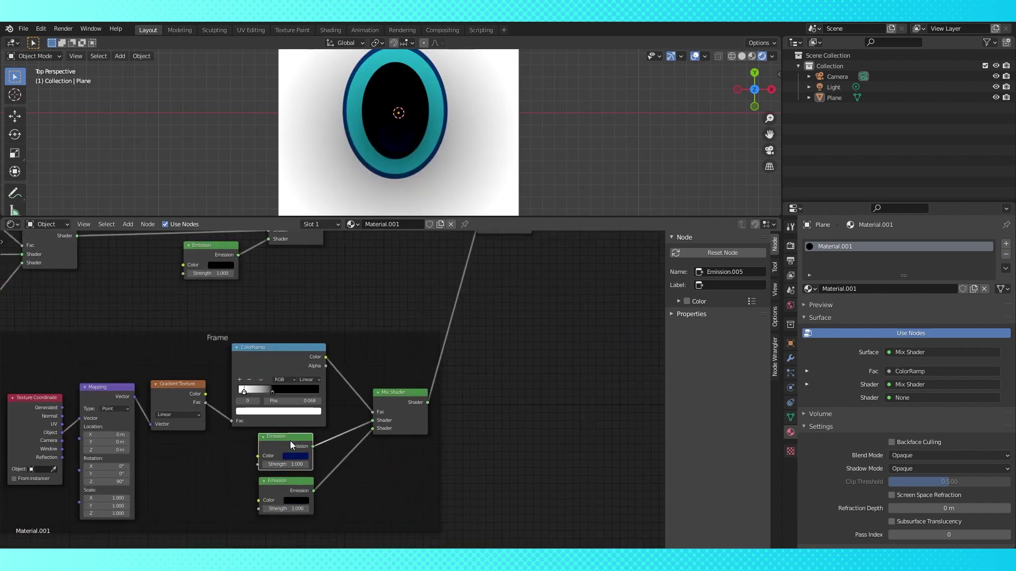
{"action": "scroll", "coordinate": [290, 440], "scroll_direction": "down", "scroll_amount": 2}
{"action": "key", "text": "shift+d"}
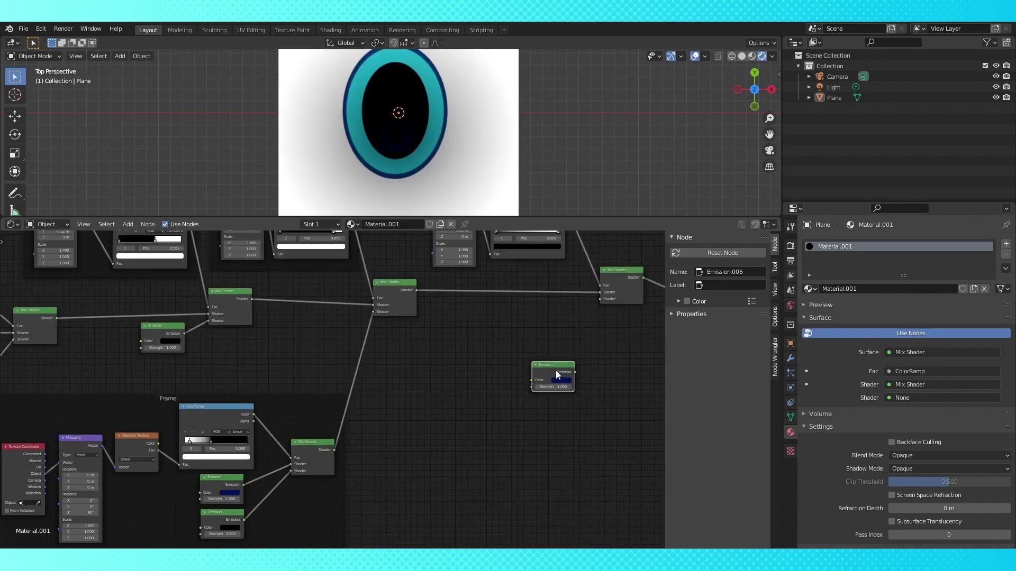
{"action": "middle_click_drag", "start_coordinate": [608, 365], "coordinate": [454, 440]}
{"action": "left_click_drag", "start_coordinate": [398, 442], "coordinate": [396, 387]}
{"action": "left_click_drag", "start_coordinate": [420, 391], "coordinate": [446, 373]}
Step: Set the new ColorRamp's black stop to 0.850 and its NodeGroup's Y location to -0.18 m
{"action": "middle_click_drag", "start_coordinate": [497, 450], "coordinate": [487, 476]}
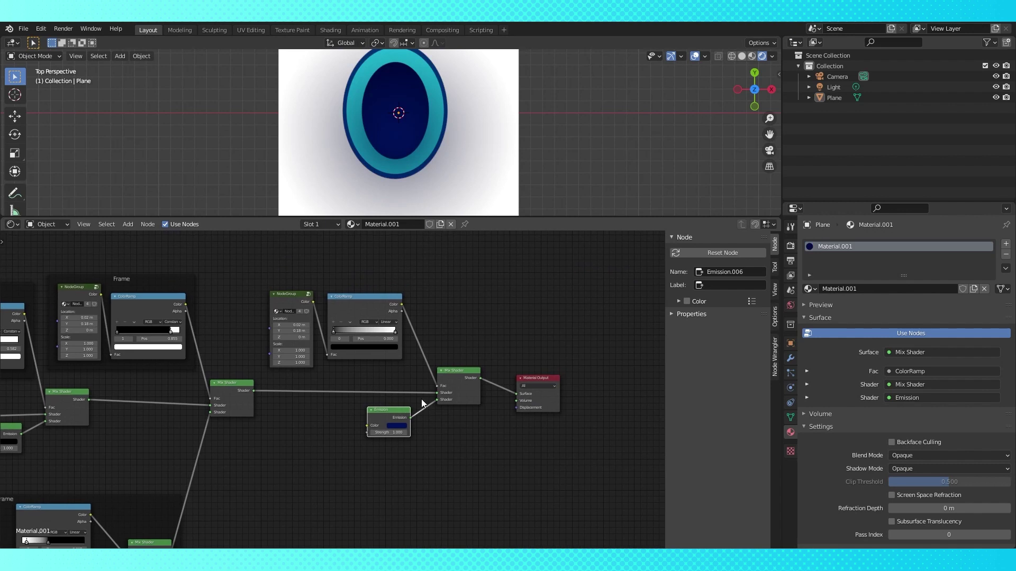
{"action": "scroll", "coordinate": [423, 404], "scroll_direction": "up", "scroll_amount": 2}
{"action": "left_click_drag", "start_coordinate": [399, 345], "coordinate": [434, 349]}
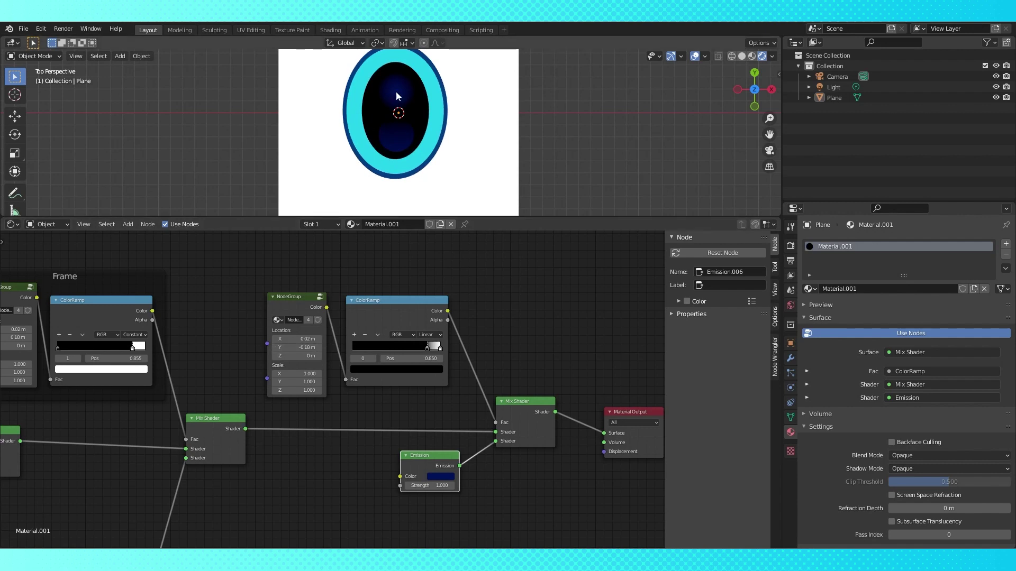
Step: Shift the Material Output farther away and insert another duplicate of the last Mix Shader into the link before it
{"action": "scroll", "coordinate": [470, 474], "scroll_direction": "down", "scroll_amount": 1}
{"action": "left_click_drag", "start_coordinate": [587, 398], "coordinate": [655, 382]}
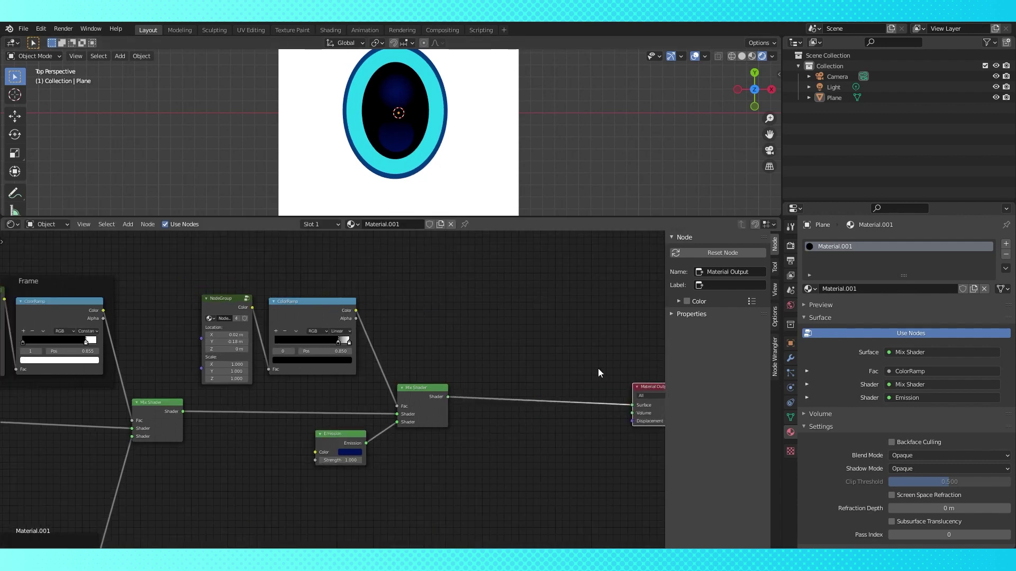
{"action": "scroll", "coordinate": [601, 369], "scroll_direction": "down", "scroll_amount": 2}
{"action": "middle_click_drag", "start_coordinate": [601, 369], "coordinate": [410, 386]}
{"action": "left_click_drag", "start_coordinate": [458, 399], "coordinate": [543, 397]}
{"action": "left_click", "coordinate": [260, 402]}
{"action": "key", "text": "shift+d"}
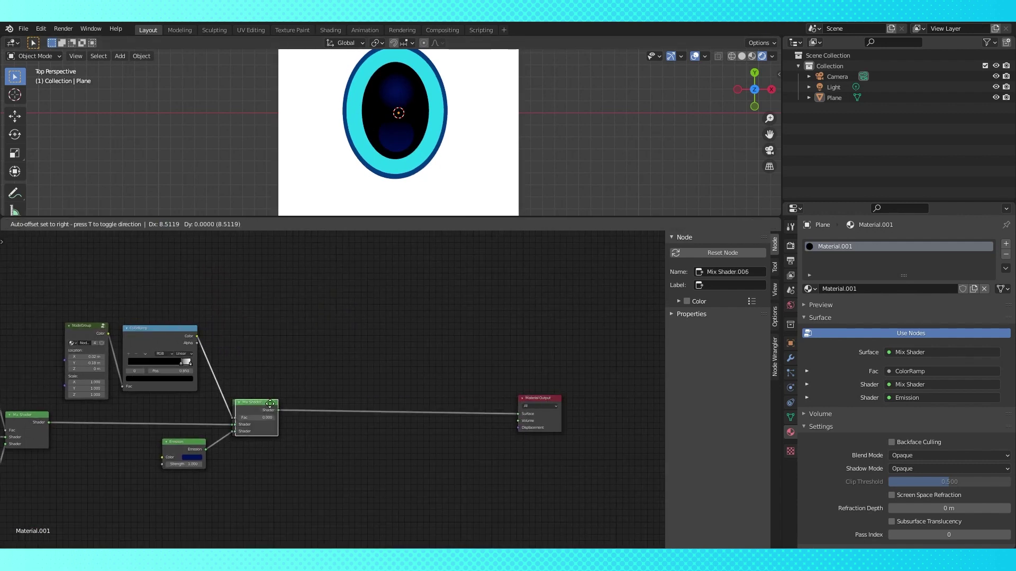
{"action": "left_click", "coordinate": [477, 399]}
Step: Duplicate the upper blue glow's NodeGroup and its ColorRamp, placing the copies above the empty Mix Shader
{"action": "middle_click_drag", "start_coordinate": [79, 335], "coordinate": [199, 315]}
{"action": "left_click", "coordinate": [200, 310]}
{"action": "key", "text": "shift+d"}
{"action": "left_click", "coordinate": [412, 292]}
{"action": "middle_click_drag", "start_coordinate": [286, 316], "coordinate": [214, 371]}
{"action": "left_click", "coordinate": [214, 371]}
{"action": "key", "text": "shift+d"}
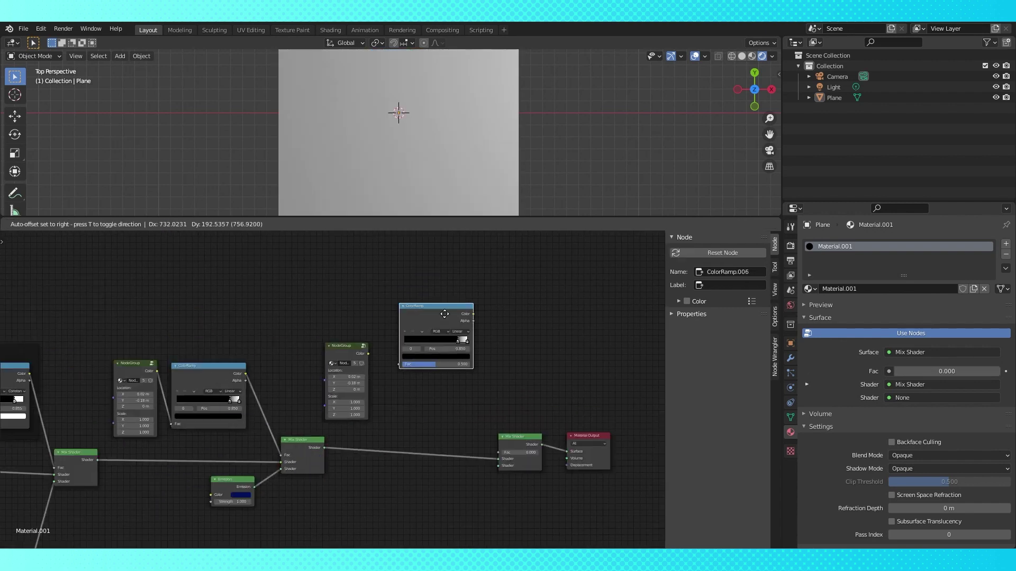
{"action": "left_click", "coordinate": [438, 313]}
Step: Connect the copied NodeGroup's Color to the copied ColorRamp's Fac and duplicate that ColorRamp directly below it
{"action": "middle_click_drag", "start_coordinate": [349, 349], "coordinate": [465, 326]}
{"action": "left_click_drag", "start_coordinate": [465, 324], "coordinate": [439, 324]}
{"action": "left_click_drag", "start_coordinate": [457, 329], "coordinate": [510, 341]}
{"action": "left_click_drag", "start_coordinate": [542, 293], "coordinate": [521, 289]}
{"action": "key", "text": "shift+d"}
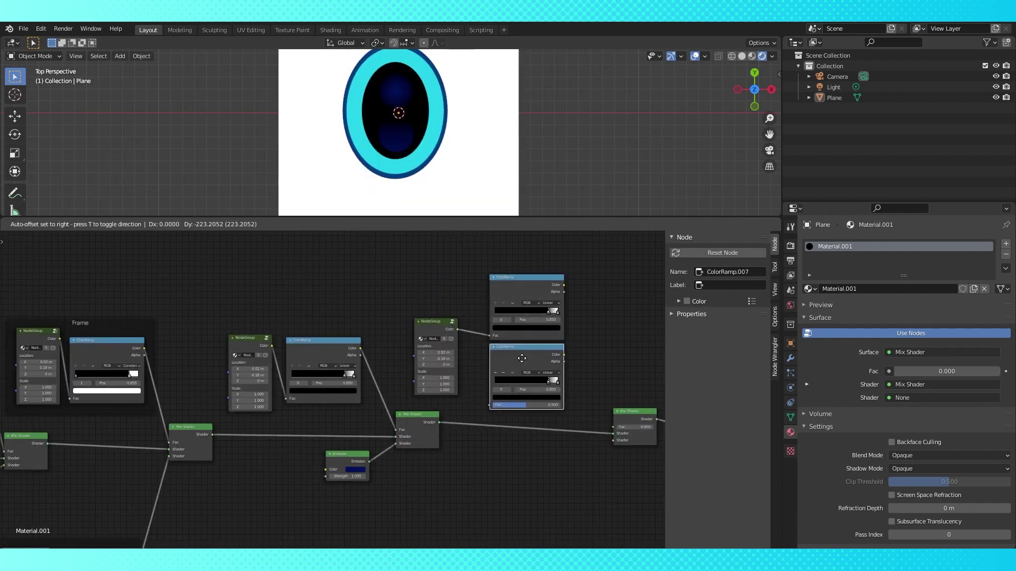
{"action": "left_click", "coordinate": [521, 359]}
Step: Connect the NodeGroup to the lower ColorRamp, the lower ColorRamp to the Mix Shader's second Shader input, and the upper one to its Fac
{"action": "middle_click_drag", "start_coordinate": [591, 349], "coordinate": [490, 350]}
{"action": "left_click_drag", "start_coordinate": [356, 330], "coordinate": [389, 406]}
{"action": "middle_click_drag", "start_coordinate": [490, 350], "coordinate": [460, 358]}
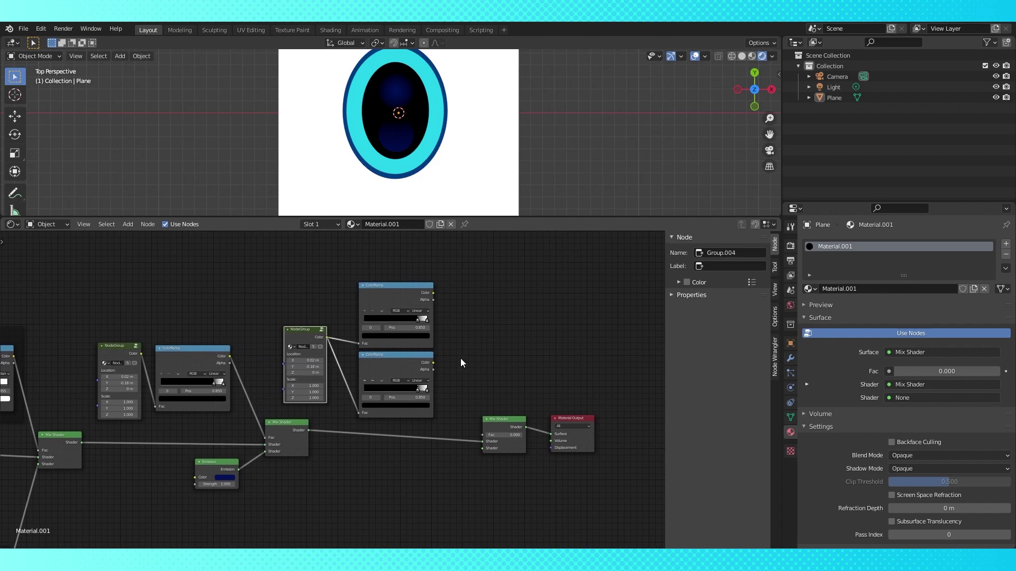
{"action": "left_click_drag", "start_coordinate": [432, 362], "coordinate": [484, 449]}
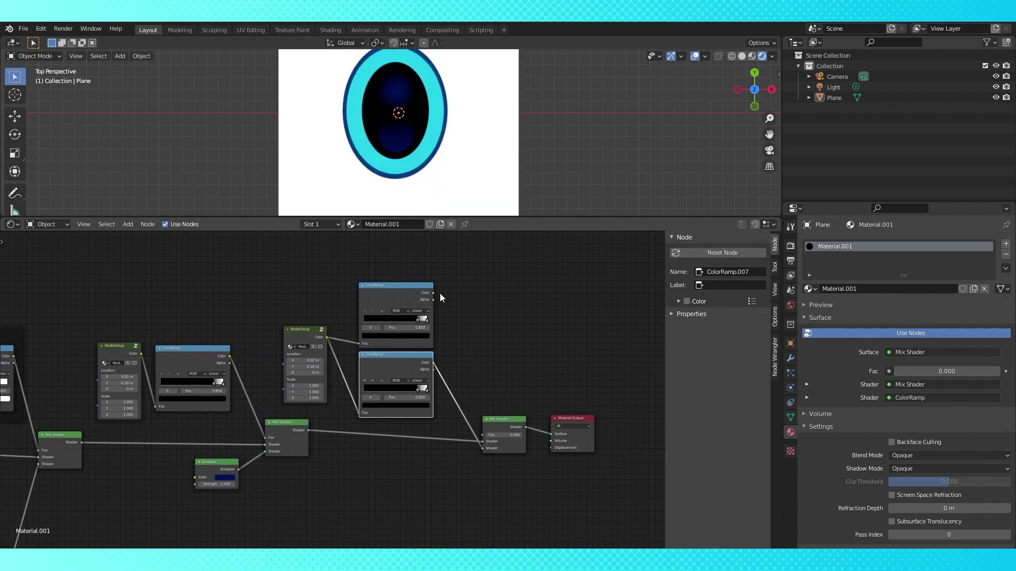
{"action": "left_click_drag", "start_coordinate": [433, 293], "coordinate": [502, 363]}
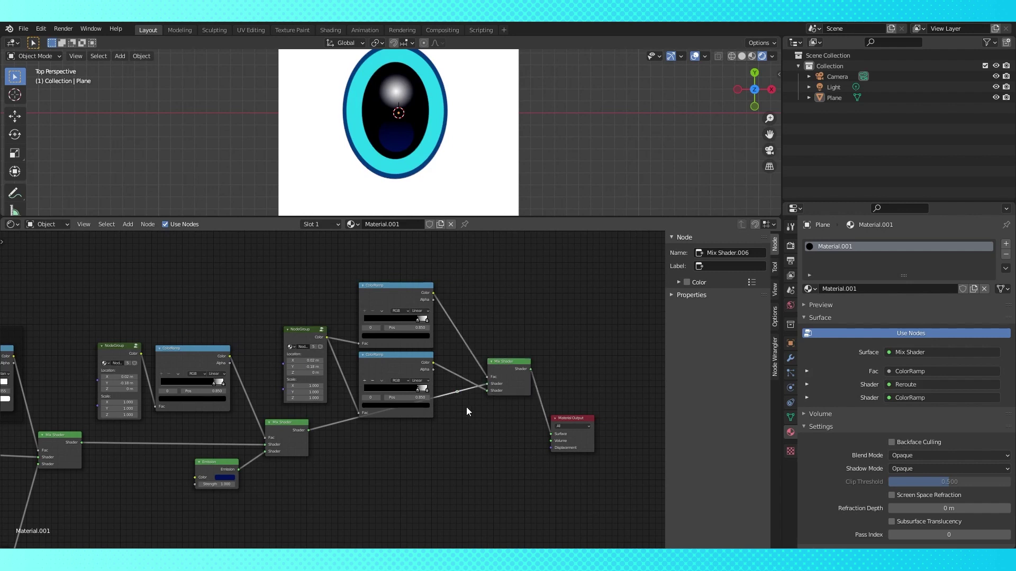
Step: Route the incoming shader link beneath the two ColorRamps with a second reroute, and align the Material Output with the raised Mix Shader
{"action": "left_click_drag", "start_coordinate": [456, 390], "coordinate": [474, 382]}
{"action": "right_click_drag", "start_coordinate": [459, 383], "coordinate": [461, 396], "text": "shift"}
{"action": "left_click_drag", "start_coordinate": [459, 391], "coordinate": [476, 430]}
{"action": "left_click_drag", "start_coordinate": [568, 421], "coordinate": [564, 363]}
Step: Set the highlight NodeGroup's Y location to -0.23 m and tighten the upper ColorRamp's stops, with white at 0.923
{"action": "scroll", "coordinate": [429, 94], "scroll_direction": "up", "scroll_amount": 3}
{"action": "middle_click_drag", "start_coordinate": [429, 95], "coordinate": [428, 194], "text": "shift"}
{"action": "scroll", "coordinate": [499, 323], "scroll_direction": "up", "scroll_amount": 5}
{"action": "middle_click_drag", "start_coordinate": [500, 333], "coordinate": [488, 352]}
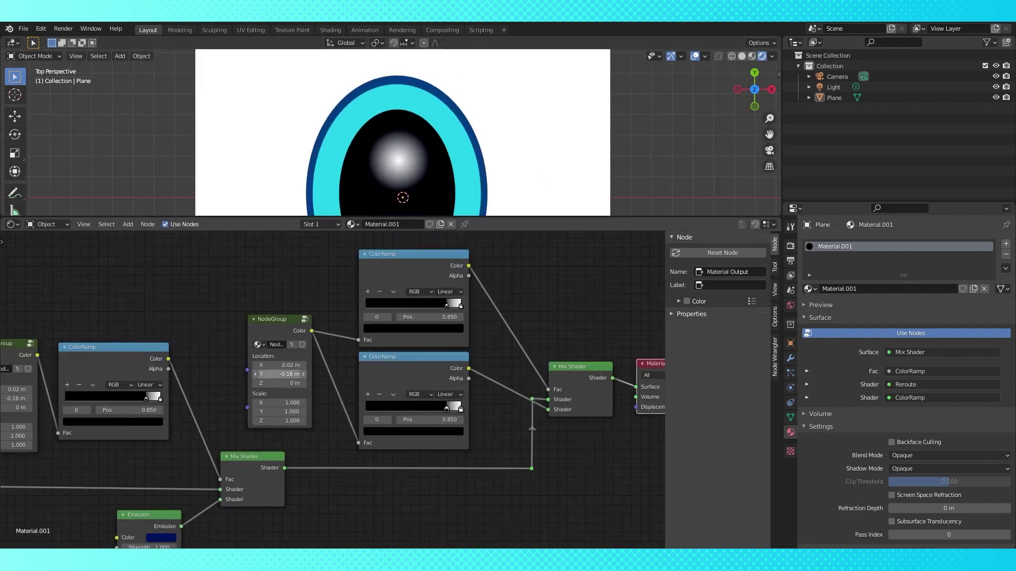
{"action": "left_click_drag", "start_coordinate": [281, 374], "coordinate": [275, 374]}
{"action": "scroll", "coordinate": [479, 261], "scroll_direction": "up", "scroll_amount": 2}
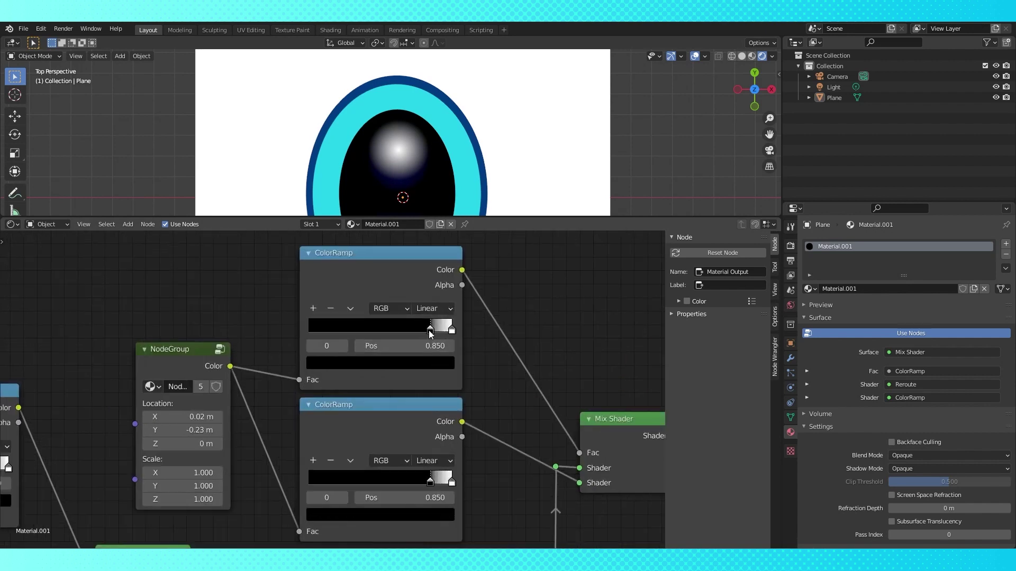
{"action": "left_click_drag", "start_coordinate": [430, 330], "coordinate": [444, 336]}
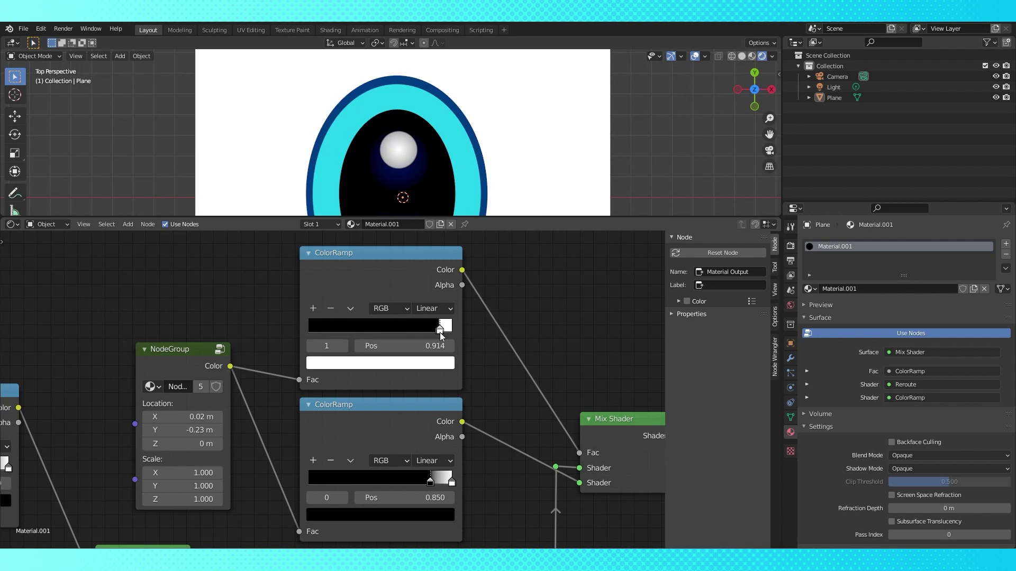
{"action": "scroll", "coordinate": [502, 396], "scroll_direction": "down", "scroll_amount": 1}
{"action": "middle_click_drag", "start_coordinate": [503, 396], "coordinate": [446, 311]}
{"action": "scroll", "coordinate": [450, 310], "scroll_direction": "up", "scroll_amount": 2}
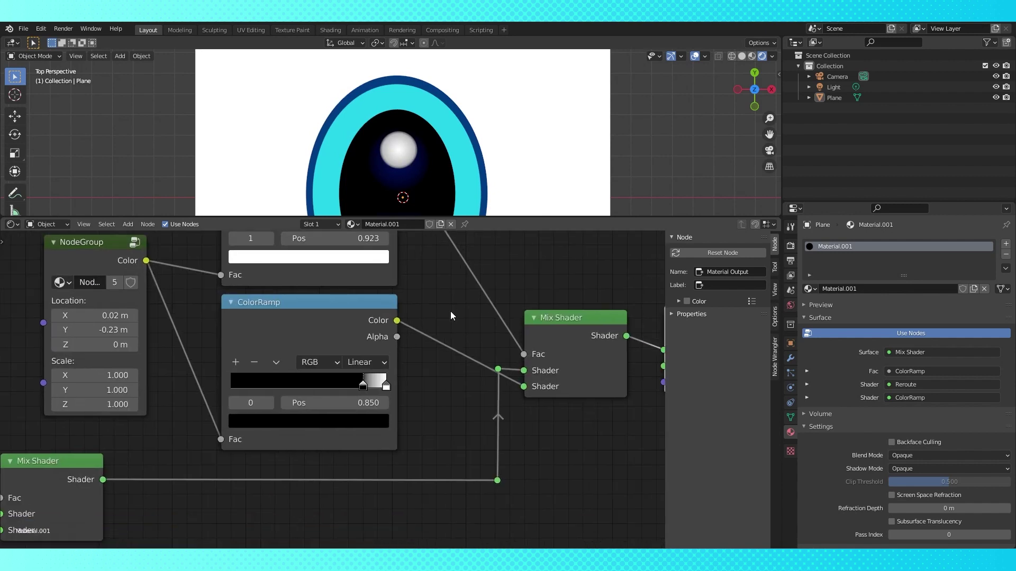
Step: Move the lower highlight ColorRamp's black stop to 0.927 and set its color to hex 47AEF7
{"action": "left_click_drag", "start_coordinate": [400, 385], "coordinate": [386, 388]}
{"action": "left_click", "coordinate": [372, 438]}
{"action": "left_click", "coordinate": [295, 346]}
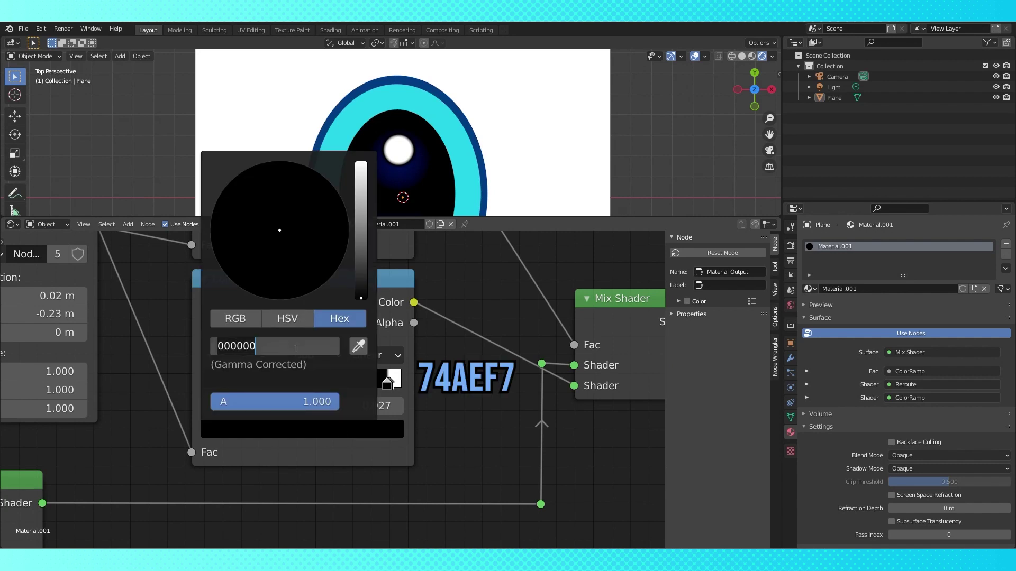
{"action": "type", "text": "47AEF7"}
{"action": "key", "text": "Return"}
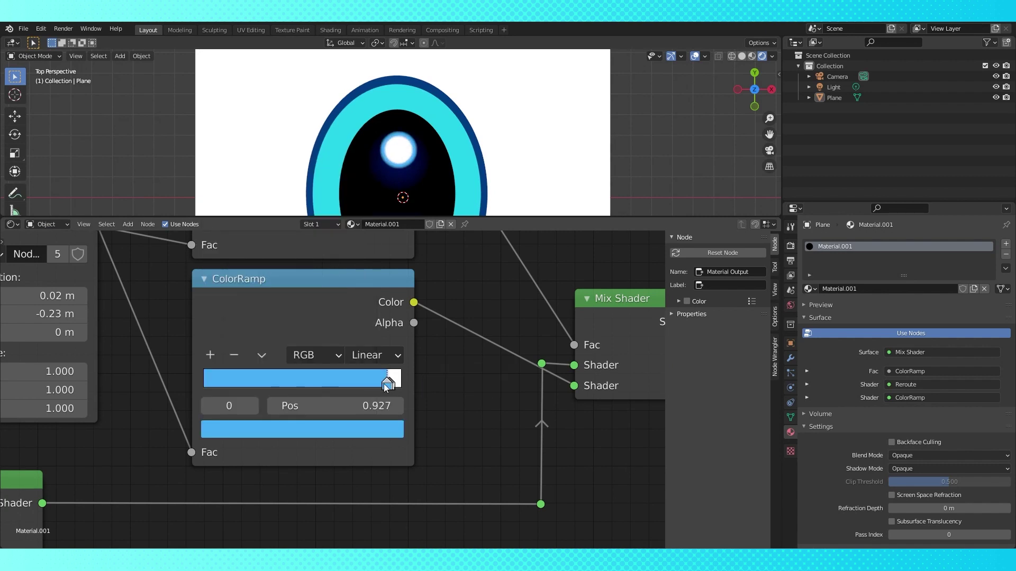
Step: Add a frame around the upper blue glow's NodeGroup and ColorRamp pair
{"action": "scroll", "coordinate": [406, 176], "scroll_direction": "down", "scroll_amount": 2}
{"action": "scroll", "coordinate": [437, 384], "scroll_direction": "down", "scroll_amount": 12}
{"action": "middle_click_drag", "start_coordinate": [327, 483], "coordinate": [476, 466]}
{"action": "key", "text": "shift+a"}
{"action": "mouse_move", "coordinate": [447, 528]}
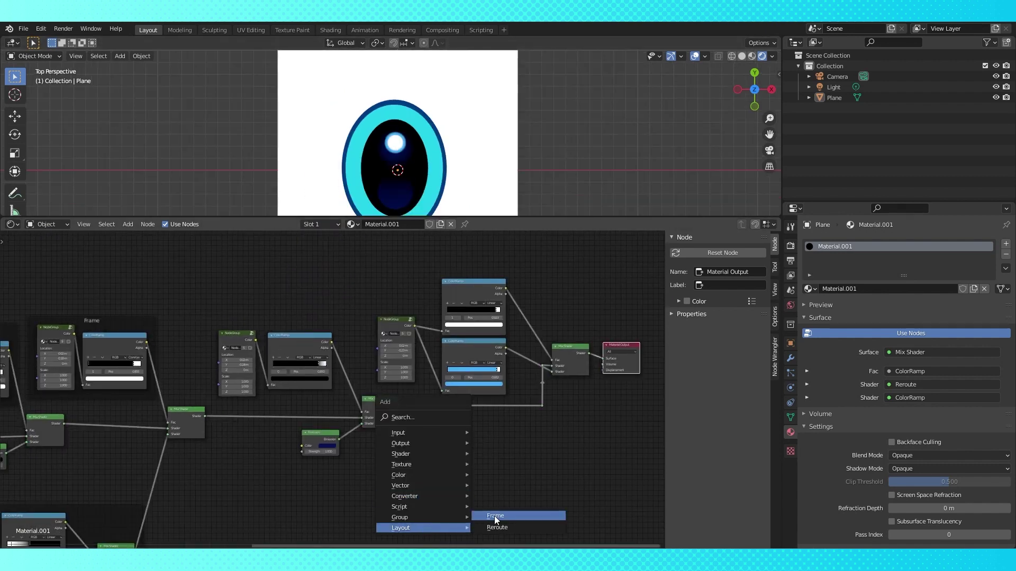
{"action": "left_click", "coordinate": [495, 517]}
{"action": "left_click", "coordinate": [270, 296]}
{"action": "left_click_drag", "start_coordinate": [212, 320], "coordinate": [295, 348]}
{"action": "key", "text": "g"}
{"action": "left_click", "coordinate": [279, 298]}
Step: Add a frame around the highlight's NodeGroup and its two stacked ColorRamps
{"action": "key", "text": "shift+a"}
{"action": "left_click", "coordinate": [532, 491]}
{"action": "left_click", "coordinate": [405, 251]}
{"action": "left_click_drag", "start_coordinate": [368, 304], "coordinate": [465, 371]}
{"action": "key", "text": "g"}
{"action": "left_click_drag", "start_coordinate": [408, 241], "coordinate": [433, 266]}
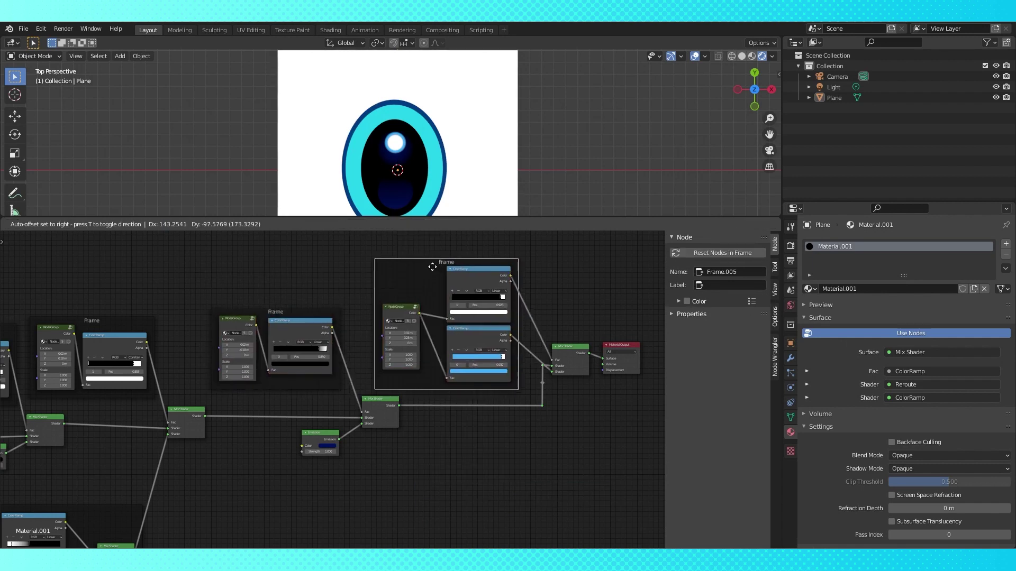
Step: Reconnect the upper iris ColorRamp's Color to the Fac of the Mix Shader beside the Iris shape frame
{"action": "scroll", "coordinate": [402, 492], "scroll_direction": "down", "scroll_amount": 8}
{"action": "scroll", "coordinate": [429, 184], "scroll_direction": "down", "scroll_amount": 2}
{"action": "middle_click_drag", "start_coordinate": [427, 185], "coordinate": [451, 168], "text": "shift"}
{"action": "middle_click_drag", "start_coordinate": [172, 445], "coordinate": [350, 468]}
{"action": "scroll", "coordinate": [363, 375], "scroll_direction": "up", "scroll_amount": 5}
{"action": "scroll", "coordinate": [365, 389], "scroll_direction": "up", "scroll_amount": 2}
{"action": "scroll", "coordinate": [346, 429], "scroll_direction": "up", "scroll_amount": 1}
{"action": "left_click_drag", "start_coordinate": [494, 375], "coordinate": [508, 379]}
{"action": "left_click_drag", "start_coordinate": [350, 253], "coordinate": [495, 376]}
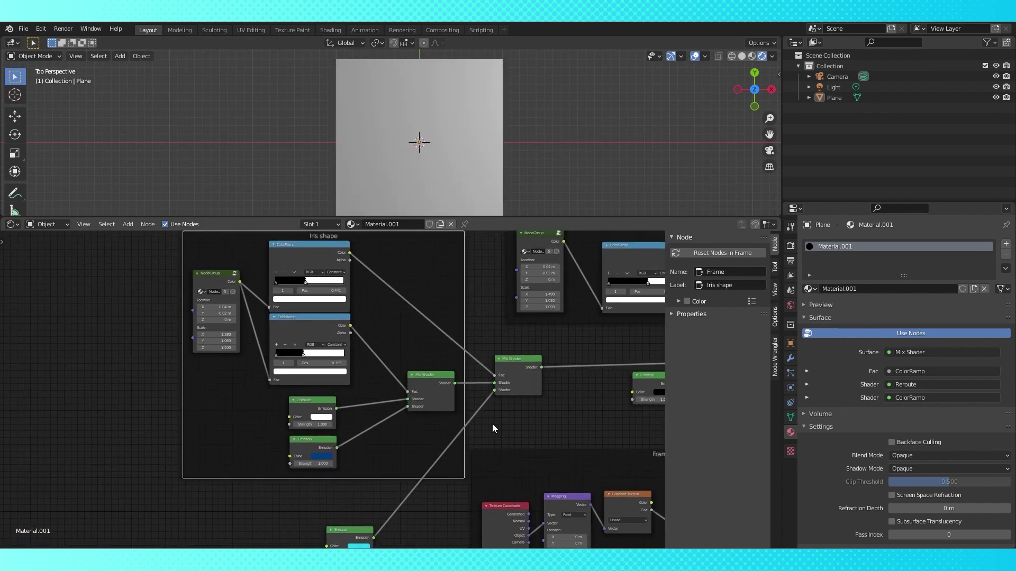
Step: Move the Iris shape frame a little farther away from the Mix Shader that follows it
{"action": "scroll", "coordinate": [403, 526], "scroll_direction": "down", "scroll_amount": 1}
{"action": "middle_click_drag", "start_coordinate": [403, 526], "coordinate": [487, 417]}
{"action": "scroll", "coordinate": [447, 454], "scroll_direction": "down", "scroll_amount": 1}
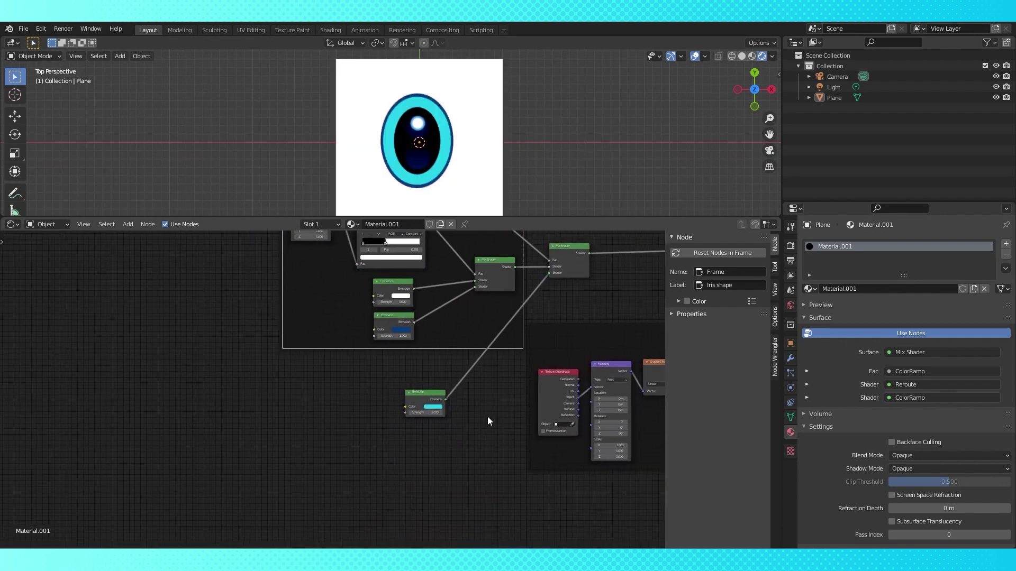
{"action": "middle_click_drag", "start_coordinate": [493, 234], "coordinate": [501, 282]}
{"action": "left_click_drag", "start_coordinate": [468, 271], "coordinate": [443, 270]}
Step: Route the cyan Emission's link through two reroutes between the frames and move the Emission lower
{"action": "right_click_drag", "start_coordinate": [543, 338], "coordinate": [550, 341], "text": "shift"}
{"action": "key", "text": "g"}
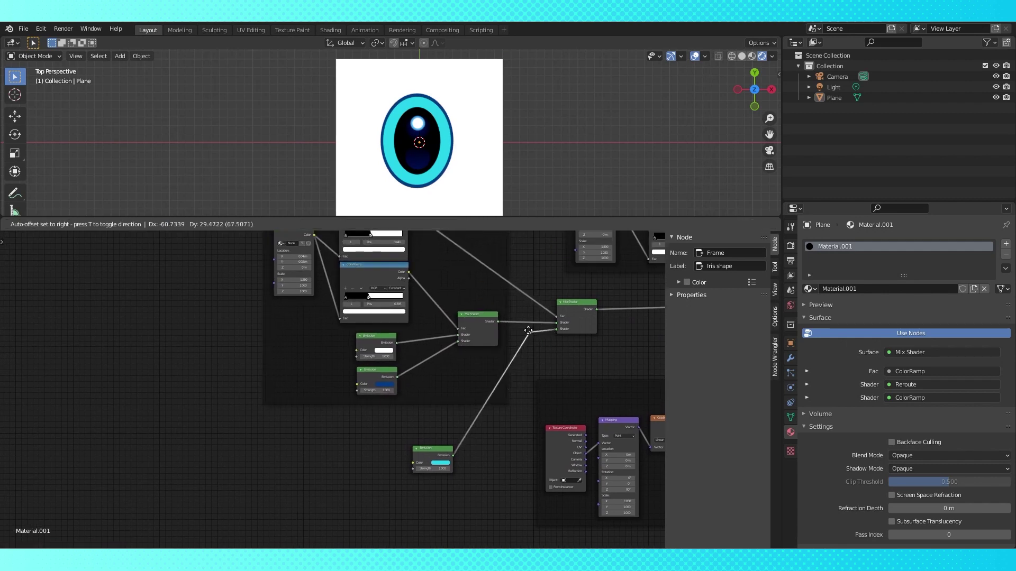
{"action": "left_click", "coordinate": [528, 332]}
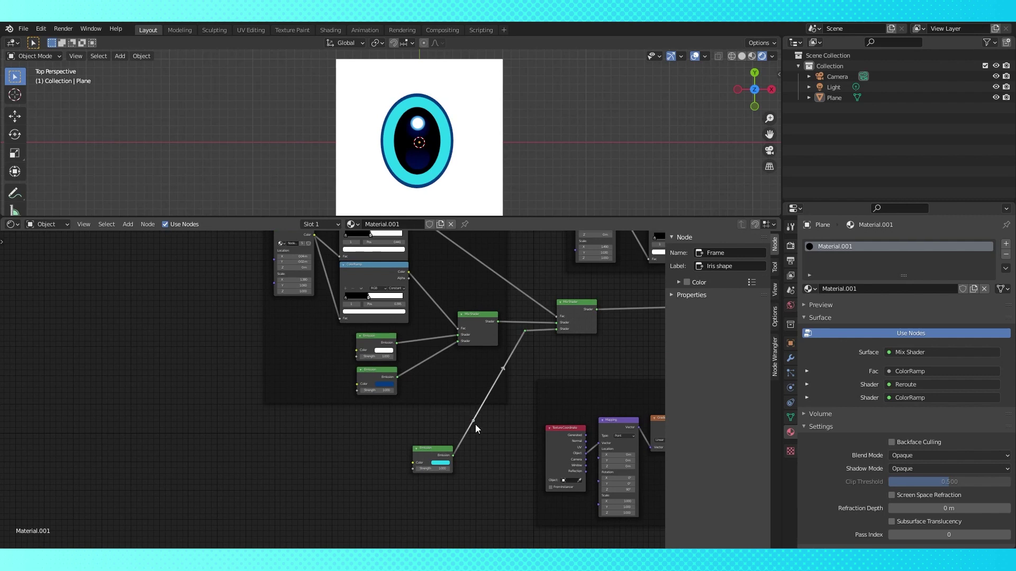
{"action": "left_click_drag", "start_coordinate": [475, 424], "coordinate": [525, 462]}
{"action": "left_click_drag", "start_coordinate": [434, 451], "coordinate": [416, 485]}
Step: Duplicate the cyan Emission twice and stack both copies in front of the original
{"action": "middle_click_drag", "start_coordinate": [421, 461], "coordinate": [446, 408]}
{"action": "scroll", "coordinate": [446, 408], "scroll_direction": "up", "scroll_amount": 1}
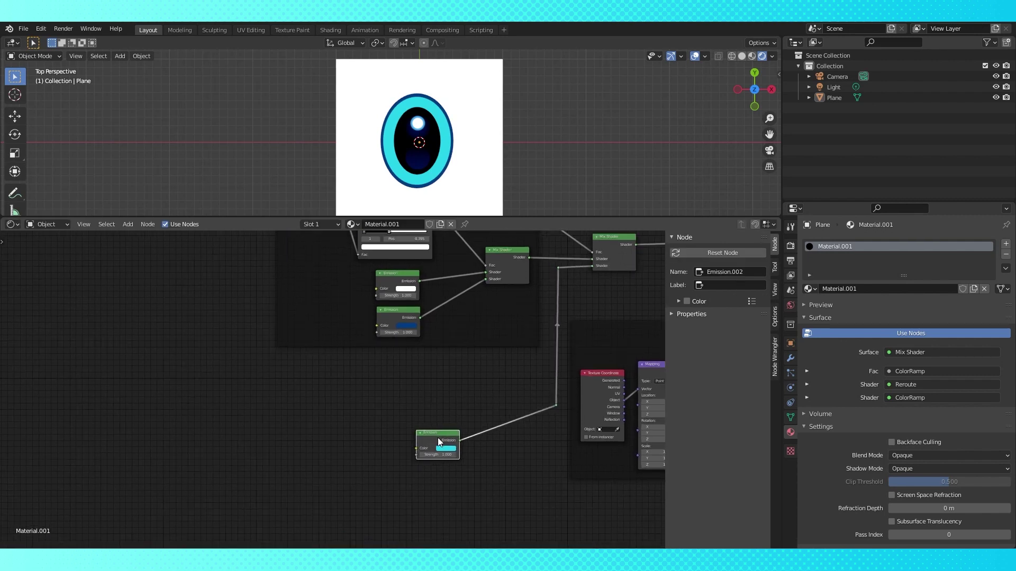
{"action": "key", "text": "shift+d"}
{"action": "left_click", "coordinate": [339, 409]}
{"action": "key", "text": "shift+d"}
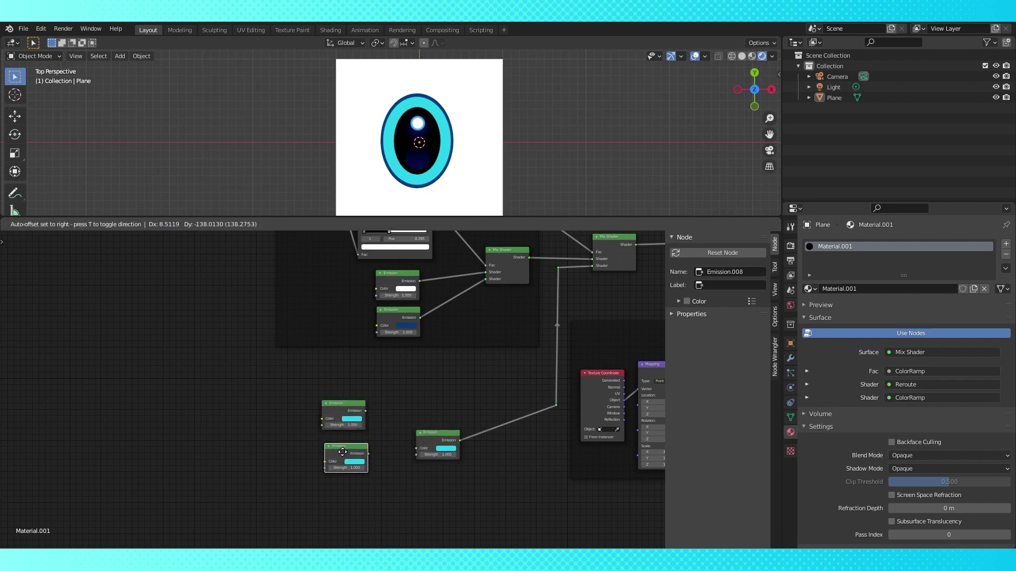
{"action": "left_click", "coordinate": [338, 446]}
Step: Set the upper copied Emission's color to hex 10508D
{"action": "left_click", "coordinate": [352, 418]}
{"action": "type", "text": "10508D"}
{"action": "key", "text": "Return"}
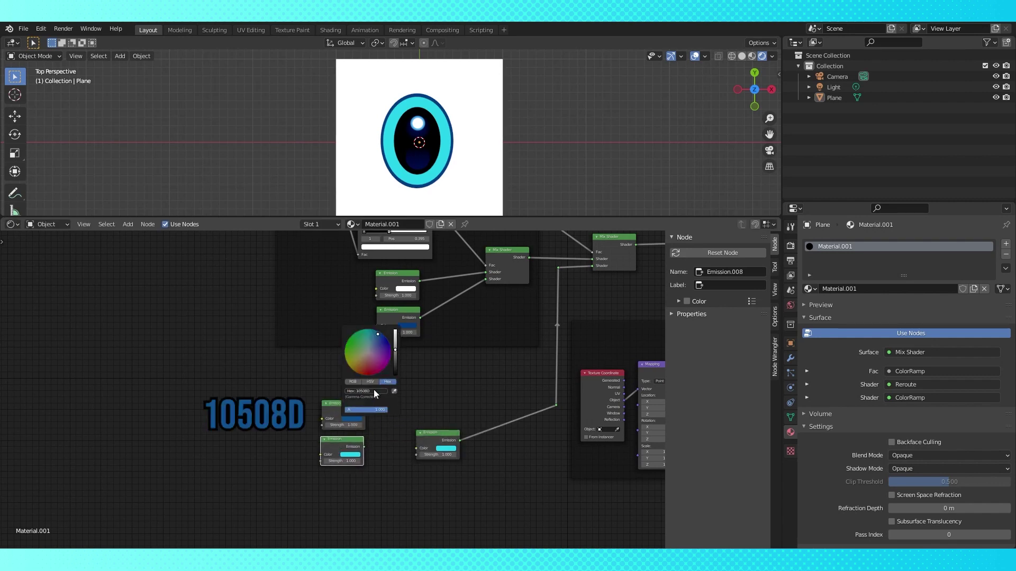
Step: Set the lower copied Emission's color to hex 1782C1
{"action": "scroll", "coordinate": [368, 436], "scroll_direction": "up", "scroll_amount": 4}
{"action": "left_click", "coordinate": [367, 437]}
{"action": "middle_click_drag", "start_coordinate": [406, 476], "coordinate": [363, 422]}
{"action": "left_click", "coordinate": [320, 447]}
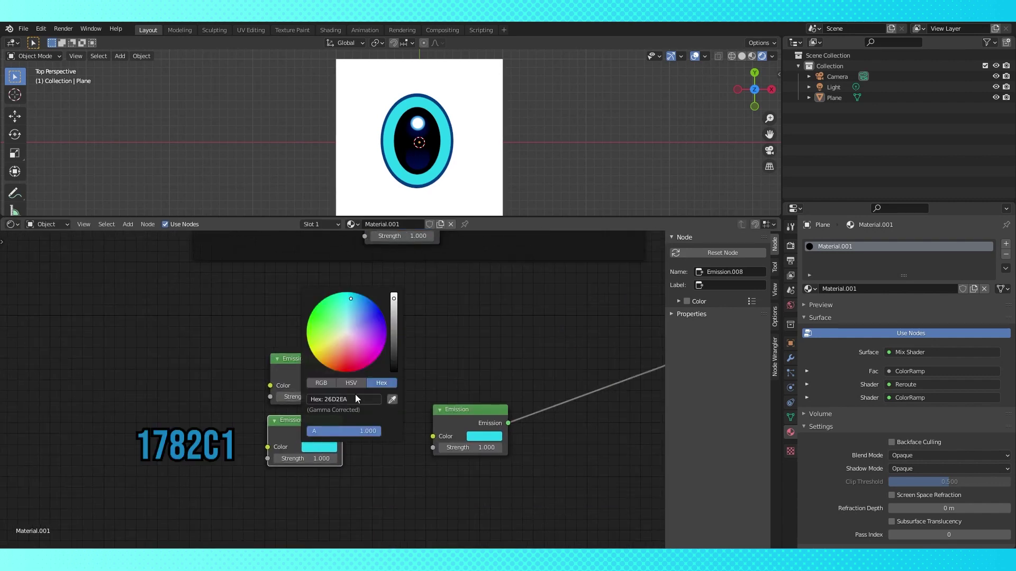
{"action": "key", "text": "Return"}
{"action": "scroll", "coordinate": [373, 439], "scroll_direction": "down", "scroll_amount": 1}
{"action": "middle_click_drag", "start_coordinate": [374, 439], "coordinate": [405, 472]}
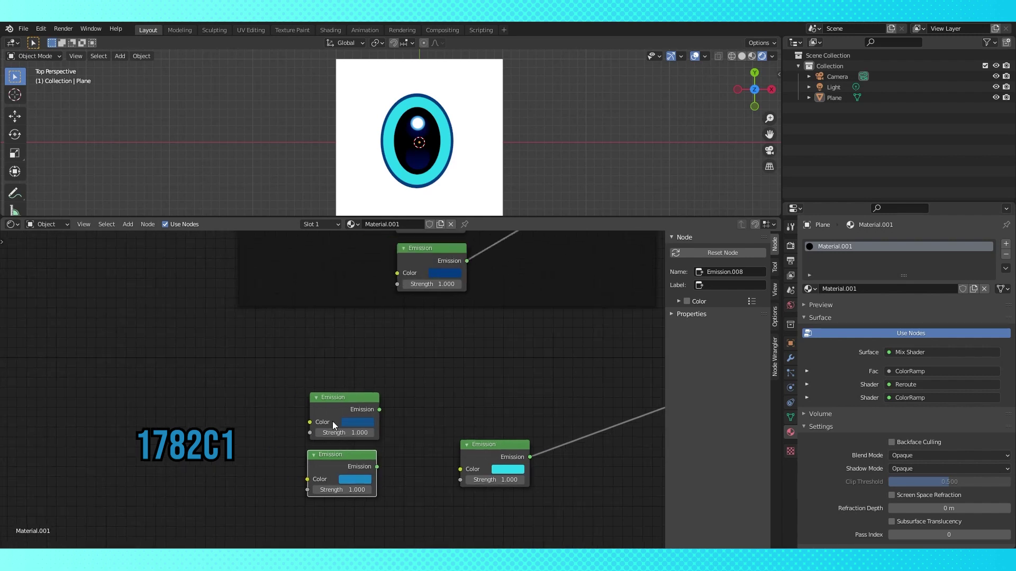
Step: Move the two blue Emissions away from the cyan one and combine them in a new Mix Shader
{"action": "left_click_drag", "start_coordinate": [303, 496], "coordinate": [276, 413]}
{"action": "key", "text": "shift+a"}
{"action": "mouse_move", "coordinate": [349, 385]}
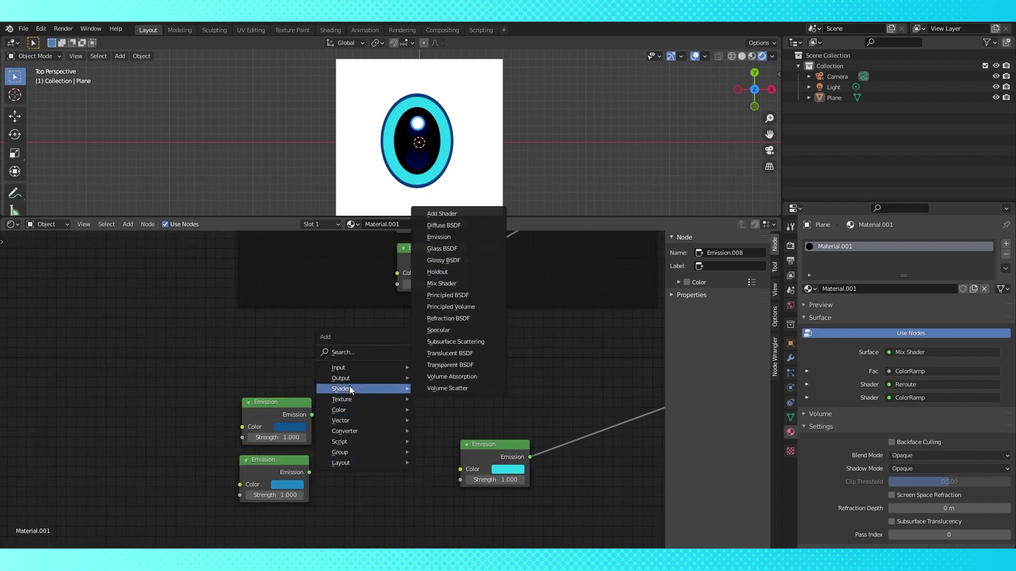
{"action": "left_click", "coordinate": [449, 294]}
{"action": "left_click", "coordinate": [343, 389]}
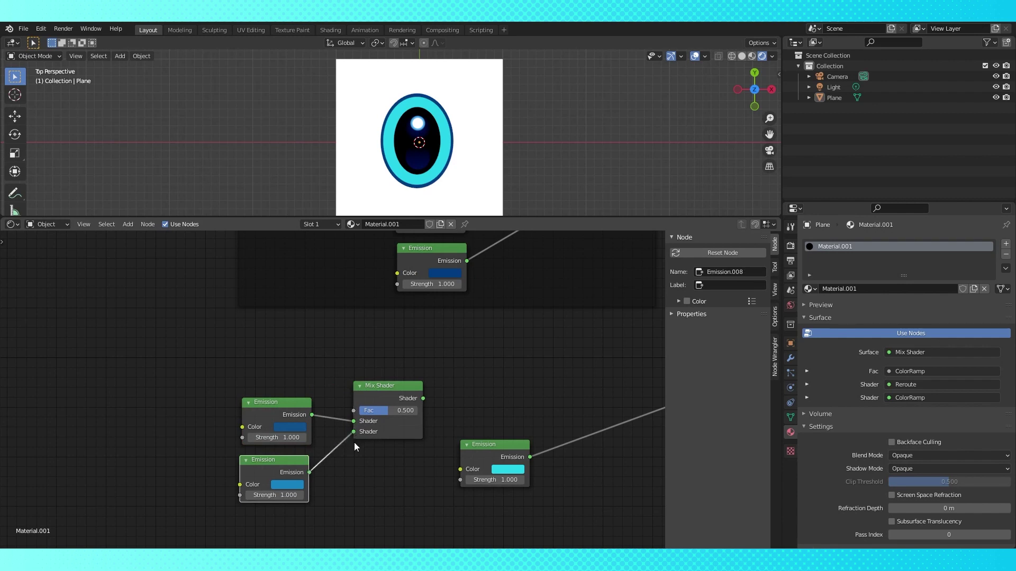
Step: Add a Texture Coordinate node and a Mapping node in front of the two blue Emissions
{"action": "scroll", "coordinate": [391, 496], "scroll_direction": "down", "scroll_amount": 8}
{"action": "middle_click_drag", "start_coordinate": [497, 491], "coordinate": [364, 497]}
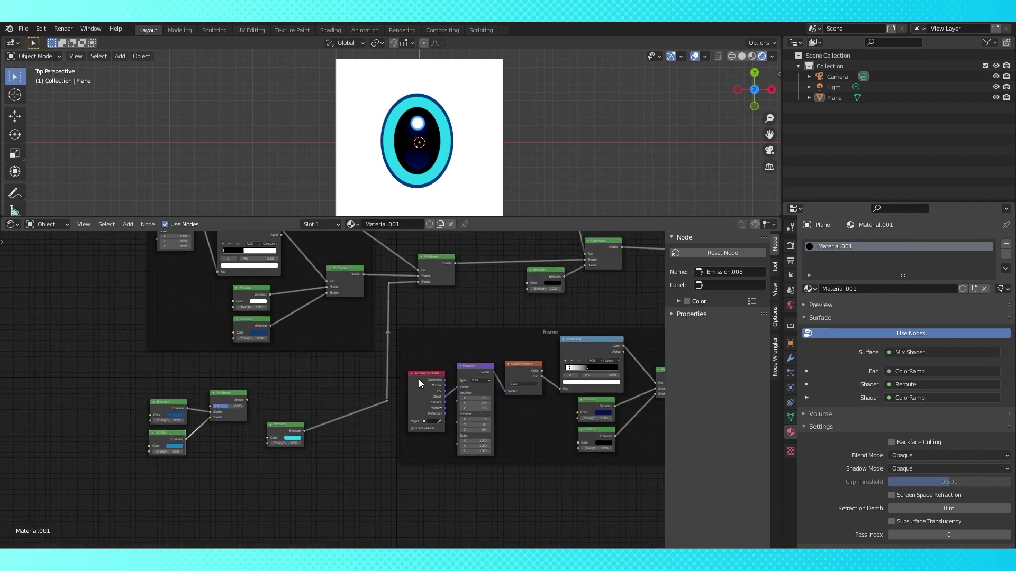
{"action": "middle_click_drag", "start_coordinate": [513, 460], "coordinate": [500, 456]}
{"action": "scroll", "coordinate": [500, 456], "scroll_direction": "down", "scroll_amount": 1}
{"action": "scroll", "coordinate": [501, 458], "scroll_direction": "up", "scroll_amount": 2}
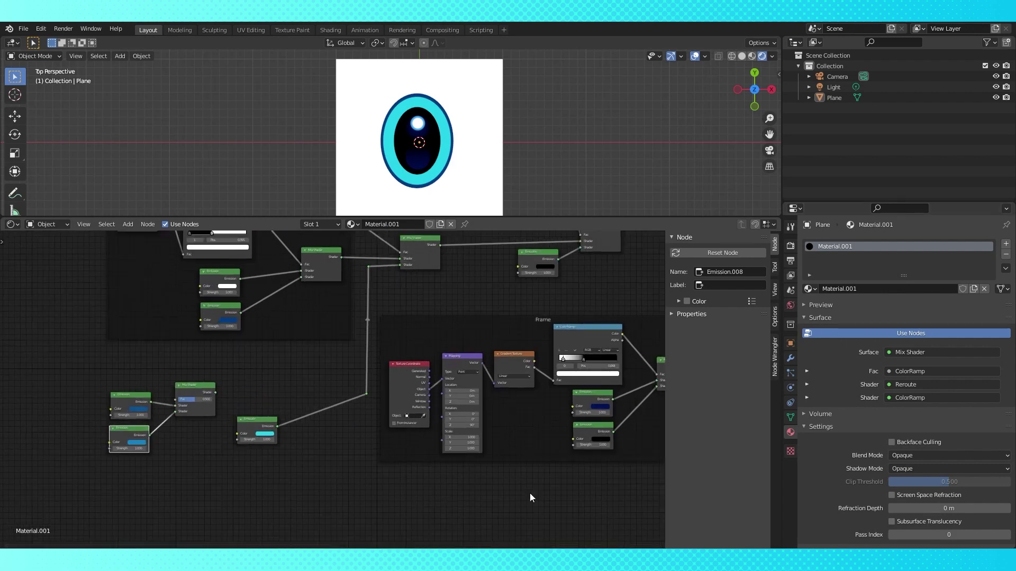
{"action": "scroll", "coordinate": [527, 494], "scroll_direction": "up", "scroll_amount": 2}
{"action": "middle_click_drag", "start_coordinate": [423, 379], "coordinate": [617, 366]}
{"action": "key", "text": "shift+a"}
{"action": "left_click", "coordinate": [397, 391]}
{"action": "left_click", "coordinate": [95, 395]}
{"action": "middle_click_drag", "start_coordinate": [97, 395], "coordinate": [217, 375]}
{"action": "key", "text": "shift+a"}
{"action": "left_click_drag", "start_coordinate": [248, 379], "coordinate": [307, 461]}
{"action": "mouse_move", "coordinate": [244, 502]}
{"action": "left_click", "coordinate": [294, 432]}
{"action": "left_click", "coordinate": [170, 367]}
Step: Add a Gradient Texture and a ColorRamp between the new Mapping node and the blue Emissions
{"action": "key", "text": "shift+a"}
{"action": "mouse_move", "coordinate": [249, 396]}
{"action": "left_click", "coordinate": [307, 279]}
{"action": "left_click", "coordinate": [234, 382]}
{"action": "key", "text": "g"}
{"action": "left_click", "coordinate": [289, 456]}
{"action": "key", "text": "shift+a"}
{"action": "left_click", "coordinate": [363, 348]}
{"action": "left_click", "coordinate": [248, 355]}
Step: Link the Object coordinates through Mapping, Gradient Texture and ColorRamp into the factor of the blue Mix Shader
{"action": "left_click_drag", "start_coordinate": [97, 403], "coordinate": [112, 414]}
{"action": "left_click_drag", "start_coordinate": [165, 383], "coordinate": [181, 408]}
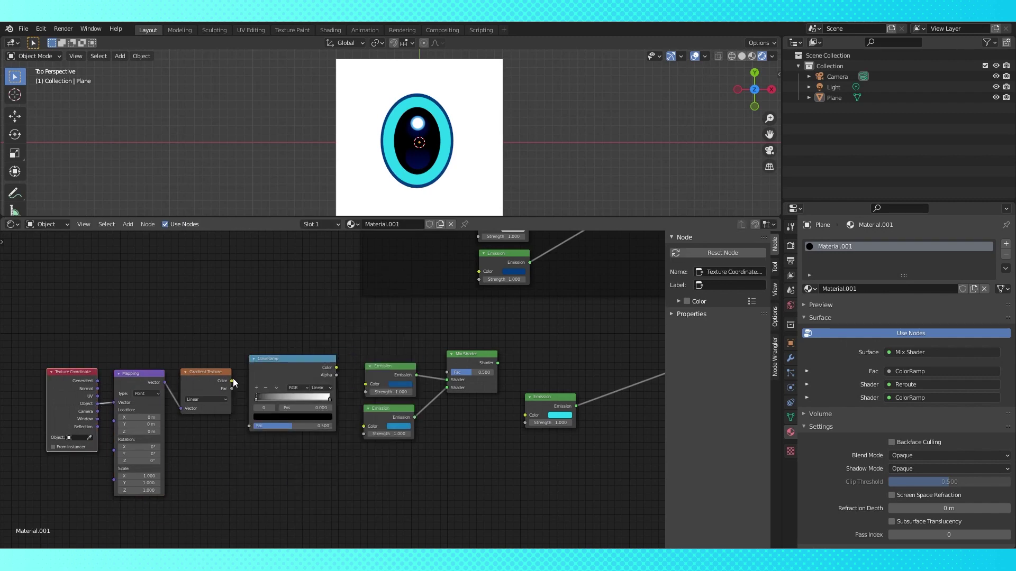
{"action": "left_click_drag", "start_coordinate": [232, 389], "coordinate": [249, 426]}
{"action": "left_click_drag", "start_coordinate": [336, 368], "coordinate": [376, 431]}
{"action": "left_click_drag", "start_coordinate": [389, 409], "coordinate": [388, 435]}
Step: Duplicate the blue Mix Shader onto the cyan Emission's link and feed the blue mix into the copy's first shader input
{"action": "scroll", "coordinate": [504, 406], "scroll_direction": "down", "scroll_amount": 1}
{"action": "middle_click_drag", "start_coordinate": [560, 359], "coordinate": [377, 398]}
{"action": "left_click", "coordinate": [272, 421]}
{"action": "left_click_drag", "start_coordinate": [346, 456], "coordinate": [311, 485]}
{"action": "key", "text": "shift+d"}
{"action": "left_click", "coordinate": [395, 426]}
{"action": "left_click", "coordinate": [323, 468]}
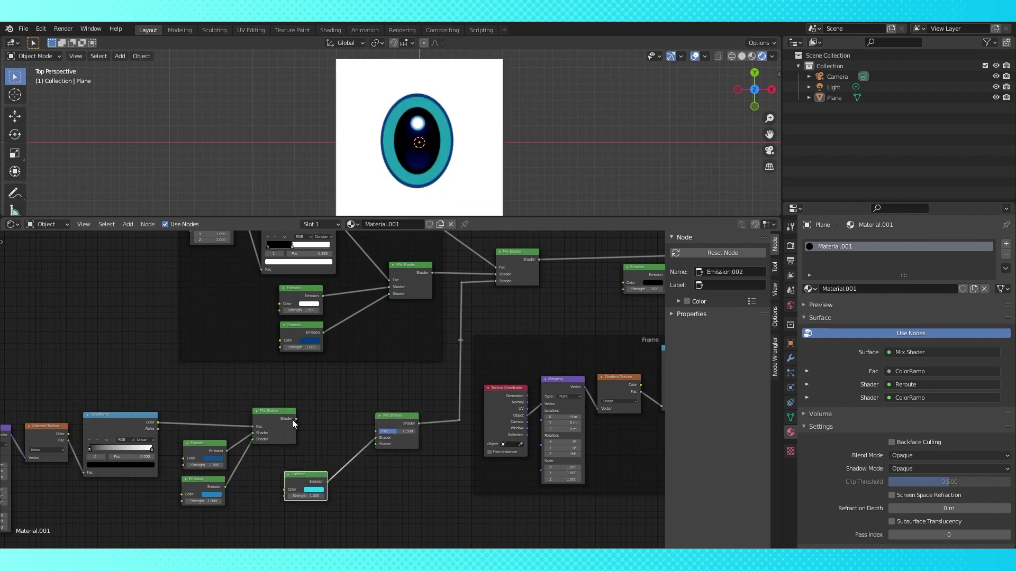
{"action": "left_click", "coordinate": [292, 420]}
{"action": "left_click_drag", "start_coordinate": [296, 418], "coordinate": [370, 431]}
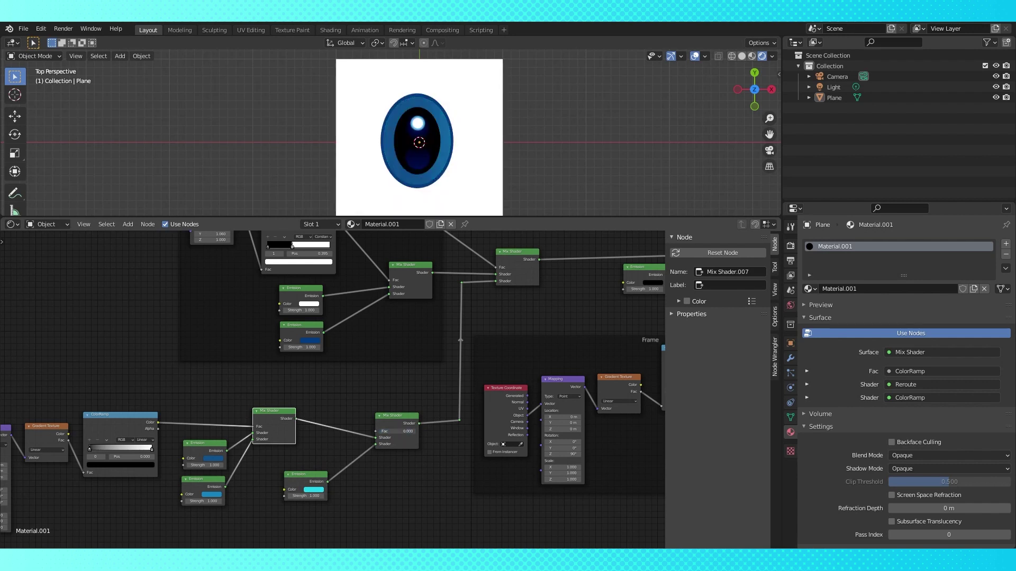
{"action": "right_click", "coordinate": [379, 433]}
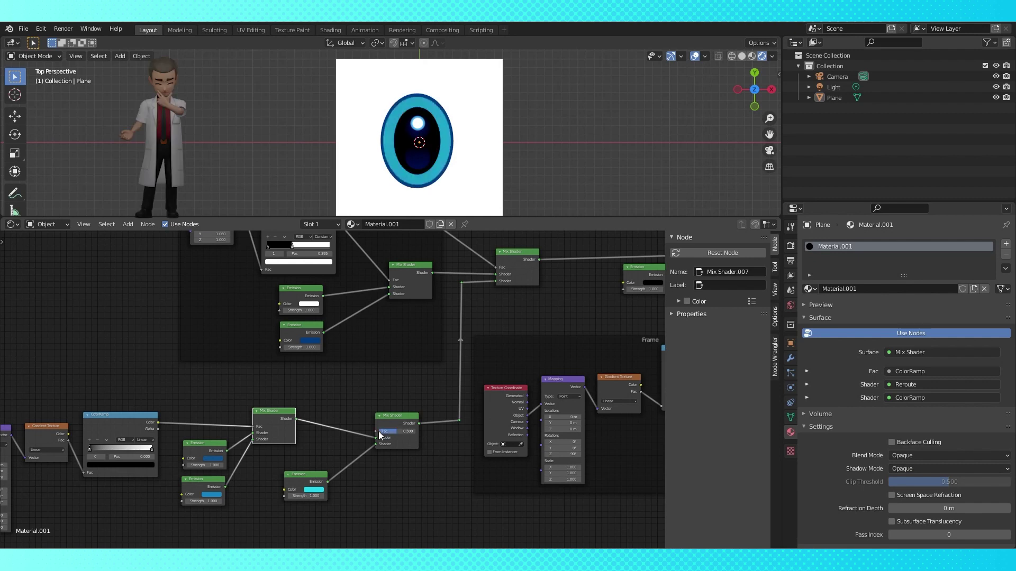
Step: Offset the new Mapping's X location, set its Z rotation to 90°, and set the last Mix Shader's factor to 0
{"action": "middle_click_drag", "start_coordinate": [326, 448], "coordinate": [484, 420]}
{"action": "scroll", "coordinate": [322, 433], "scroll_direction": "up", "scroll_amount": 3}
{"action": "middle_click_drag", "start_coordinate": [255, 494], "coordinate": [399, 477]}
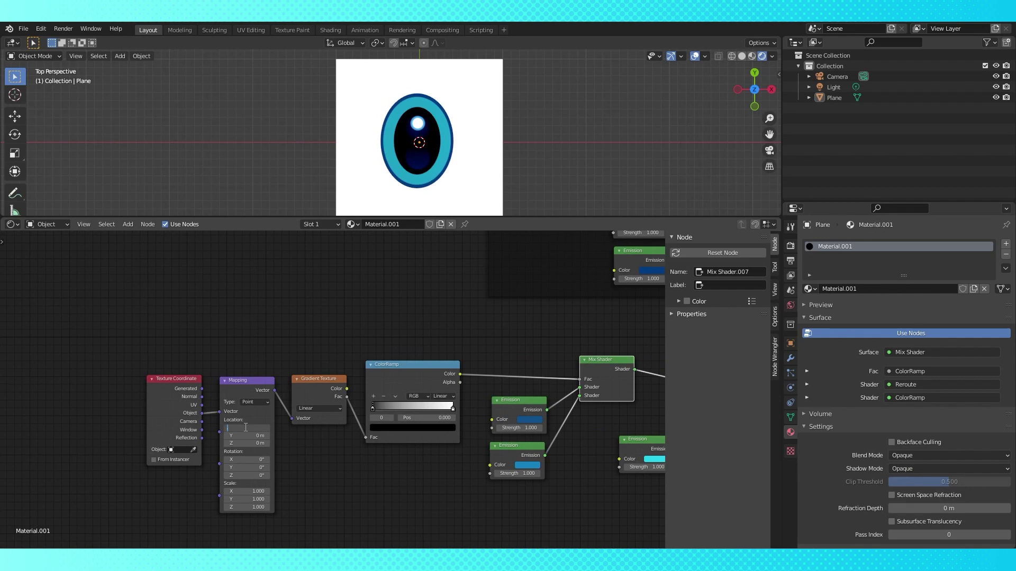
{"action": "left_click", "coordinate": [250, 475]}
{"action": "type", "text": "9"}
{"action": "type", "text": "0"}
{"action": "key", "text": "Return"}
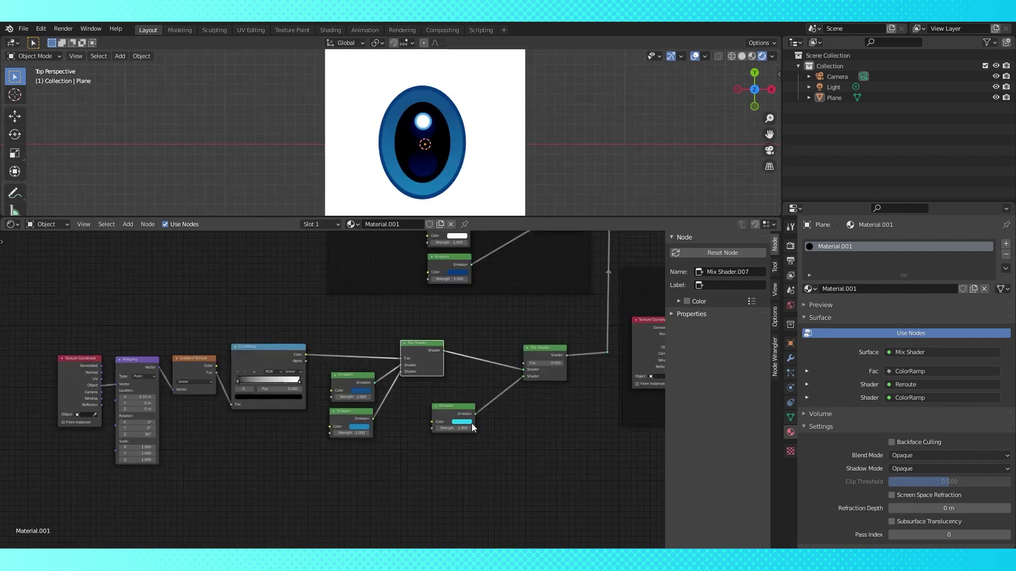
Step: Move the cyan Emission beside its Mix Shader and enclose the blue gradient nodes in a frame labeled "Iris gradient"
{"action": "left_click_drag", "start_coordinate": [465, 410], "coordinate": [507, 387]}
{"action": "key", "text": "shift+a"}
{"action": "mouse_move", "coordinate": [476, 489]}
{"action": "left_click", "coordinate": [508, 488]}
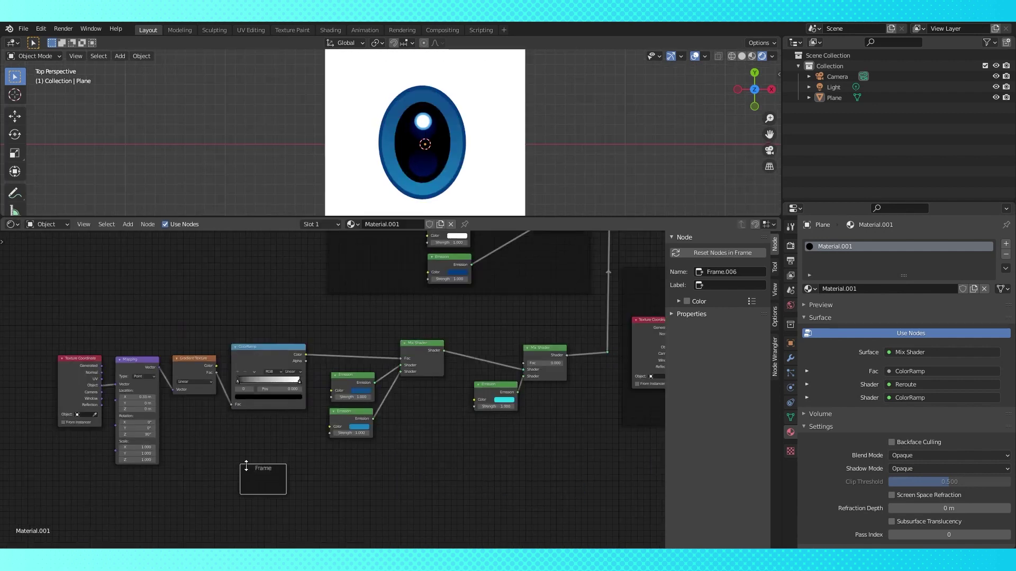
{"action": "left_click", "coordinate": [245, 464]}
{"action": "left_click_drag", "start_coordinate": [61, 312], "coordinate": [439, 447]}
{"action": "left_click_drag", "start_coordinate": [281, 350], "coordinate": [246, 381]}
{"action": "left_click", "coordinate": [711, 285]}
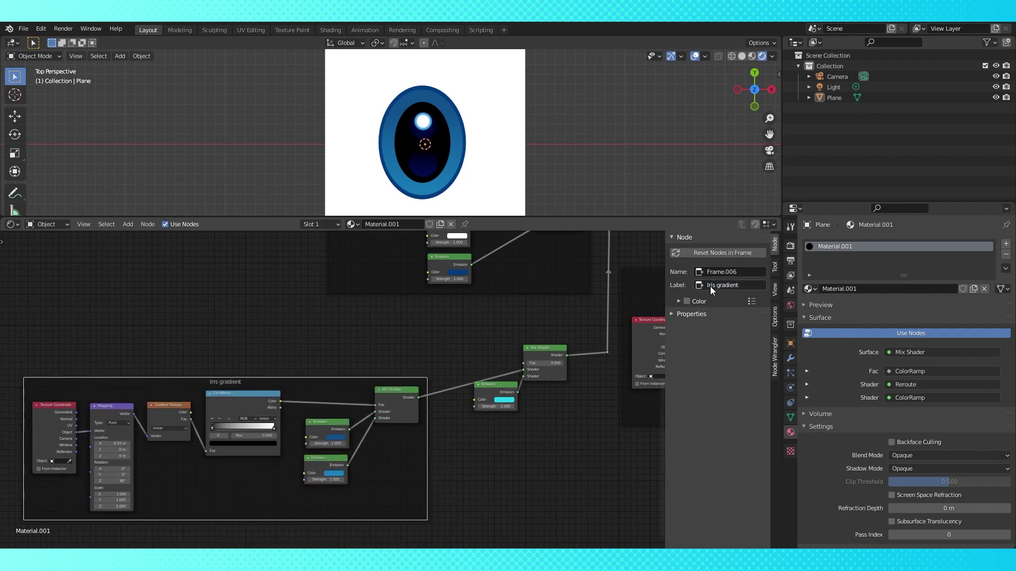
Step: Pack the nodes inside the Iris gradient frame closer together and move the frame lower
{"action": "middle_click_drag", "start_coordinate": [370, 412], "coordinate": [426, 397]}
{"action": "mouse_move", "coordinate": [354, 400]}
{"action": "left_mouse_down"}
{"action": "mouse_move", "coordinate": [402, 467]}
{"action": "mouse_move", "coordinate": [374, 393]}
{"action": "left_mouse_up"}
{"action": "left_click_drag", "start_coordinate": [315, 381], "coordinate": [390, 351]}
{"action": "left_click_drag", "start_coordinate": [185, 388], "coordinate": [271, 388]}
{"action": "left_click_drag", "start_coordinate": [129, 384], "coordinate": [211, 382]}
{"action": "scroll", "coordinate": [346, 391], "scroll_direction": "down", "scroll_amount": 2}
{"action": "left_click_drag", "start_coordinate": [355, 344], "coordinate": [273, 392]}
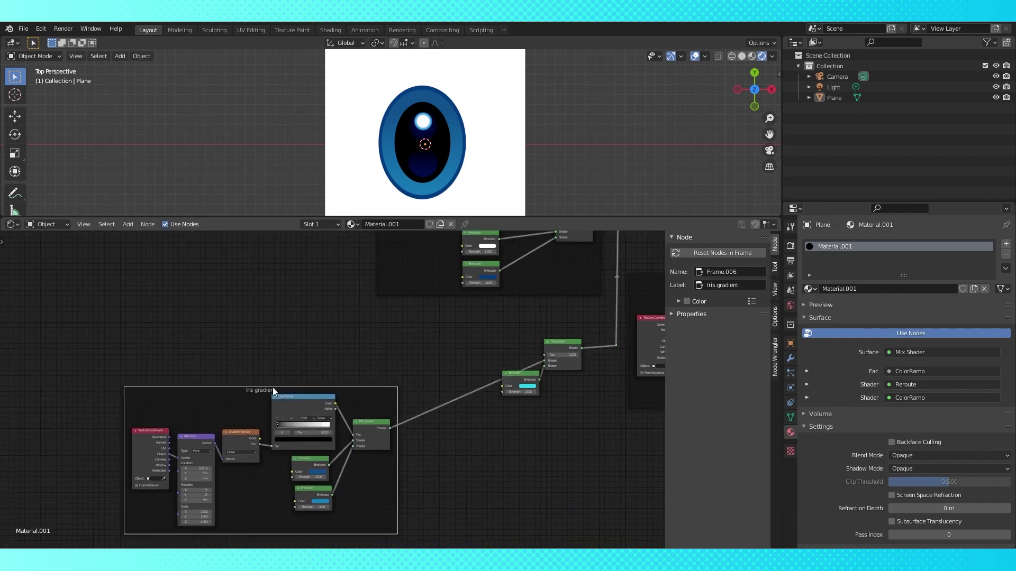
Step: Route the Iris gradient output through two reroutes to the Mix Shader, with the cyan Emission tucked beside it and the frame moved lower
{"action": "left_click_drag", "start_coordinate": [521, 374], "coordinate": [521, 392]}
{"action": "right_click_drag", "start_coordinate": [508, 367], "coordinate": [515, 382], "text": "shift"}
{"action": "right_click_drag", "start_coordinate": [418, 405], "coordinate": [424, 413], "text": "shift"}
{"action": "left_click_drag", "start_coordinate": [425, 413], "coordinate": [493, 418]}
{"action": "left_click_drag", "start_coordinate": [354, 395], "coordinate": [416, 463]}
{"action": "middle_click_drag", "start_coordinate": [522, 485], "coordinate": [488, 421]}
{"action": "left_click_drag", "start_coordinate": [461, 355], "coordinate": [453, 430]}
{"action": "left_click_drag", "start_coordinate": [495, 335], "coordinate": [492, 310]}
Step: Add a Texture Coordinate node in the empty space above the Iris gradient frame
{"action": "scroll", "coordinate": [540, 404], "scroll_direction": "down", "scroll_amount": 4}
{"action": "middle_click_drag", "start_coordinate": [539, 404], "coordinate": [503, 486]}
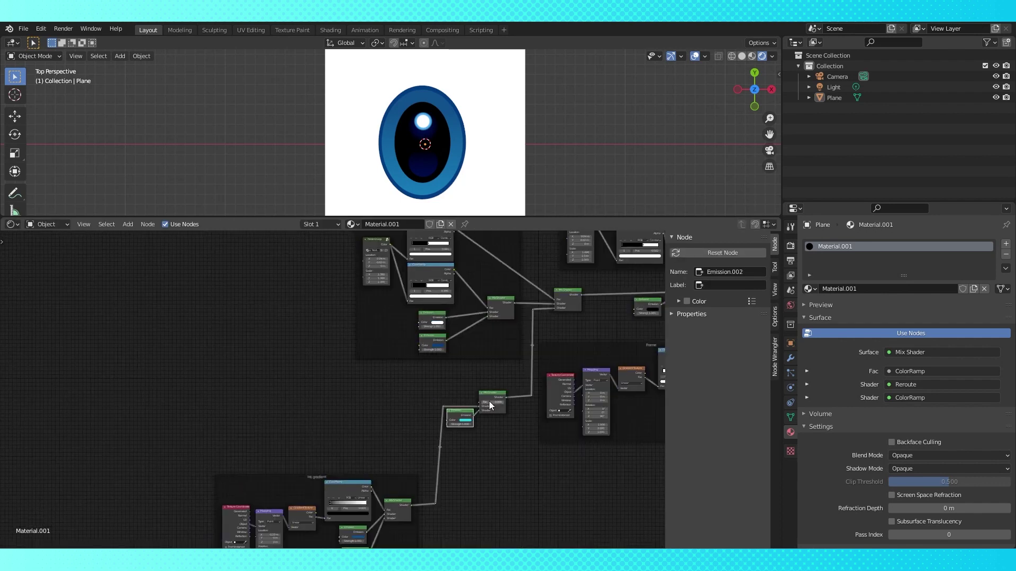
{"action": "scroll", "coordinate": [488, 401], "scroll_direction": "up", "scroll_amount": 2}
{"action": "left_click", "coordinate": [319, 412]}
{"action": "key", "text": "shift+a"}
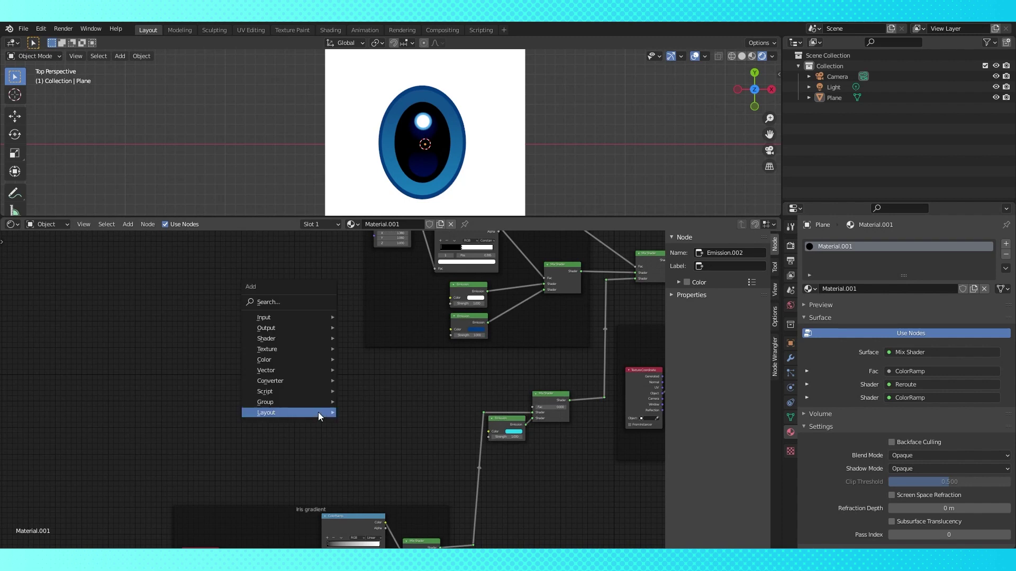
{"action": "mouse_move", "coordinate": [269, 316]}
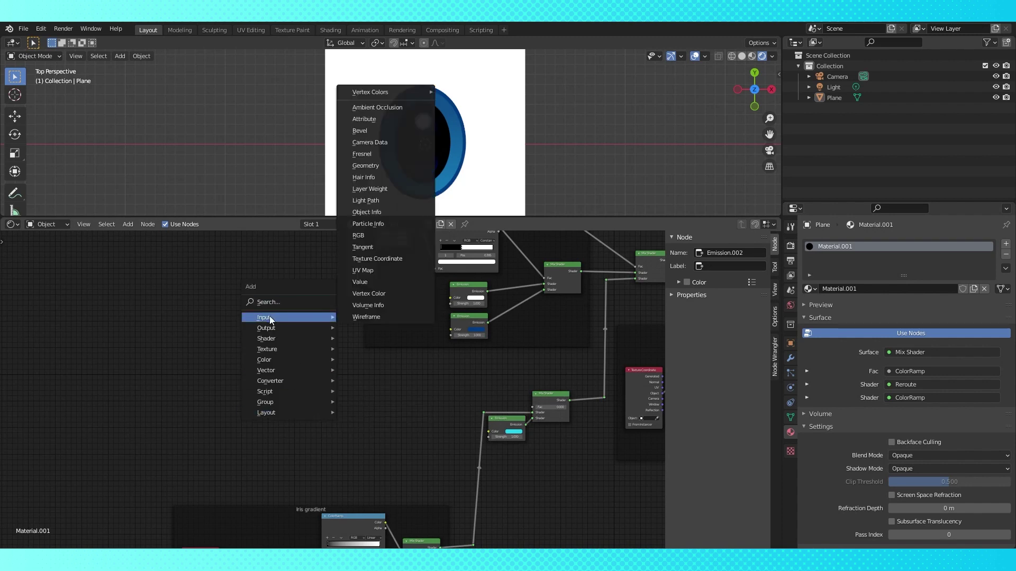
{"action": "left_click", "coordinate": [387, 259]}
{"action": "left_click", "coordinate": [180, 396]}
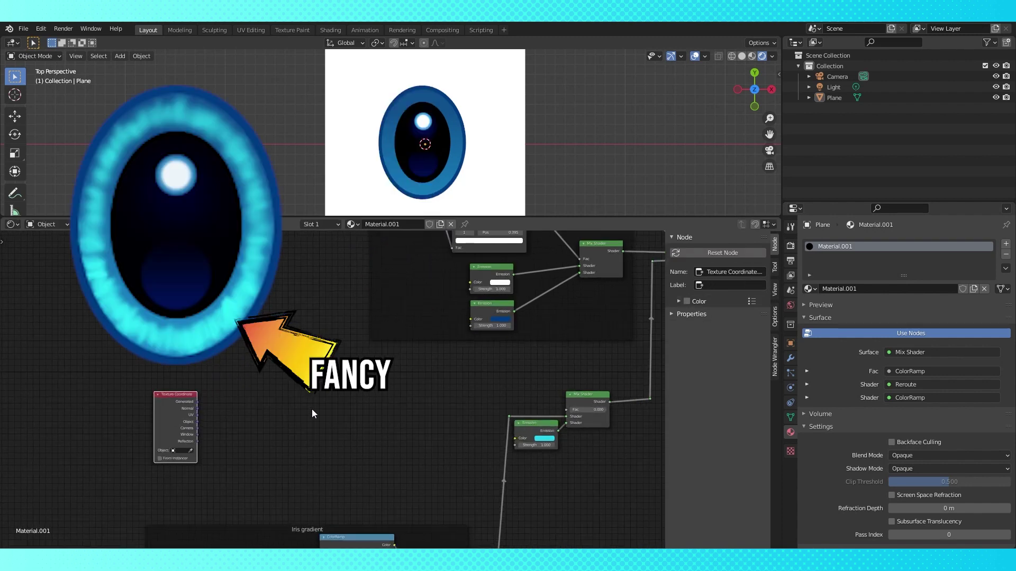
Step: Add a Gradient Texture, link the Object coordinates into its Vector, and place it beside the Texture Coordinate node
{"action": "scroll", "coordinate": [298, 386], "scroll_direction": "up", "scroll_amount": 1}
{"action": "key", "text": "shift+a"}
{"action": "mouse_move", "coordinate": [266, 440]}
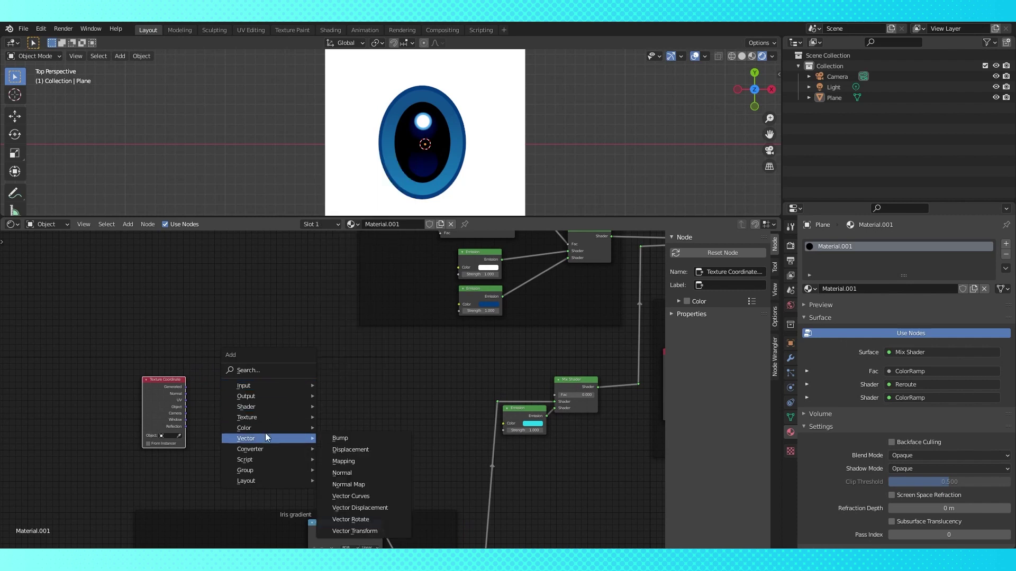
{"action": "mouse_move", "coordinate": [291, 418]}
{"action": "left_click", "coordinate": [353, 301]}
{"action": "left_click", "coordinate": [238, 373]}
{"action": "left_click_drag", "start_coordinate": [186, 407], "coordinate": [236, 401]}
{"action": "left_click_drag", "start_coordinate": [236, 401], "coordinate": [237, 404]}
{"action": "left_click_drag", "start_coordinate": [254, 382], "coordinate": [193, 391]}
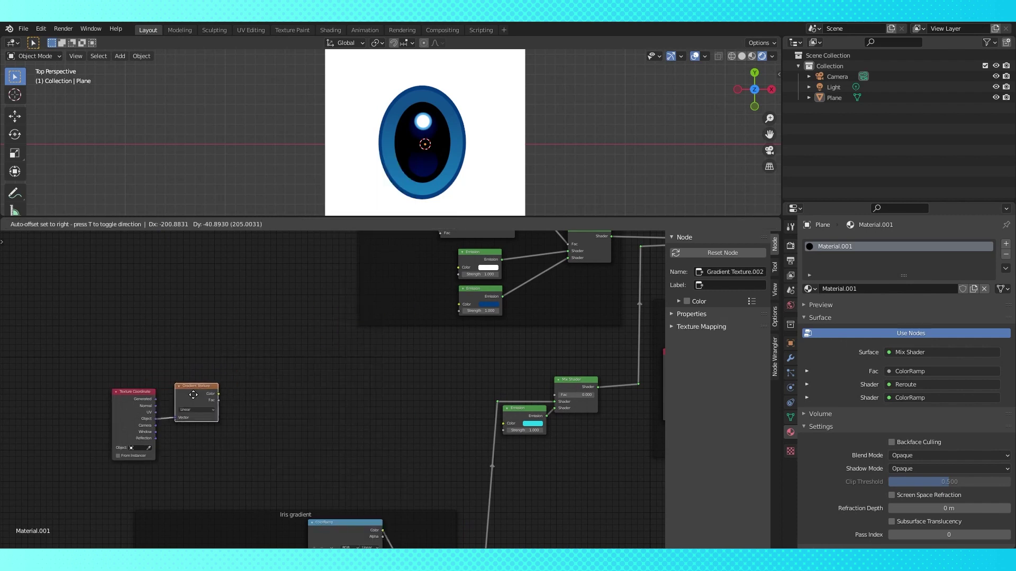
{"action": "left_click_drag", "start_coordinate": [192, 391], "coordinate": [188, 396]}
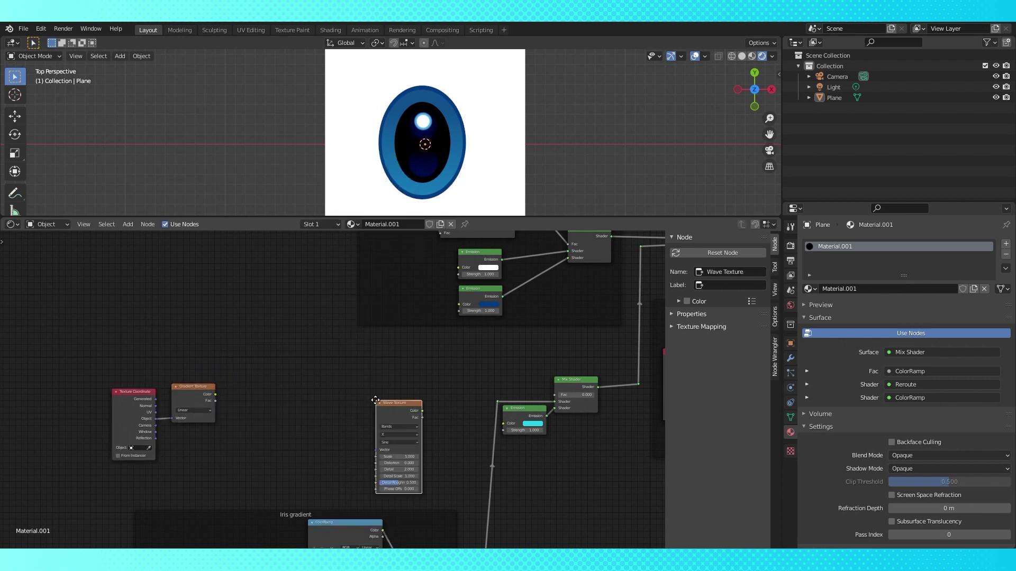
Step: Add a Wave Texture after the new Gradient Texture and change the gradient type to Radial
{"action": "left_click", "coordinate": [262, 343]}
{"action": "scroll", "coordinate": [227, 359], "scroll_direction": "up", "scroll_amount": 1}
{"action": "middle_click_drag", "start_coordinate": [227, 359], "coordinate": [282, 345]}
{"action": "left_click", "coordinate": [249, 408]}
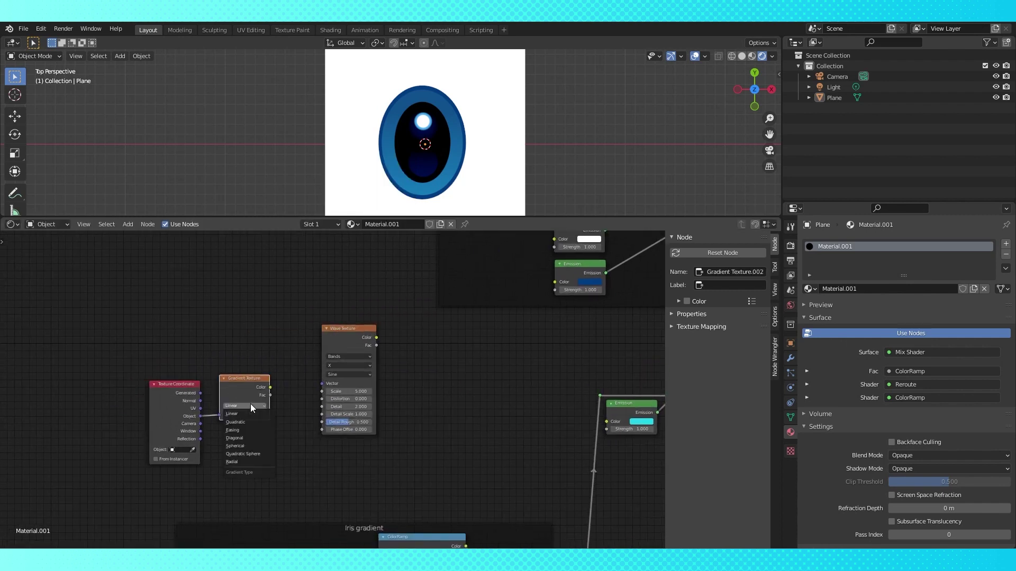
{"action": "left_click", "coordinate": [244, 406]}
{"action": "left_click", "coordinate": [250, 462]}
Step: Feed the radial gradient's Fac into the Wave Texture's Vector and the wave's Fac into the cyan Mix Shader's factor
{"action": "scroll", "coordinate": [306, 351], "scroll_direction": "down", "scroll_amount": 1}
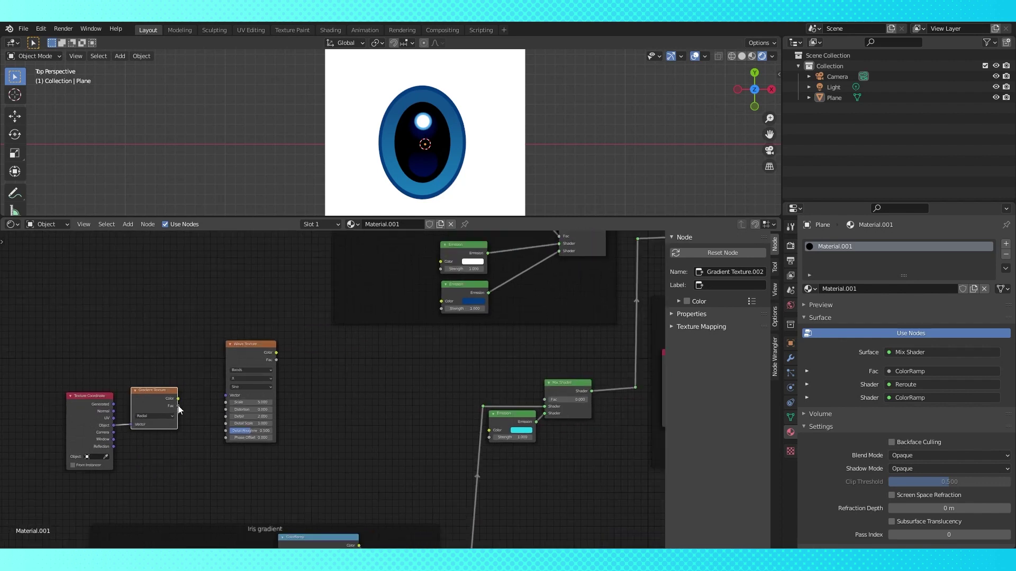
{"action": "left_click_drag", "start_coordinate": [178, 406], "coordinate": [543, 408]}
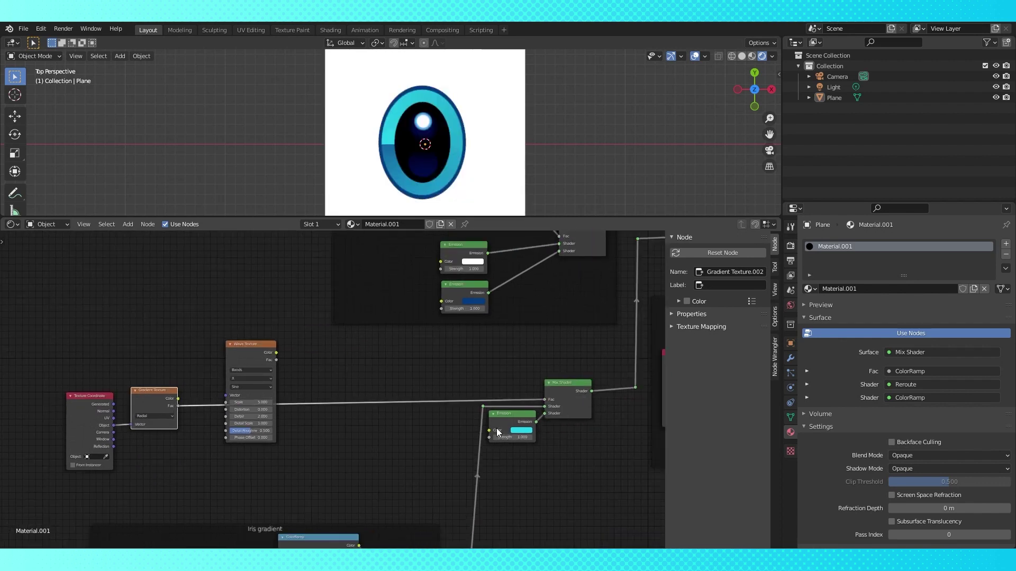
{"action": "left_click_drag", "start_coordinate": [274, 416], "coordinate": [276, 362]}
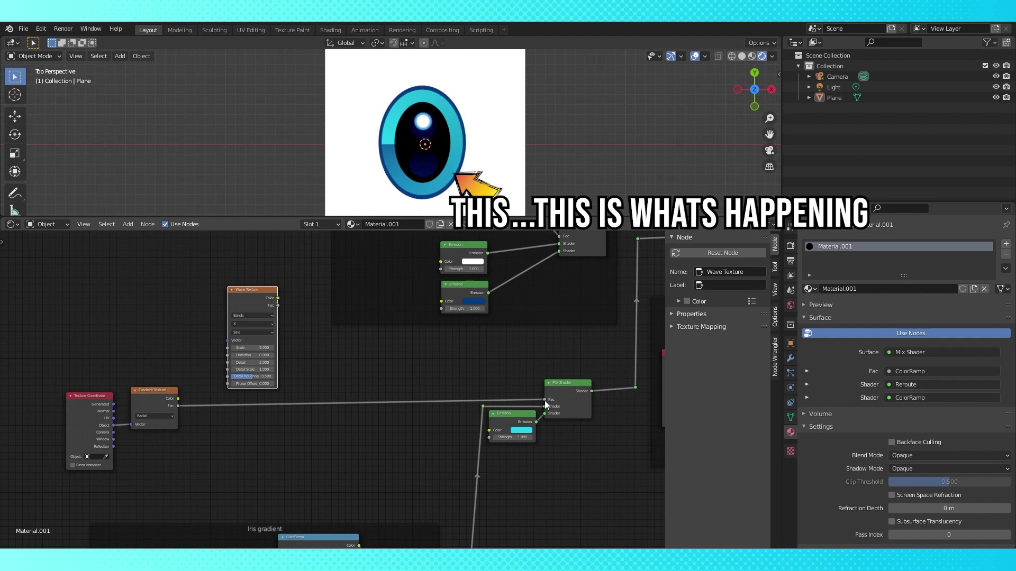
{"action": "left_click_drag", "start_coordinate": [546, 400], "coordinate": [228, 341]}
{"action": "left_click_drag", "start_coordinate": [277, 313], "coordinate": [241, 329]}
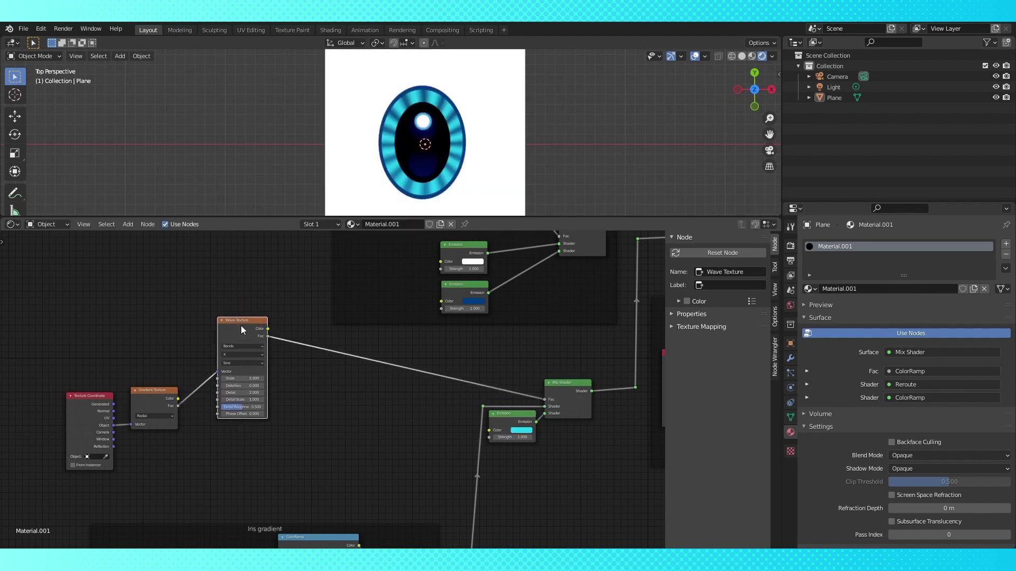
Step: Set the Wave Texture to Rings, Spherical, scale 10, distortion -0.5, detail 16, detail scale 5, detail roughness 0 and phase offset 103.9
{"action": "scroll", "coordinate": [286, 401], "scroll_direction": "up", "scroll_amount": 1}
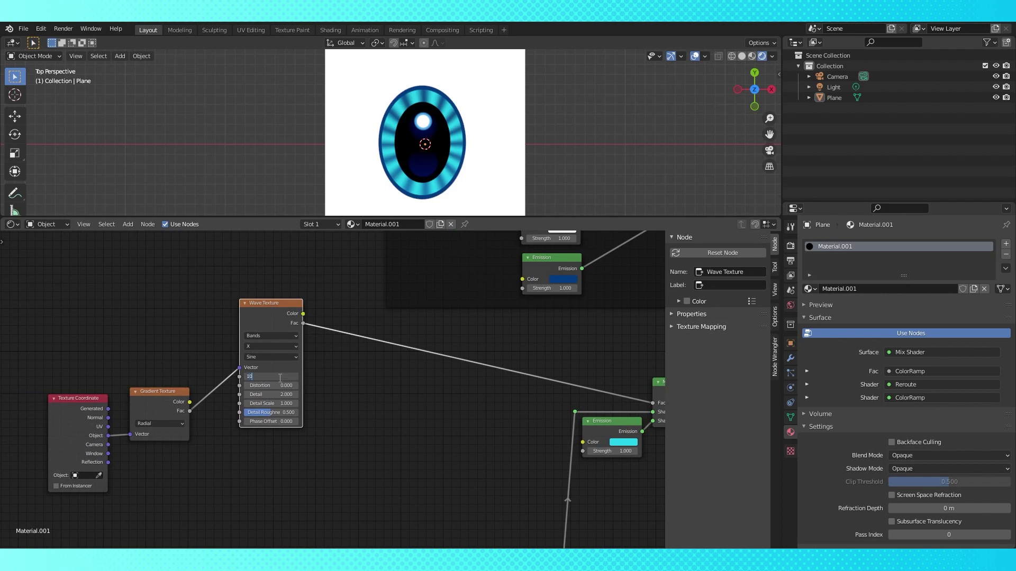
{"action": "key", "text": "Return"}
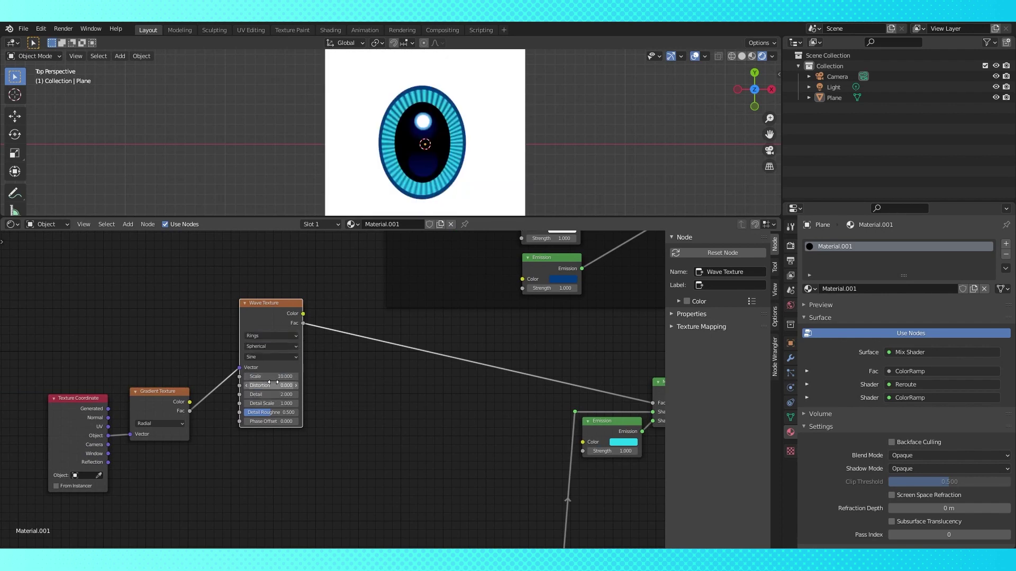
{"action": "left_click_drag", "start_coordinate": [273, 386], "coordinate": [268, 387]}
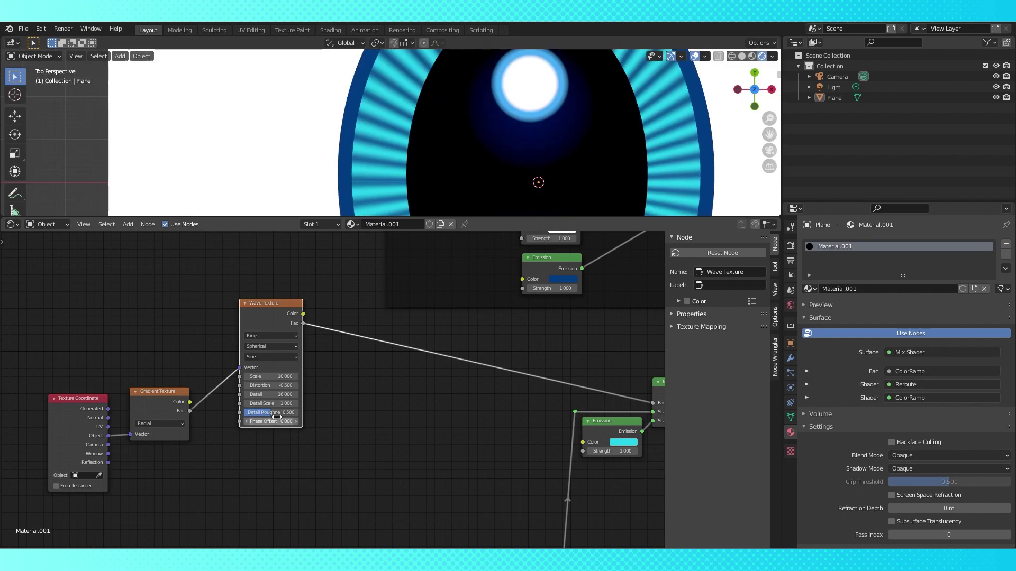
{"action": "left_click_drag", "start_coordinate": [270, 403], "coordinate": [285, 403]}
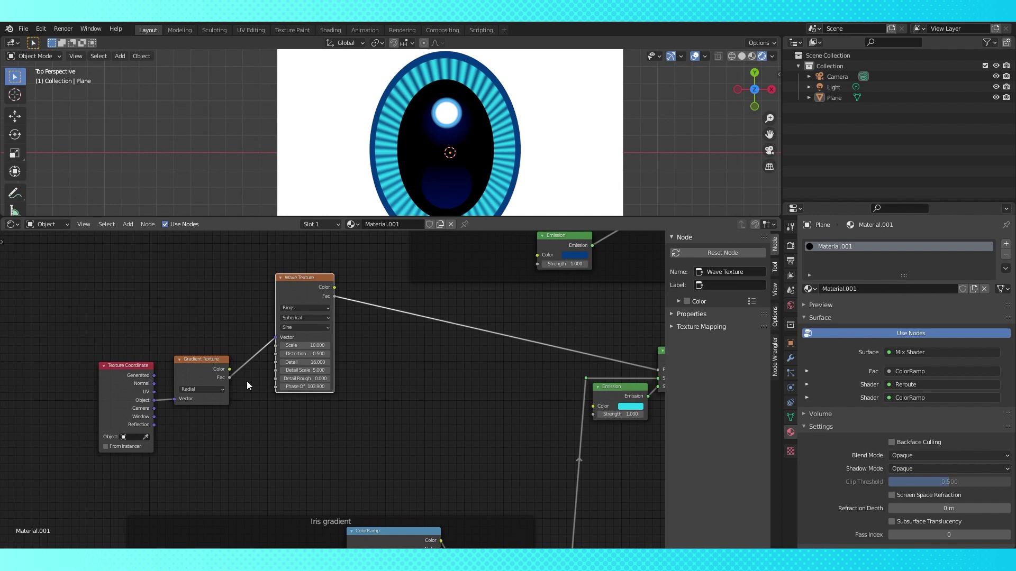
Step: Move the radial Gradient Texture and Wave Texture higher and add a second, linear Gradient Texture below them
{"action": "left_click_drag", "start_coordinate": [199, 358], "coordinate": [214, 334]}
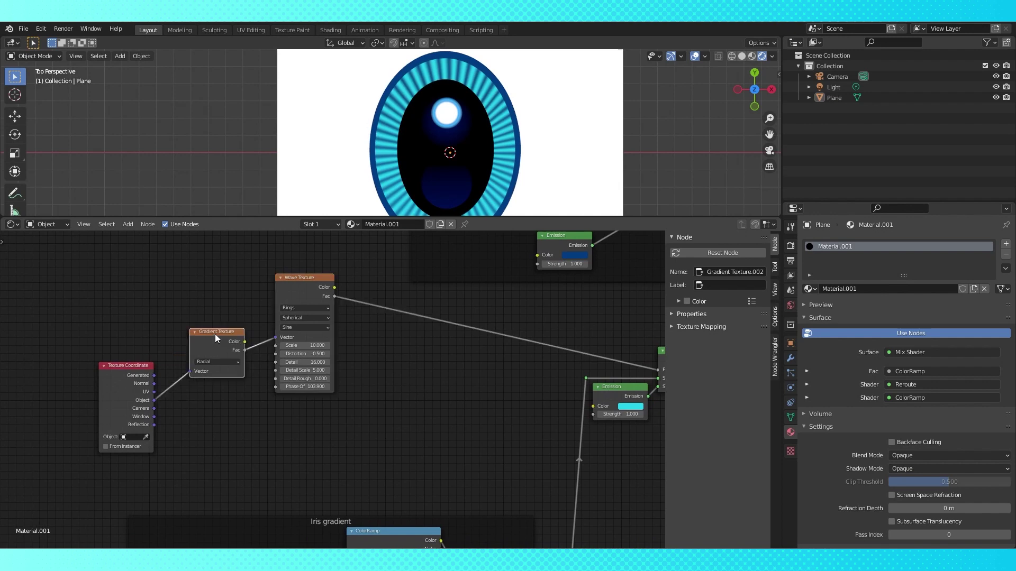
{"action": "left_click_drag", "start_coordinate": [298, 280], "coordinate": [317, 264]}
{"action": "left_click_drag", "start_coordinate": [212, 343], "coordinate": [238, 320]}
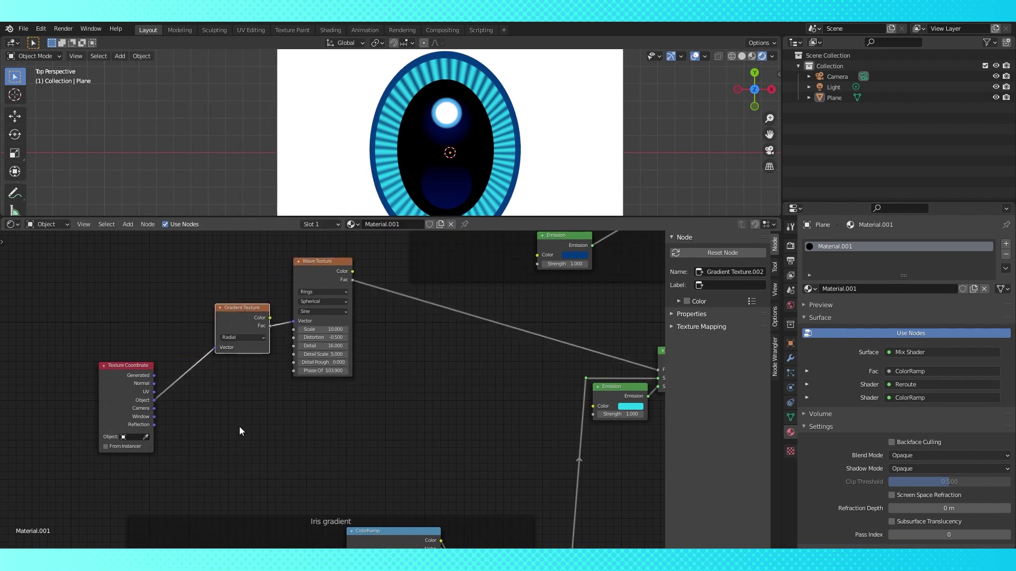
{"action": "key", "text": "shift+a"}
{"action": "mouse_move", "coordinate": [239, 428]}
{"action": "left_click", "coordinate": [300, 311]}
{"action": "left_click", "coordinate": [255, 421]}
Step: Add a Separate XYZ node that takes the Object coordinates and sends its Y output to the linear Gradient Texture's Vector
{"action": "left_click_drag", "start_coordinate": [123, 375], "coordinate": [191, 455]}
{"action": "key", "text": "shift+a"}
{"action": "mouse_move", "coordinate": [207, 440]}
{"action": "mouse_move", "coordinate": [223, 472]}
{"action": "left_click", "coordinate": [273, 440]}
{"action": "left_click", "coordinate": [190, 405]}
{"action": "left_click_drag", "start_coordinate": [218, 417], "coordinate": [198, 425]}
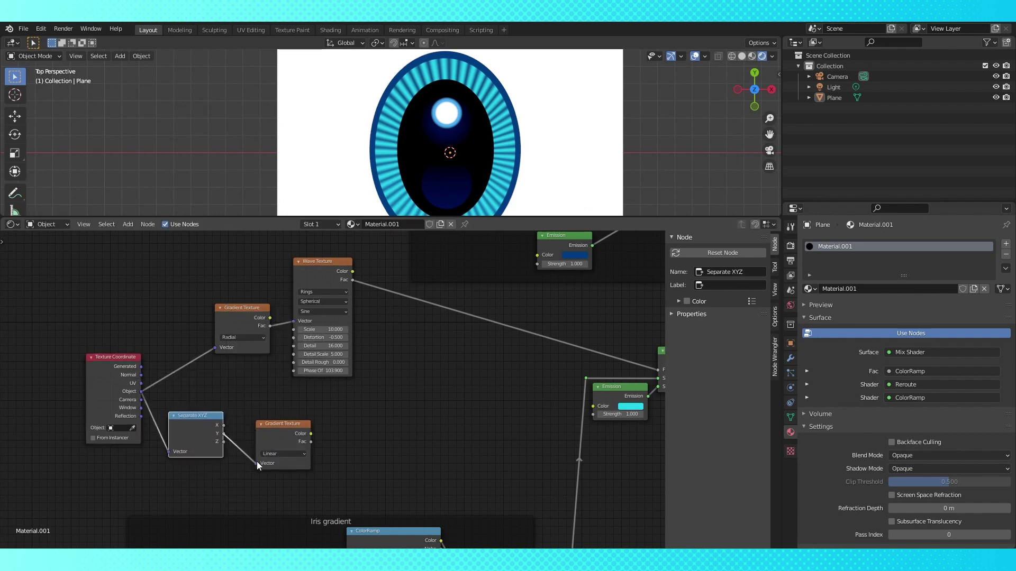
Step: Add a ColorRamp node fed by the linear Gradient Texture's Fac and place it below the wave's link
{"action": "middle_click_drag", "start_coordinate": [370, 451], "coordinate": [331, 454]}
{"action": "key", "text": "shift+a"}
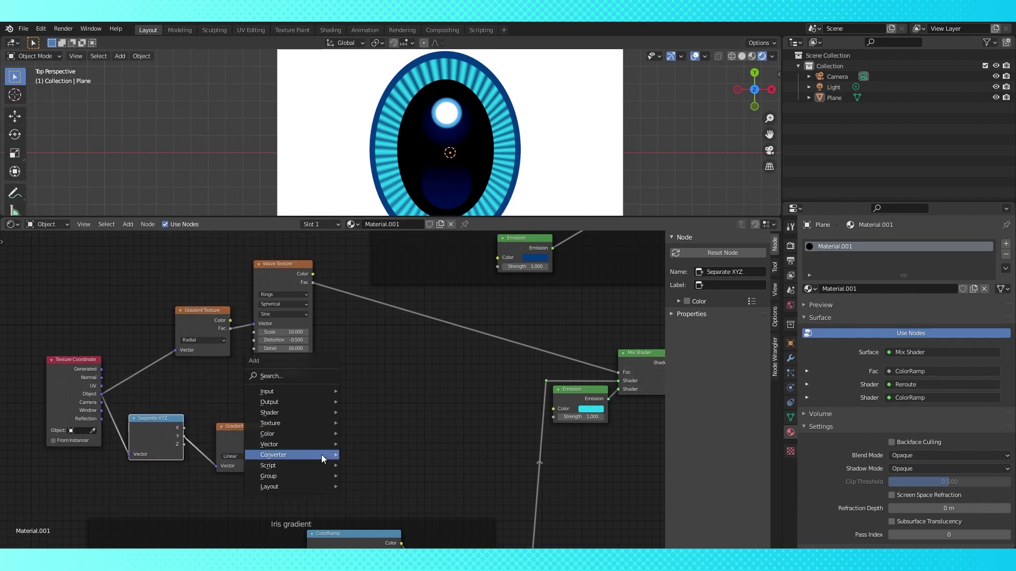
{"action": "mouse_move", "coordinate": [314, 453]}
{"action": "left_click", "coordinate": [370, 315]}
{"action": "left_click", "coordinate": [413, 408]}
{"action": "left_click_drag", "start_coordinate": [271, 444], "coordinate": [376, 462]}
{"action": "middle_click_drag", "start_coordinate": [482, 438], "coordinate": [459, 424]}
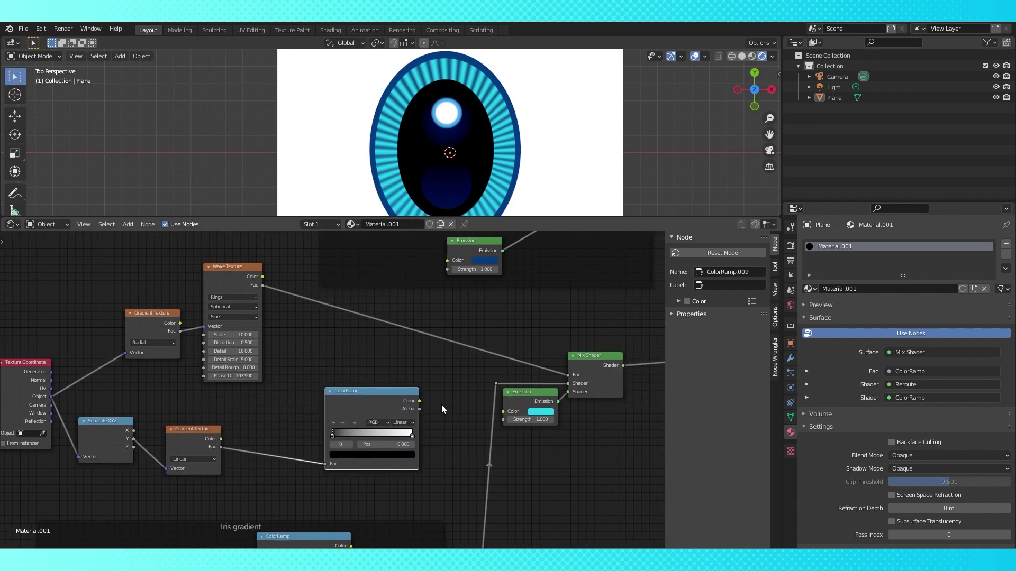
{"action": "scroll", "coordinate": [442, 406], "scroll_direction": "down", "scroll_amount": 1}
{"action": "left_click_drag", "start_coordinate": [388, 395], "coordinate": [353, 395]}
Step: Insert a Math node set to Multiply between the Wave Texture and cyan Mix Shader, with the ColorRamp's Color as its second value
{"action": "key", "text": "shift+a"}
{"action": "mouse_move", "coordinate": [409, 392]}
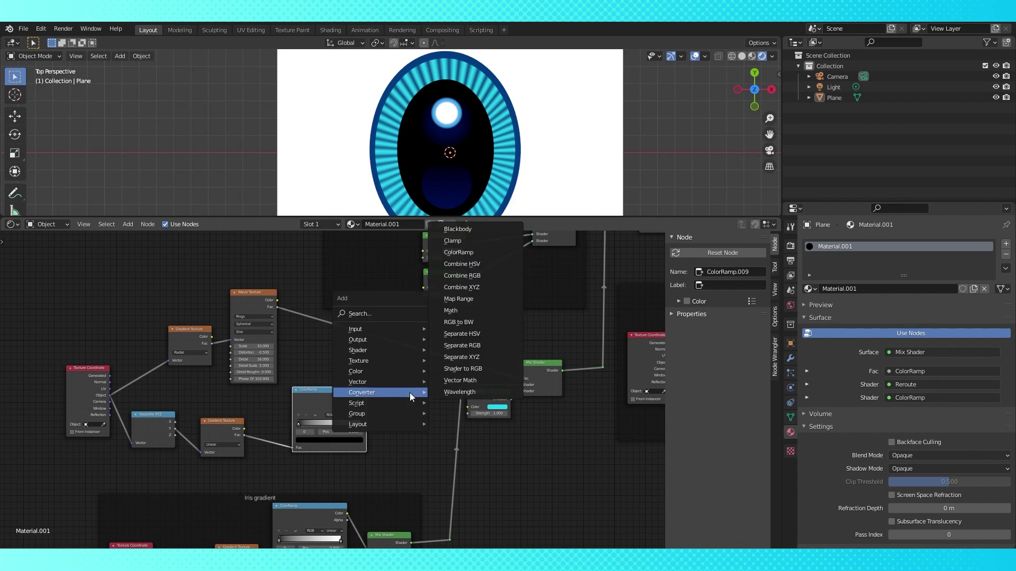
{"action": "left_click", "coordinate": [450, 310]}
{"action": "left_click", "coordinate": [427, 345]}
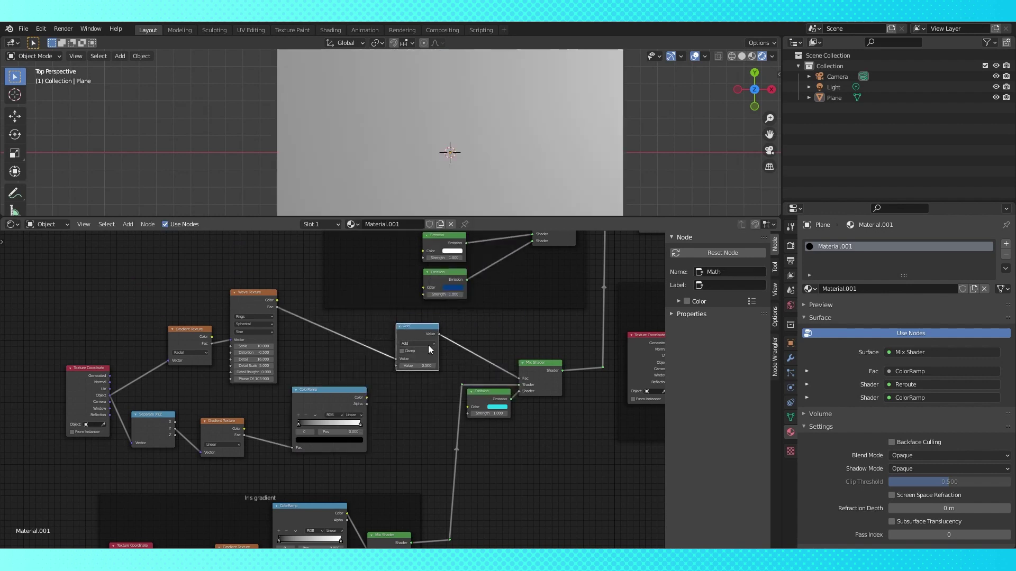
{"action": "left_click", "coordinate": [425, 345]}
{"action": "left_click", "coordinate": [421, 374]}
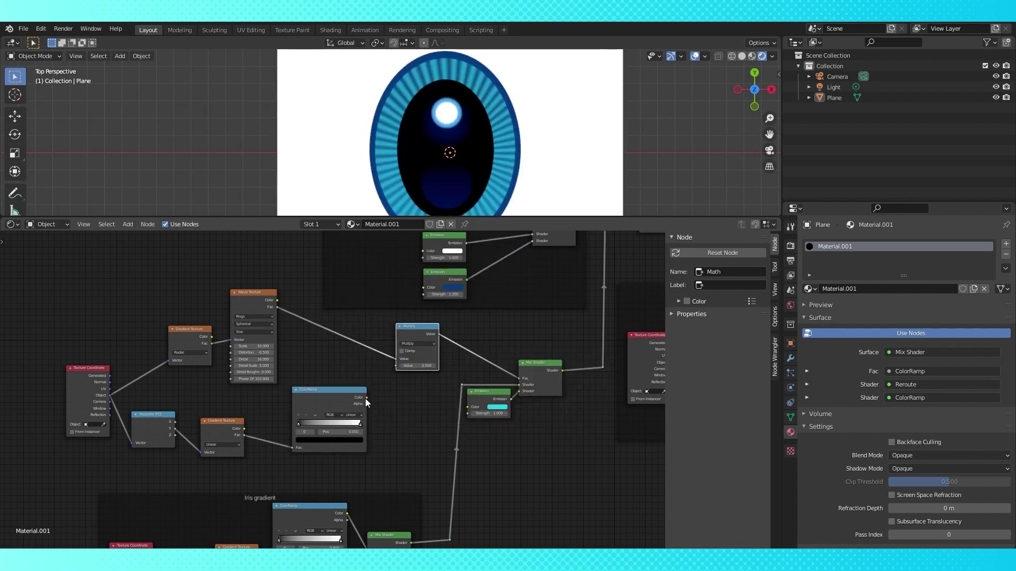
{"action": "left_click_drag", "start_coordinate": [396, 367], "coordinate": [397, 366]}
Step: Make the linear gradient's ColorRamp run from white to black with Ease interpolation and the white stop at 0.005
{"action": "scroll", "coordinate": [338, 393], "scroll_direction": "up", "scroll_amount": 3}
{"action": "middle_click_drag", "start_coordinate": [339, 394], "coordinate": [359, 325]}
{"action": "mouse_move", "coordinate": [399, 379]}
{"action": "left_mouse_down"}
{"action": "mouse_move", "coordinate": [326, 377]}
{"action": "mouse_move", "coordinate": [402, 365]}
{"action": "left_mouse_up"}
{"action": "left_click_drag", "start_coordinate": [327, 379], "coordinate": [287, 379]}
{"action": "left_click", "coordinate": [395, 364]}
{"action": "left_click", "coordinate": [386, 375]}
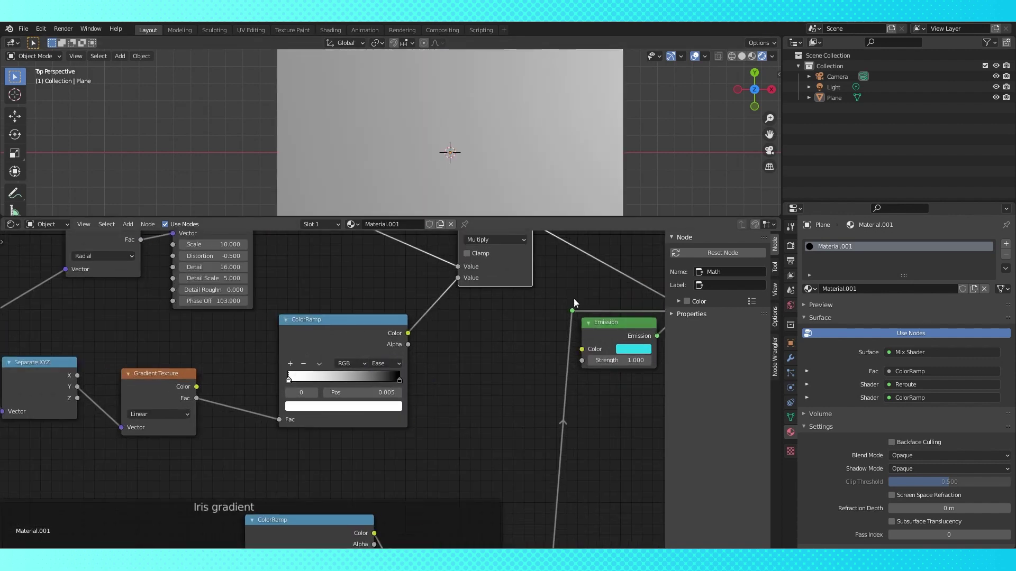
Step: Insert a Math node set to Add with value 0.5 between the linear Gradient Texture and its ColorRamp
{"action": "scroll", "coordinate": [254, 353], "scroll_direction": "left", "scroll_amount": 6}
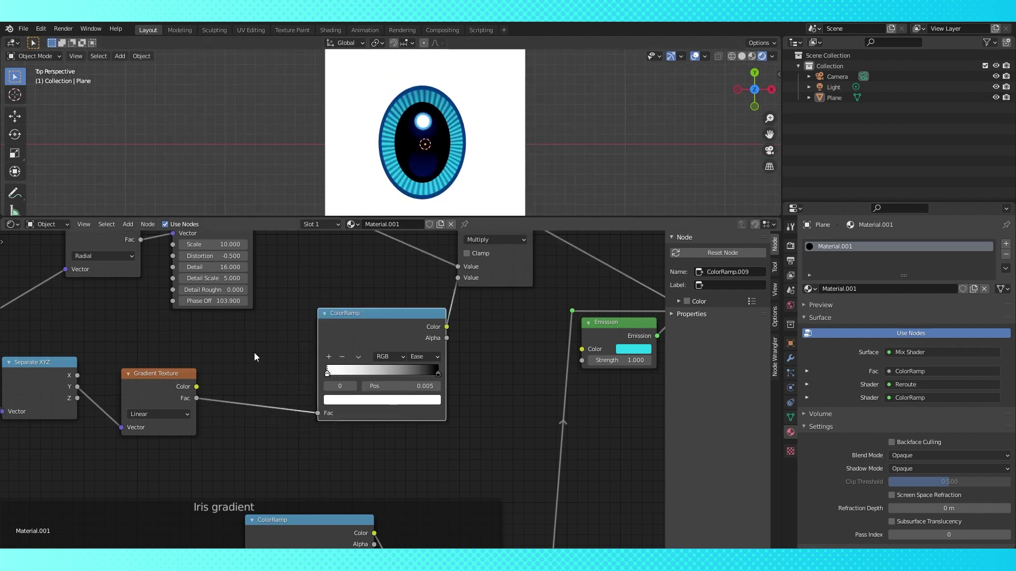
{"action": "key", "text": "shift+a"}
{"action": "left_click", "coordinate": [314, 447]}
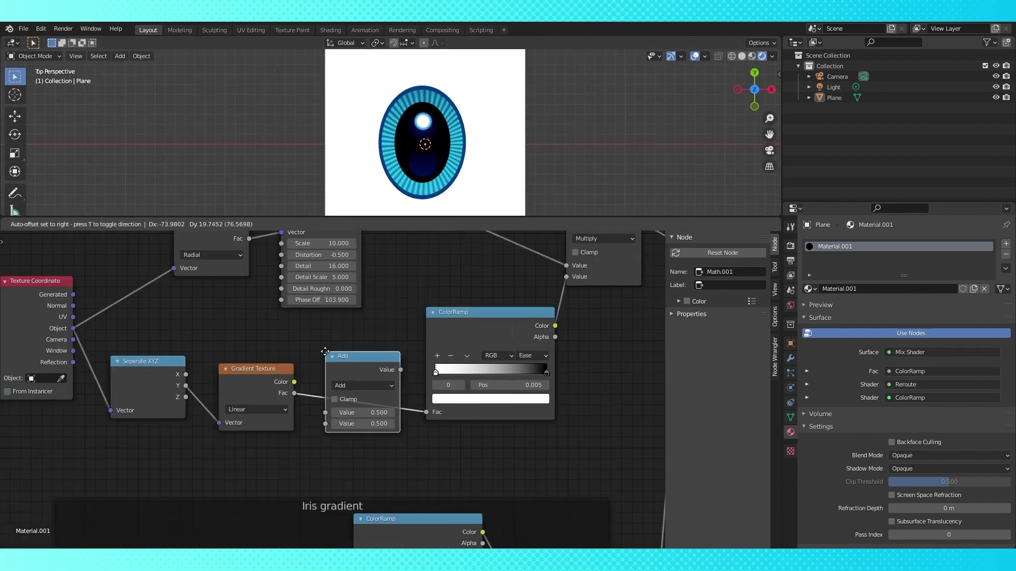
{"action": "left_click", "coordinate": [334, 351]}
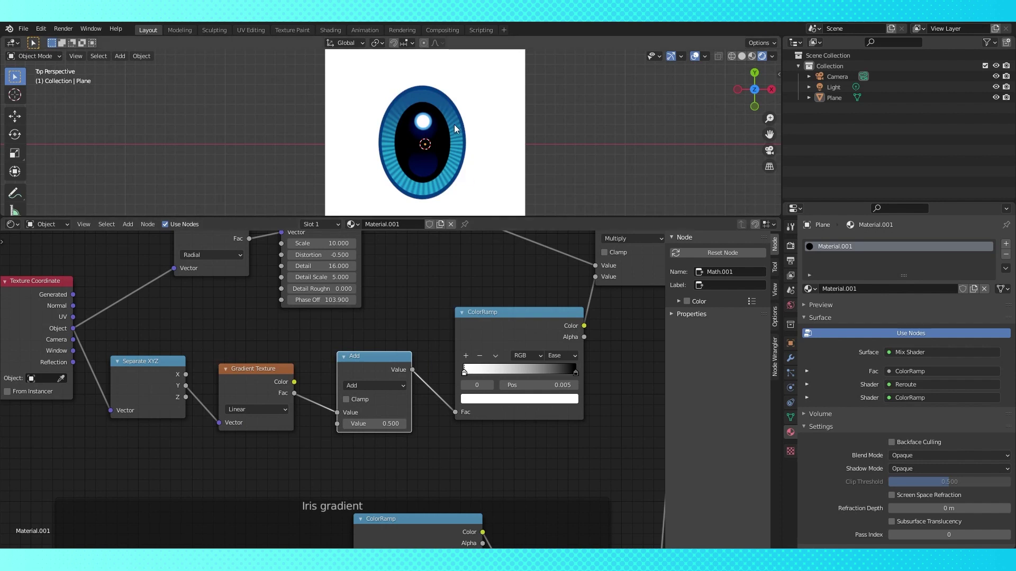
{"action": "left_click_drag", "start_coordinate": [513, 320], "coordinate": [487, 319]}
{"action": "scroll", "coordinate": [451, 294], "scroll_direction": "down", "scroll_amount": 5}
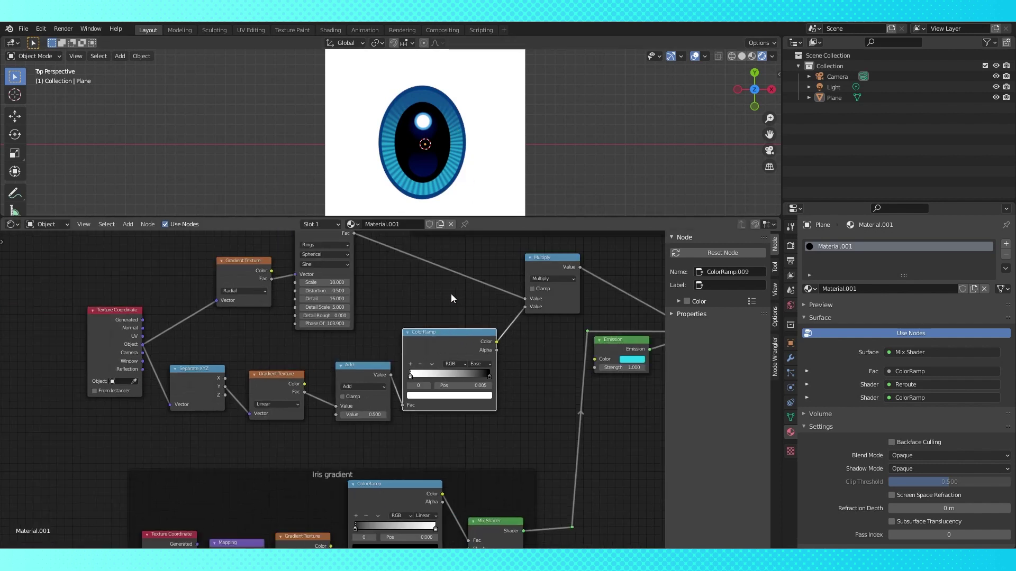
Step: Move the radial Gradient and Wave Texture nodes higher and the linear gradient branch lower to separate the two branches
{"action": "left_click_drag", "start_coordinate": [232, 280], "coordinate": [341, 366]}
{"action": "left_click_drag", "start_coordinate": [315, 292], "coordinate": [294, 267]}
{"action": "middle_click_drag", "start_coordinate": [420, 411], "coordinate": [435, 363]}
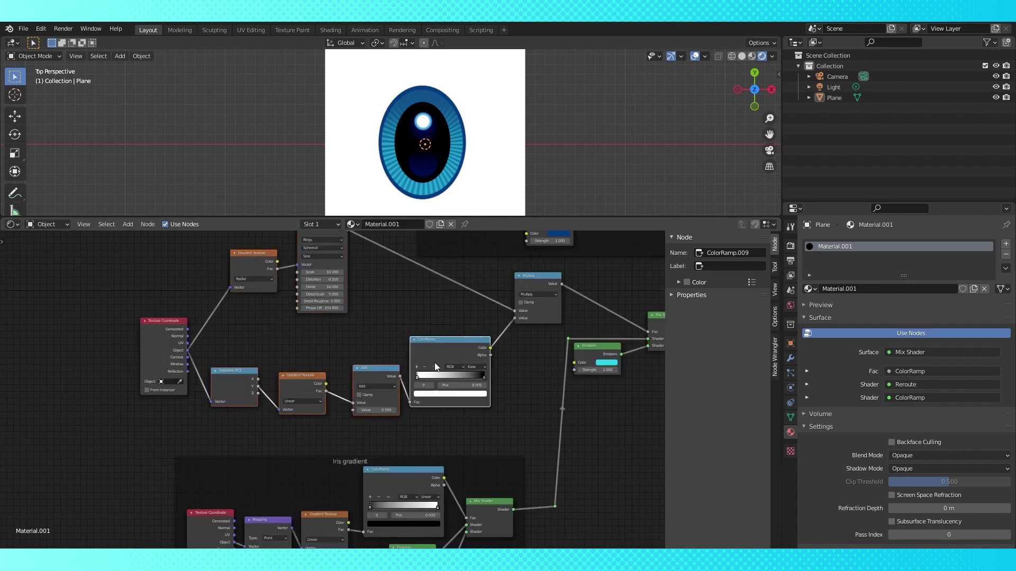
{"action": "left_click_drag", "start_coordinate": [434, 363], "coordinate": [437, 387]}
Step: Move the Iris gradient frame and its output reroute further down the node tree
{"action": "middle_click_drag", "start_coordinate": [465, 476], "coordinate": [457, 368]}
{"action": "left_click", "coordinate": [476, 370]}
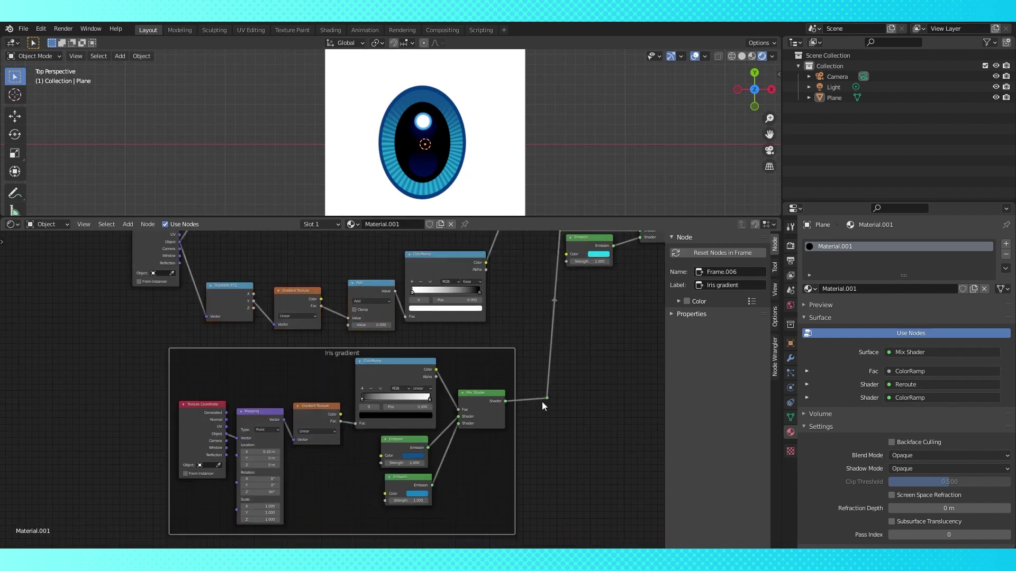
{"action": "left_click_drag", "start_coordinate": [547, 400], "coordinate": [545, 544], "text": "shift"}
{"action": "middle_click_drag", "start_coordinate": [479, 395], "coordinate": [484, 530]}
Step: Lower the linear gradient branch and move the Texture Coordinate node outward to open space between the branches
{"action": "left_click_drag", "start_coordinate": [502, 482], "coordinate": [233, 407]}
{"action": "left_click_drag", "start_coordinate": [238, 423], "coordinate": [231, 475]}
{"action": "left_click_drag", "start_coordinate": [155, 359], "coordinate": [120, 363]}
Step: Add a Noise Texture between the two branches and feed the Object coordinates into its Vector
{"action": "middle_click_drag", "start_coordinate": [218, 360], "coordinate": [268, 353]}
{"action": "key", "text": "shift+a"}
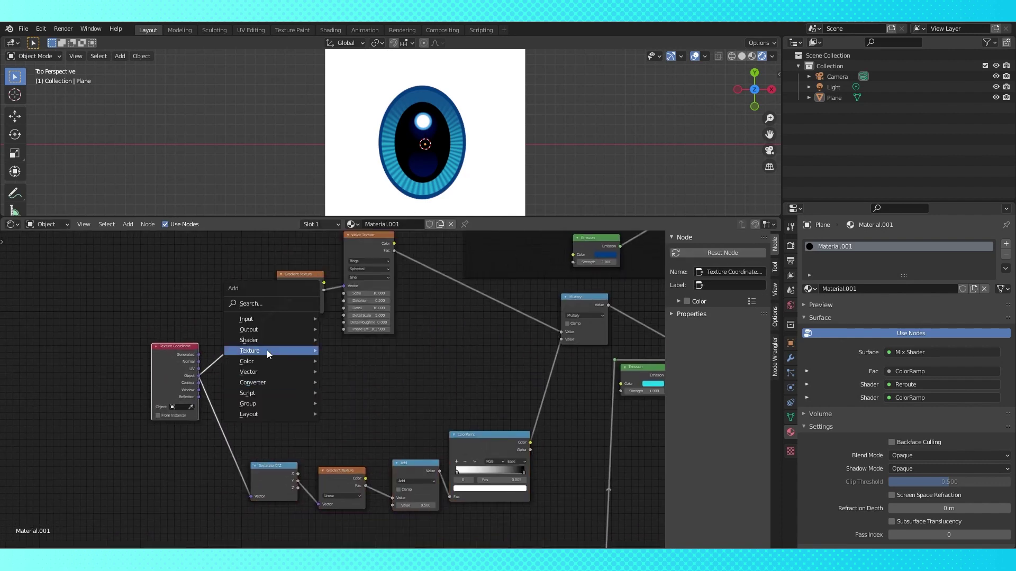
{"action": "mouse_move", "coordinate": [268, 353]}
{"action": "left_click", "coordinate": [361, 472]}
{"action": "left_click", "coordinate": [272, 349]}
{"action": "left_click_drag", "start_coordinate": [200, 376], "coordinate": [270, 384]}
{"action": "left_click_drag", "start_coordinate": [294, 352], "coordinate": [350, 412]}
Step: Add a ColorRamp node beside the Noise Texture, driven by the noise's Color output
{"action": "key", "text": "shift+a"}
{"action": "mouse_move", "coordinate": [365, 422]}
{"action": "left_click", "coordinate": [455, 276]}
{"action": "left_click", "coordinate": [352, 349]}
{"action": "scroll", "coordinate": [493, 365], "scroll_direction": "down", "scroll_amount": 1}
{"action": "middle_click_drag", "start_coordinate": [489, 311], "coordinate": [433, 345]}
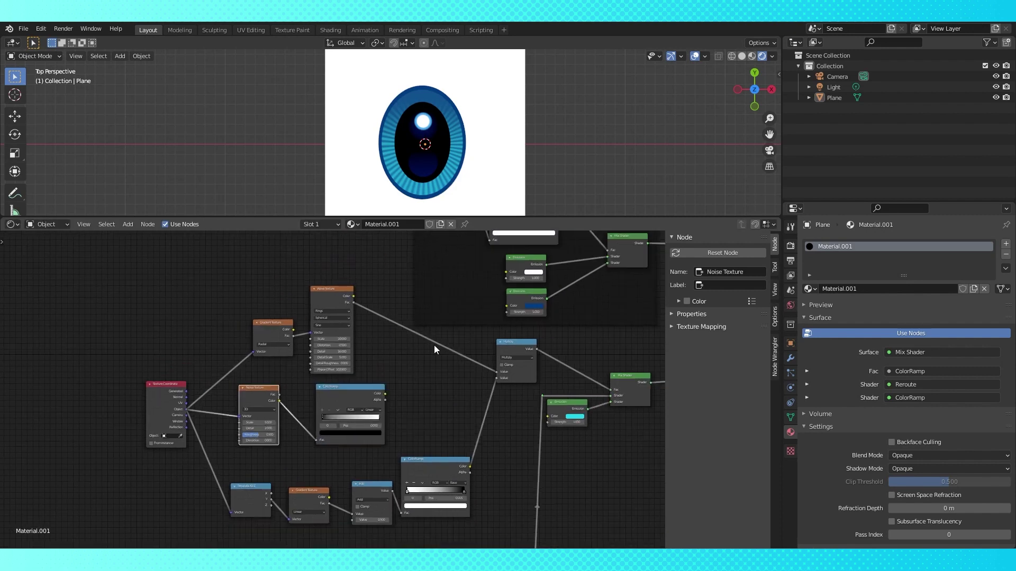
{"action": "left_click_drag", "start_coordinate": [445, 317], "coordinate": [450, 298]}
Step: Insert a MixRGB node between the Wave Texture and Multiply node, with the noise ColorRamp's Color feeding Color2
{"action": "middle_click_drag", "start_coordinate": [416, 393], "coordinate": [405, 383]}
{"action": "key", "text": "shift+a"}
{"action": "mouse_move", "coordinate": [405, 383]}
{"action": "mouse_move", "coordinate": [371, 363]}
{"action": "left_click", "coordinate": [460, 421]}
{"action": "left_click", "coordinate": [401, 316]}
{"action": "scroll", "coordinate": [339, 391], "scroll_direction": "up", "scroll_amount": 3}
{"action": "left_click_drag", "start_coordinate": [384, 383], "coordinate": [420, 352]}
Step: Set the Mix node's factor to 1 and the Noise Texture's scale to 9.5
{"action": "scroll", "coordinate": [470, 192], "scroll_direction": "up", "scroll_amount": 4}
{"action": "scroll", "coordinate": [359, 406], "scroll_direction": "up", "scroll_amount": 3}
{"action": "middle_click_drag", "start_coordinate": [358, 406], "coordinate": [372, 366]}
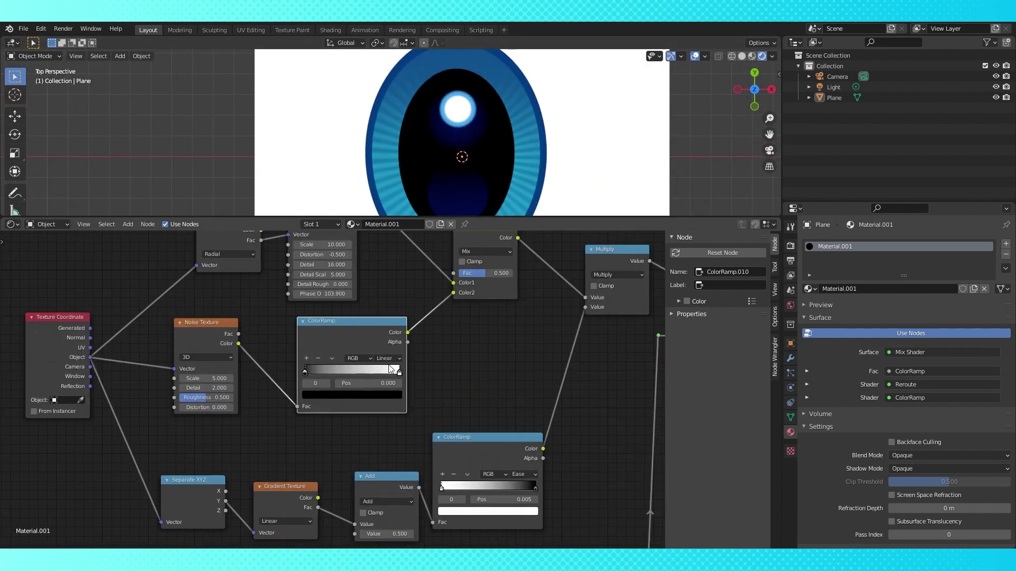
{"action": "left_click_drag", "start_coordinate": [389, 369], "coordinate": [370, 376]}
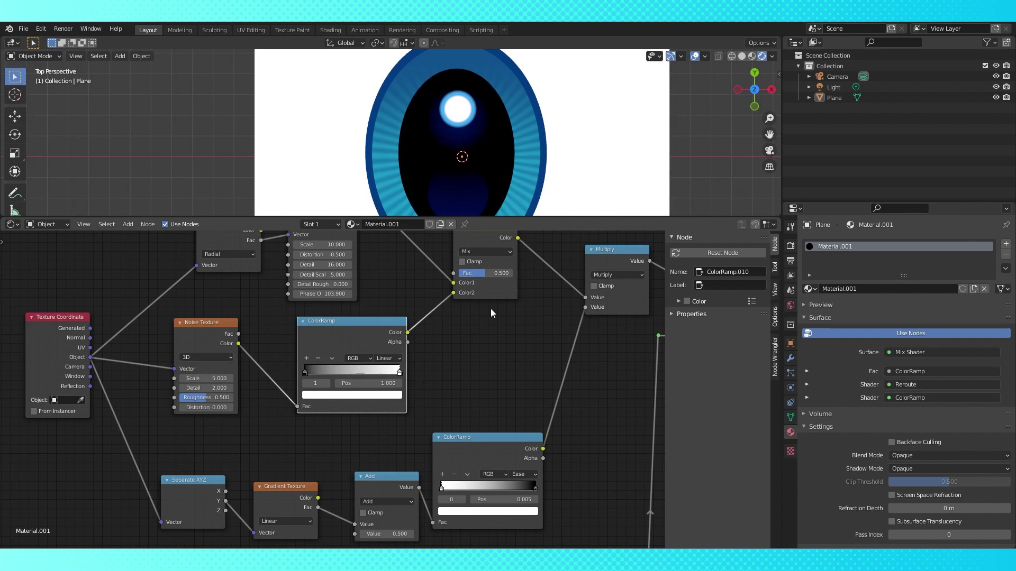
{"action": "left_click_drag", "start_coordinate": [492, 276], "coordinate": [516, 276]}
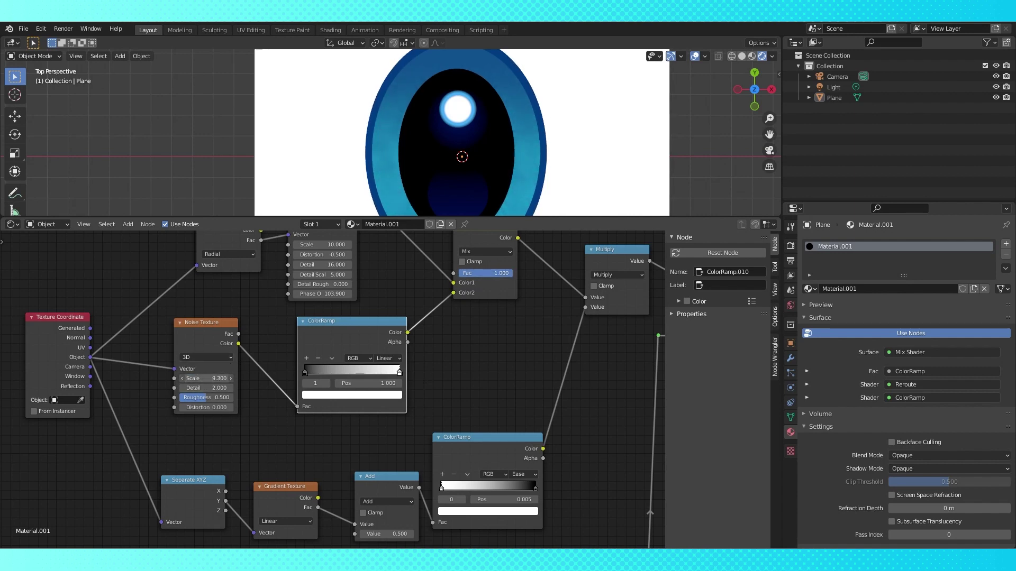
{"action": "left_click_drag", "start_coordinate": [206, 378], "coordinate": [198, 378]}
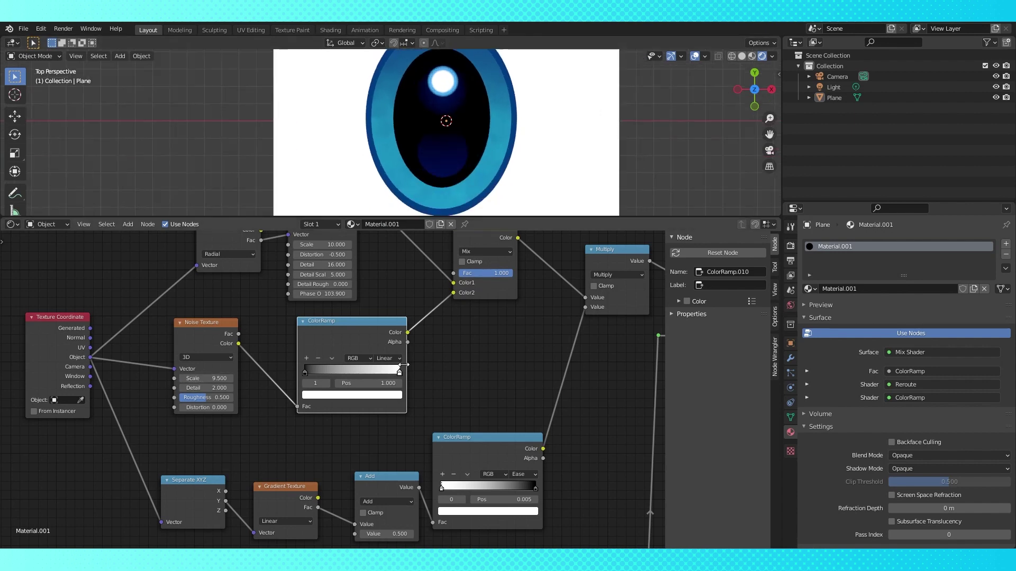
Step: Move the noise ColorRamp's white stop inward and black stop to 0.327, with noise detail 11.2 and Mix factor 0.617
{"action": "left_click_drag", "start_coordinate": [400, 375], "coordinate": [360, 374]}
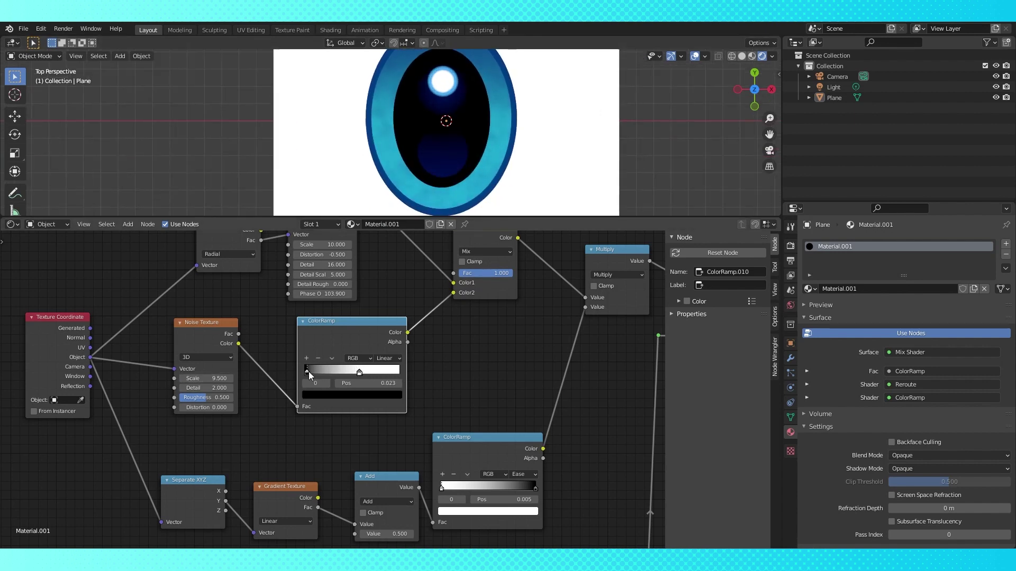
{"action": "left_click_drag", "start_coordinate": [342, 366], "coordinate": [338, 366]}
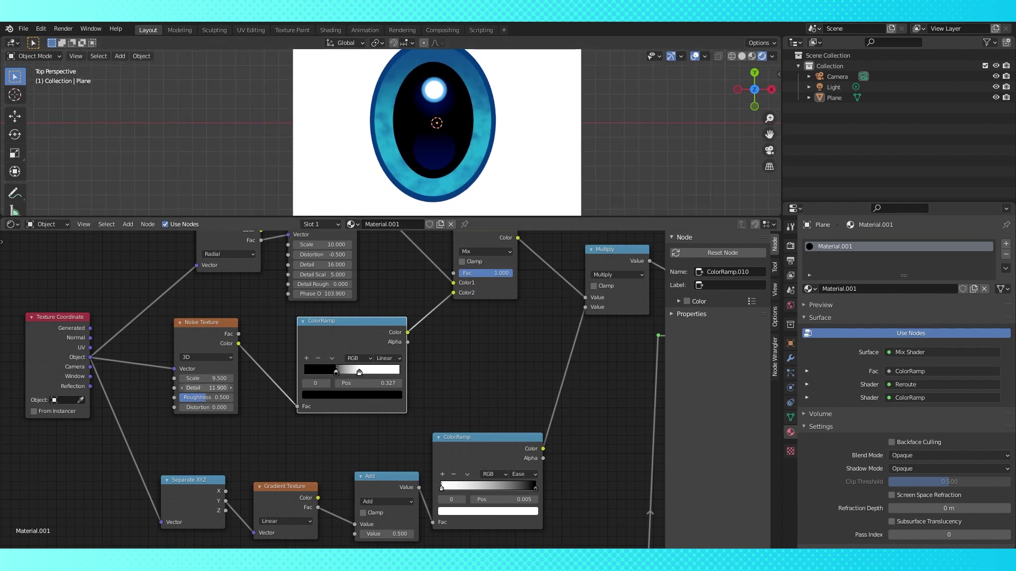
{"action": "middle_click_drag", "start_coordinate": [485, 338], "coordinate": [381, 418]}
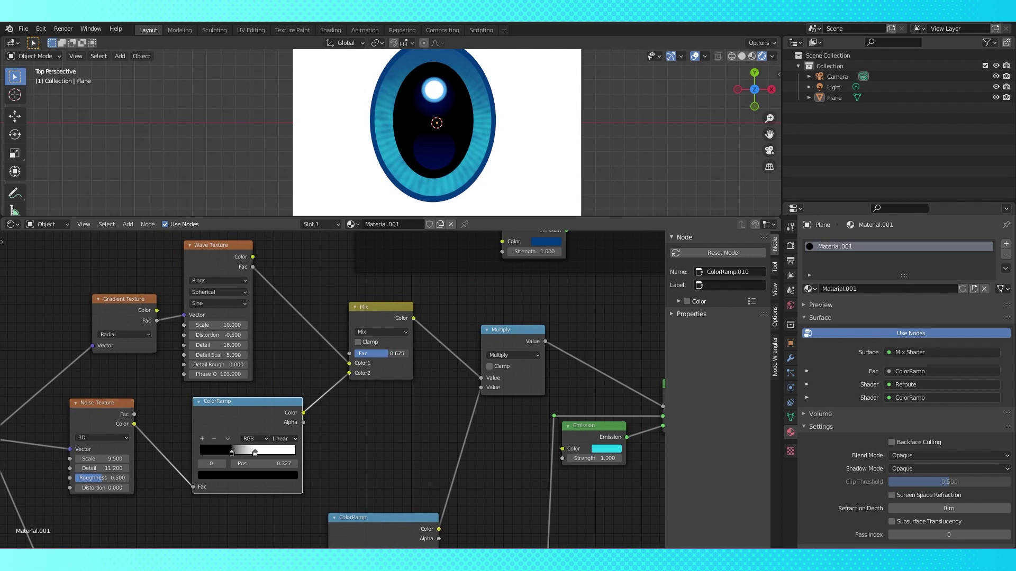
Step: Reposition the Texture Coordinate node and add a reroute on the links leaving its Object output
{"action": "scroll", "coordinate": [334, 402], "scroll_direction": "down", "scroll_amount": 8}
{"action": "middle_click_drag", "start_coordinate": [364, 405], "coordinate": [443, 360]}
{"action": "left_click_drag", "start_coordinate": [205, 362], "coordinate": [203, 371]}
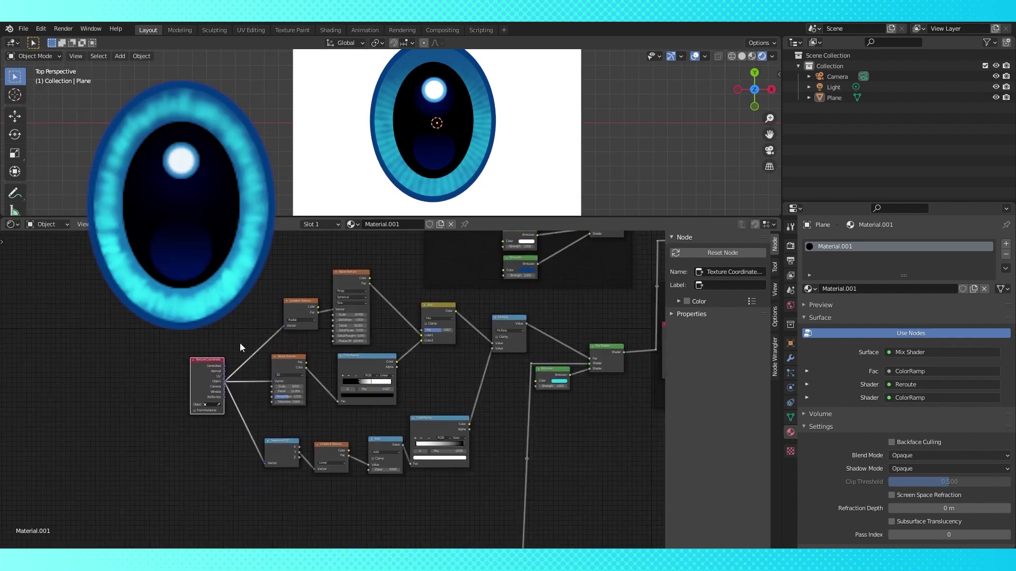
{"action": "scroll", "coordinate": [260, 352], "scroll_direction": "up", "scroll_amount": 1}
{"action": "left_click", "coordinate": [248, 392]}
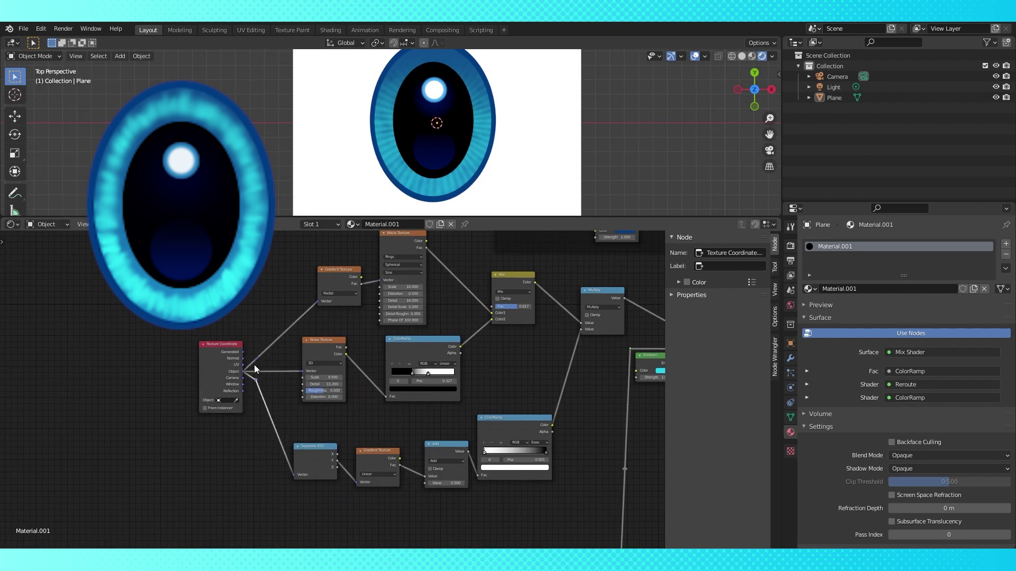
Step: Move the Noise and radial Gradient nodes closer to Texture Coordinate and add reroutes on the upper and lower Object links
{"action": "left_click_drag", "start_coordinate": [323, 352], "coordinate": [299, 355]}
{"action": "left_click_drag", "start_coordinate": [342, 281], "coordinate": [298, 309]}
{"action": "left_click", "coordinate": [271, 345]}
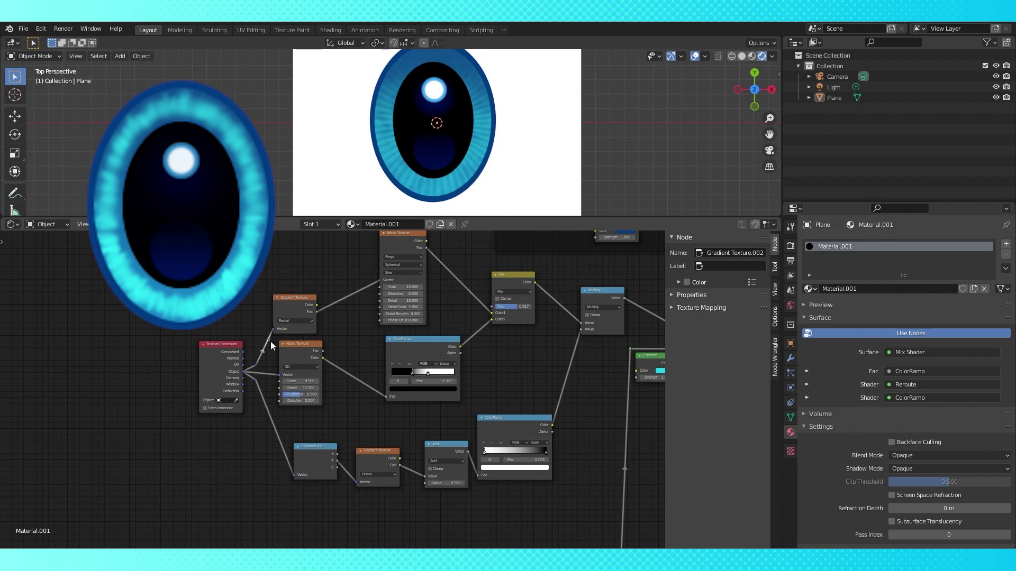
{"action": "right_click_drag", "start_coordinate": [277, 424], "coordinate": [269, 425], "text": "shift"}
{"action": "left_click_drag", "start_coordinate": [273, 425], "coordinate": [255, 433]}
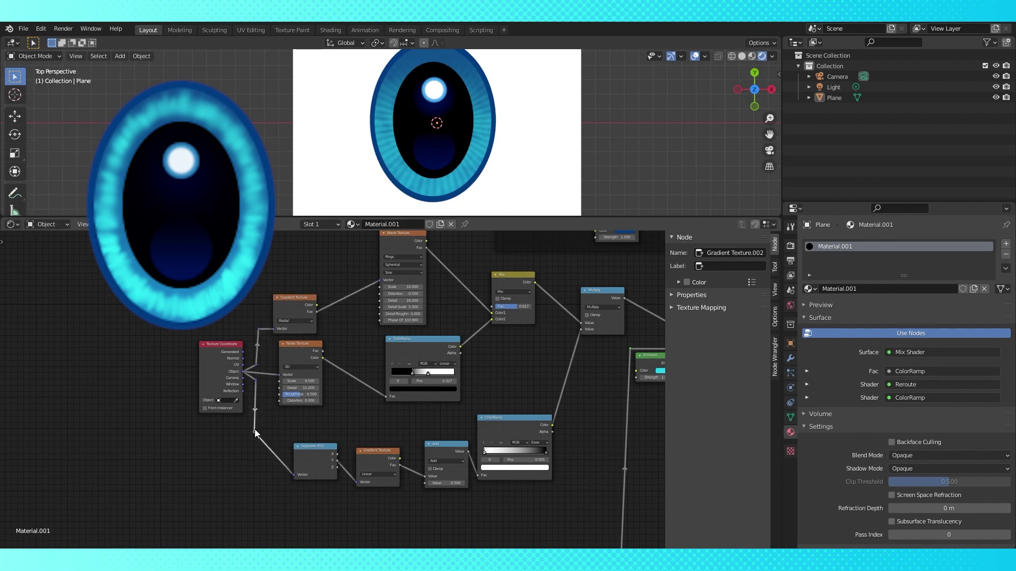
Step: Pull the radial Gradient, Separate XYZ, noise ColorRamp and Wave Texture nodes into a compact layout beside Texture Coordinate
{"action": "left_click_drag", "start_coordinate": [294, 347], "coordinate": [286, 314]}
{"action": "left_click_drag", "start_coordinate": [311, 452], "coordinate": [255, 440]}
{"action": "middle_click_drag", "start_coordinate": [249, 466], "coordinate": [300, 490]}
{"action": "scroll", "coordinate": [300, 490], "scroll_direction": "up", "scroll_amount": 3}
{"action": "left_click_drag", "start_coordinate": [506, 339], "coordinate": [420, 343]}
{"action": "middle_click_drag", "start_coordinate": [443, 344], "coordinate": [414, 408]}
{"action": "left_click_drag", "start_coordinate": [458, 270], "coordinate": [378, 276]}
Step: Pull the linear Gradient, Add, its ColorRamp, Mix and Multiply nodes closer together to compact the streak network
{"action": "middle_click_drag", "start_coordinate": [494, 436], "coordinate": [432, 319]}
{"action": "left_click_drag", "start_coordinate": [375, 430], "coordinate": [324, 388]}
{"action": "left_click_drag", "start_coordinate": [450, 412], "coordinate": [380, 380]}
{"action": "middle_click_drag", "start_coordinate": [531, 386], "coordinate": [392, 419]}
{"action": "left_click_drag", "start_coordinate": [399, 410], "coordinate": [327, 346]}
{"action": "middle_click_drag", "start_coordinate": [404, 285], "coordinate": [417, 355]}
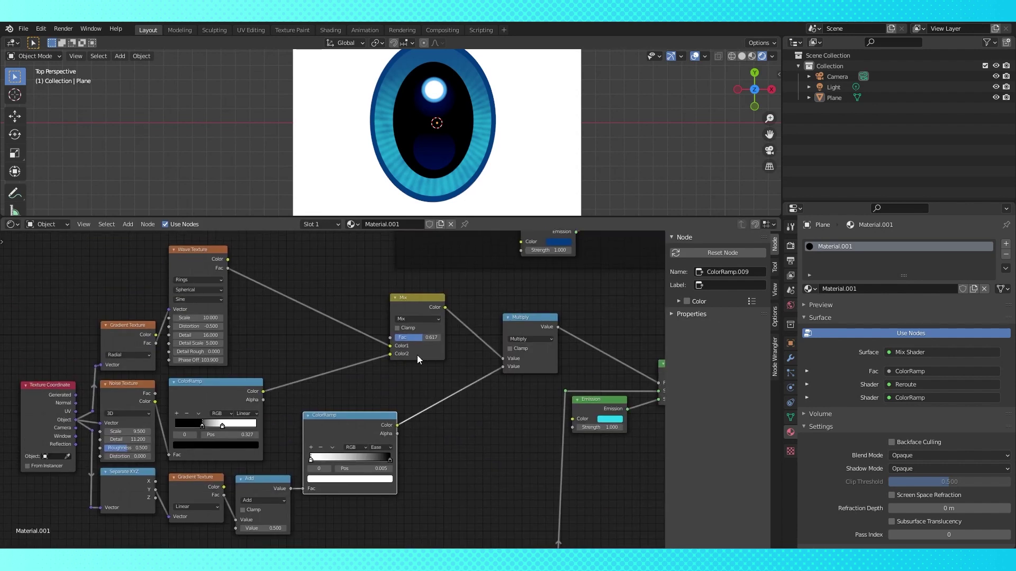
{"action": "left_click_drag", "start_coordinate": [417, 354], "coordinate": [329, 351]}
{"action": "left_click_drag", "start_coordinate": [530, 323], "coordinate": [459, 322]}
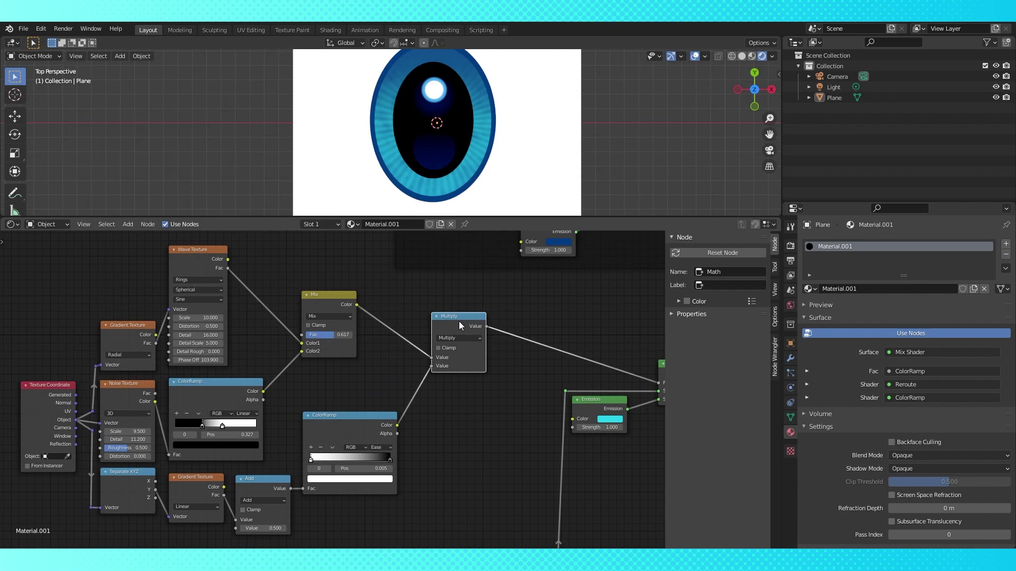
Step: Select all the iris streak nodes and move them lower, clear of the frame above
{"action": "scroll", "coordinate": [459, 321], "scroll_direction": "down", "scroll_amount": 7}
{"action": "left_click_drag", "start_coordinate": [149, 331], "coordinate": [396, 468]}
{"action": "left_click_drag", "start_coordinate": [404, 352], "coordinate": [409, 400]}
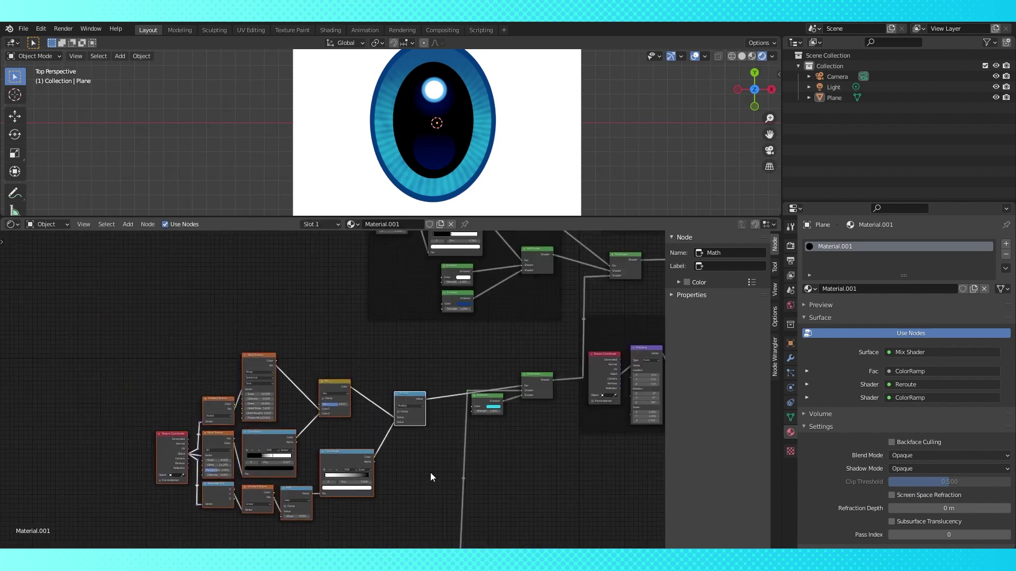
Step: Add a Frame node and enclose all the iris streak nodes, from Texture Coordinate to Multiply, in it
{"action": "key", "text": "shift+a"}
{"action": "mouse_move", "coordinate": [402, 516]}
{"action": "left_click", "coordinate": [470, 523]}
{"action": "left_click", "coordinate": [370, 527]}
{"action": "middle_click_drag", "start_coordinate": [363, 459], "coordinate": [369, 367]}
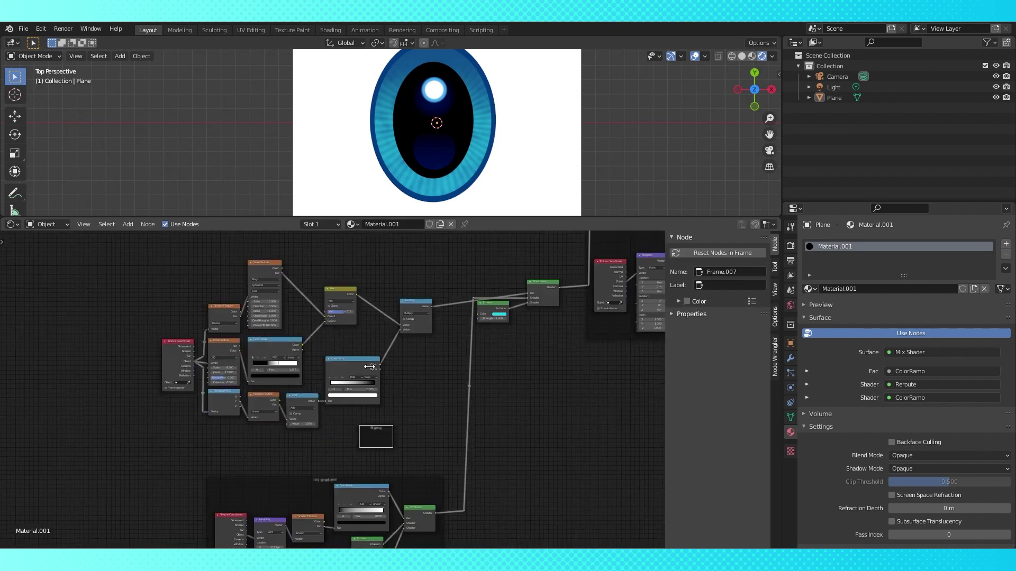
{"action": "left_click_drag", "start_coordinate": [158, 251], "coordinate": [417, 412]}
{"action": "left_click_drag", "start_coordinate": [419, 311], "coordinate": [376, 435]}
{"action": "left_click_drag", "start_coordinate": [321, 388], "coordinate": [334, 314]}
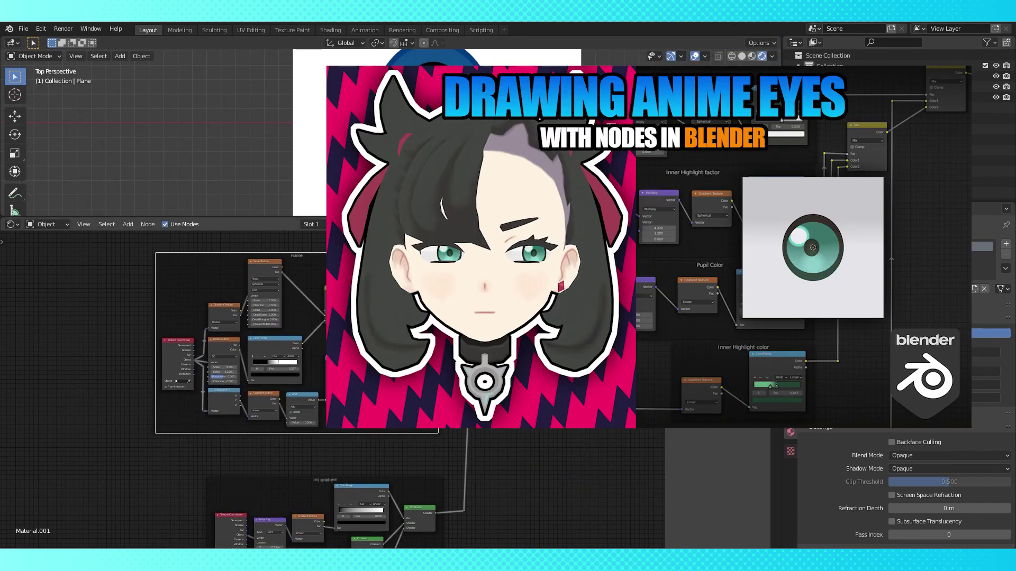
Step: Reposition the streak frame and the Iris gradient's output reroute to tidy the node layout
{"action": "middle_click_drag", "start_coordinate": [352, 259], "coordinate": [314, 327]}
{"action": "left_click_drag", "start_coordinate": [261, 324], "coordinate": [277, 309]}
{"action": "middle_click_drag", "start_coordinate": [278, 309], "coordinate": [269, 263]}
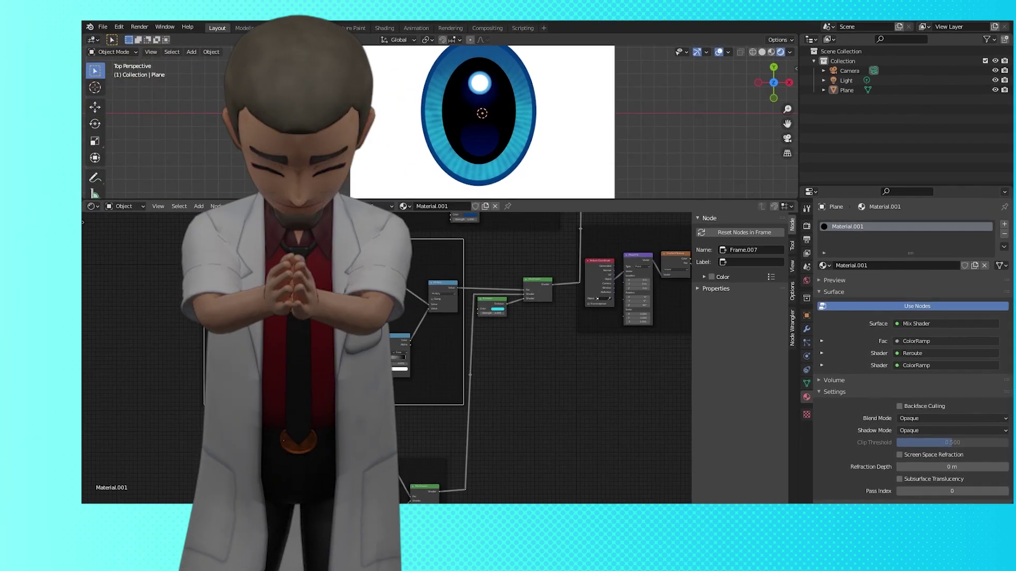
{"action": "middle_click_drag", "start_coordinate": [412, 533], "coordinate": [398, 438]}
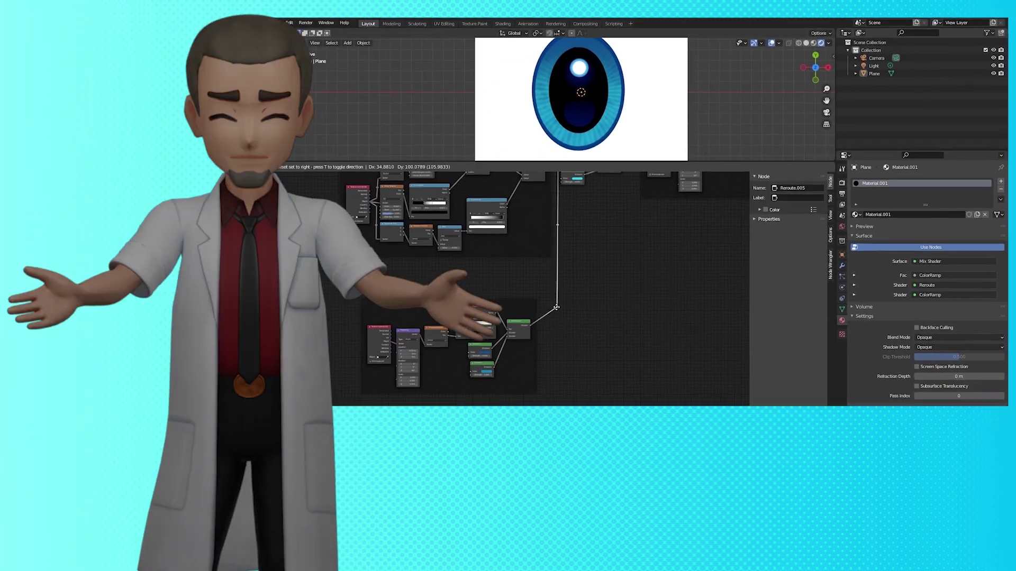